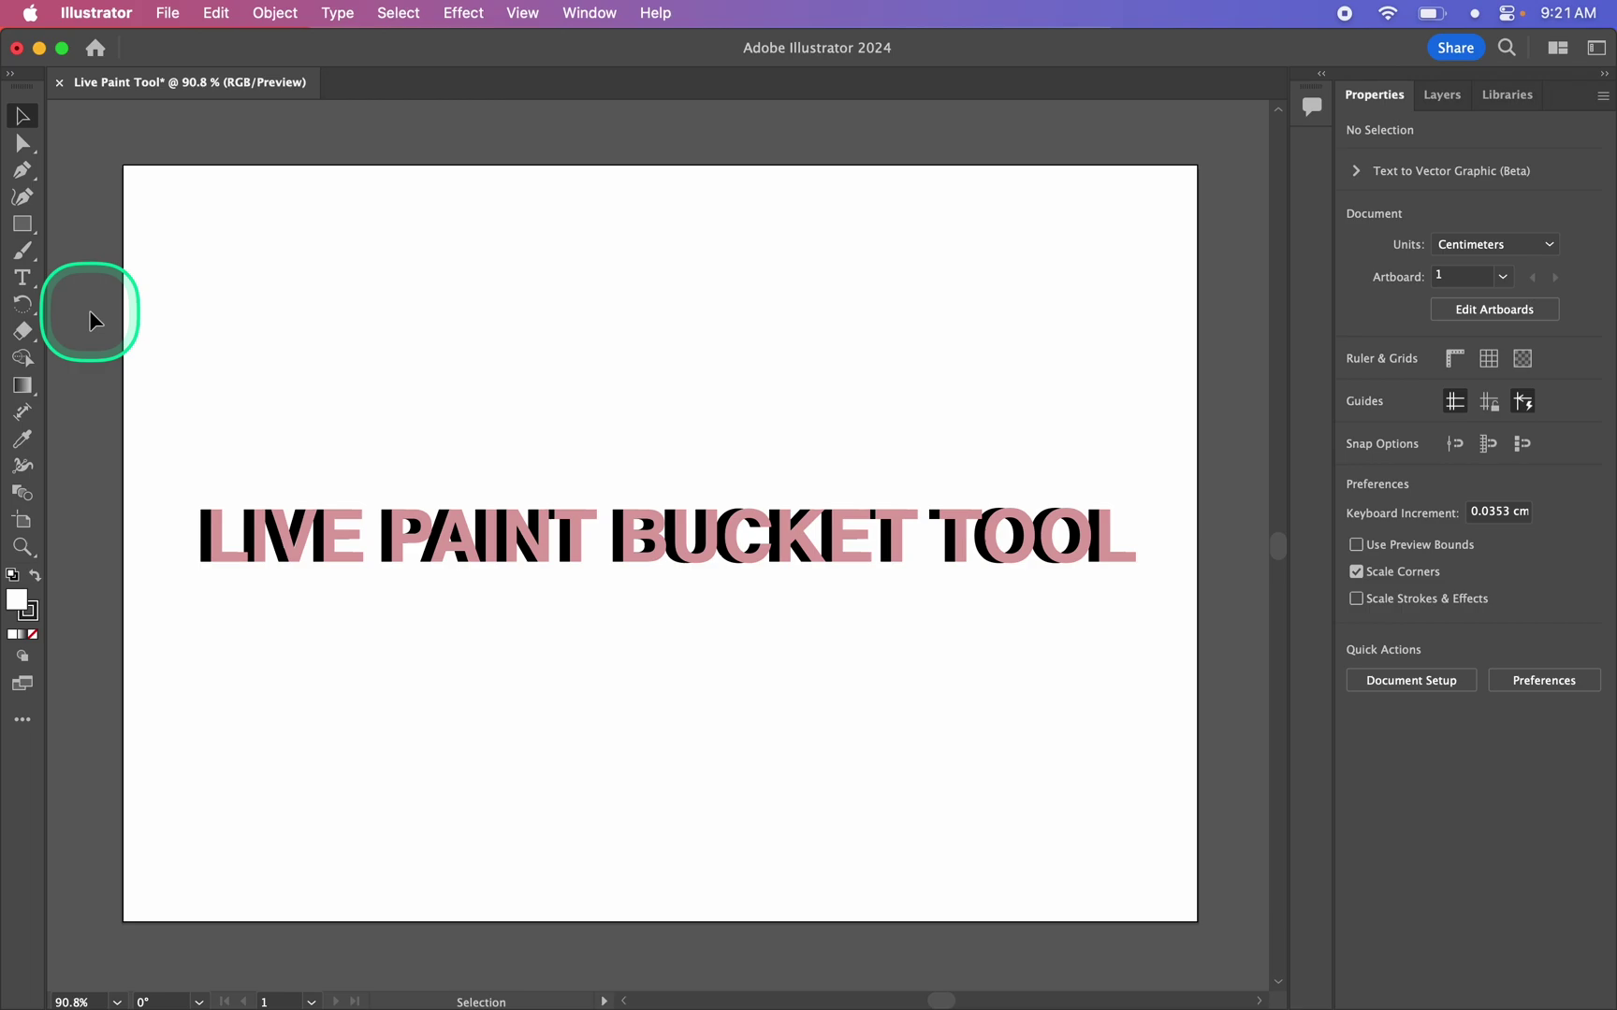
Step: Switch the toolbar to the Advanced layout to show the full toolset
key(k)
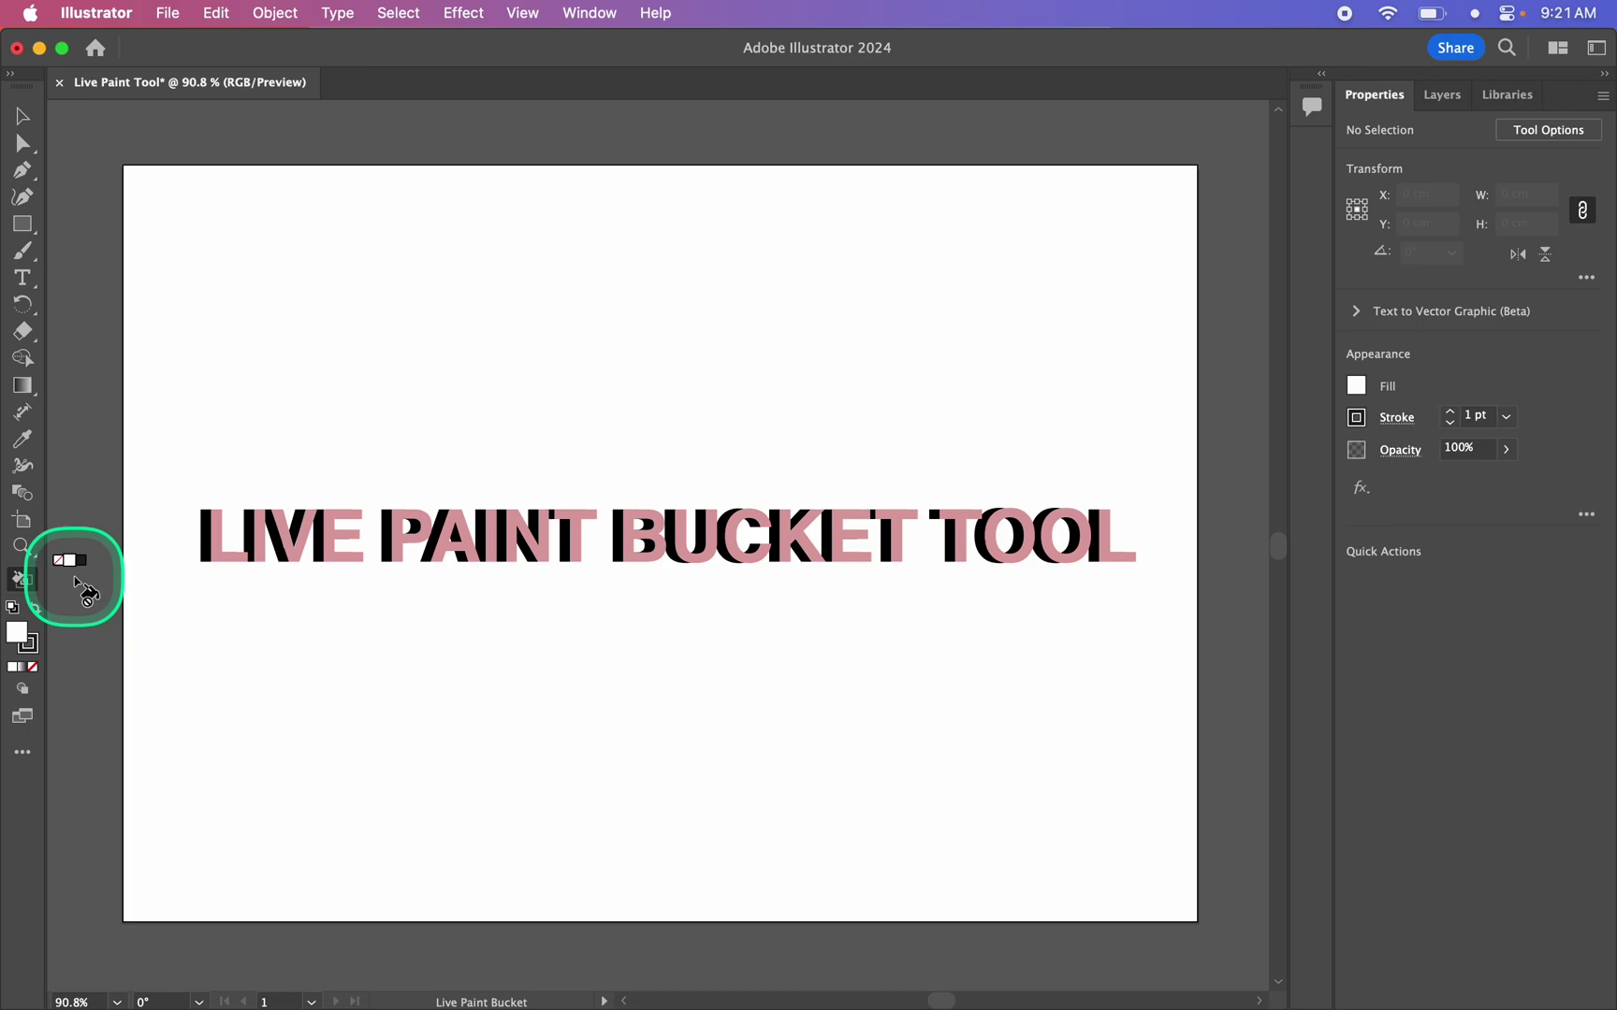
click(22, 756)
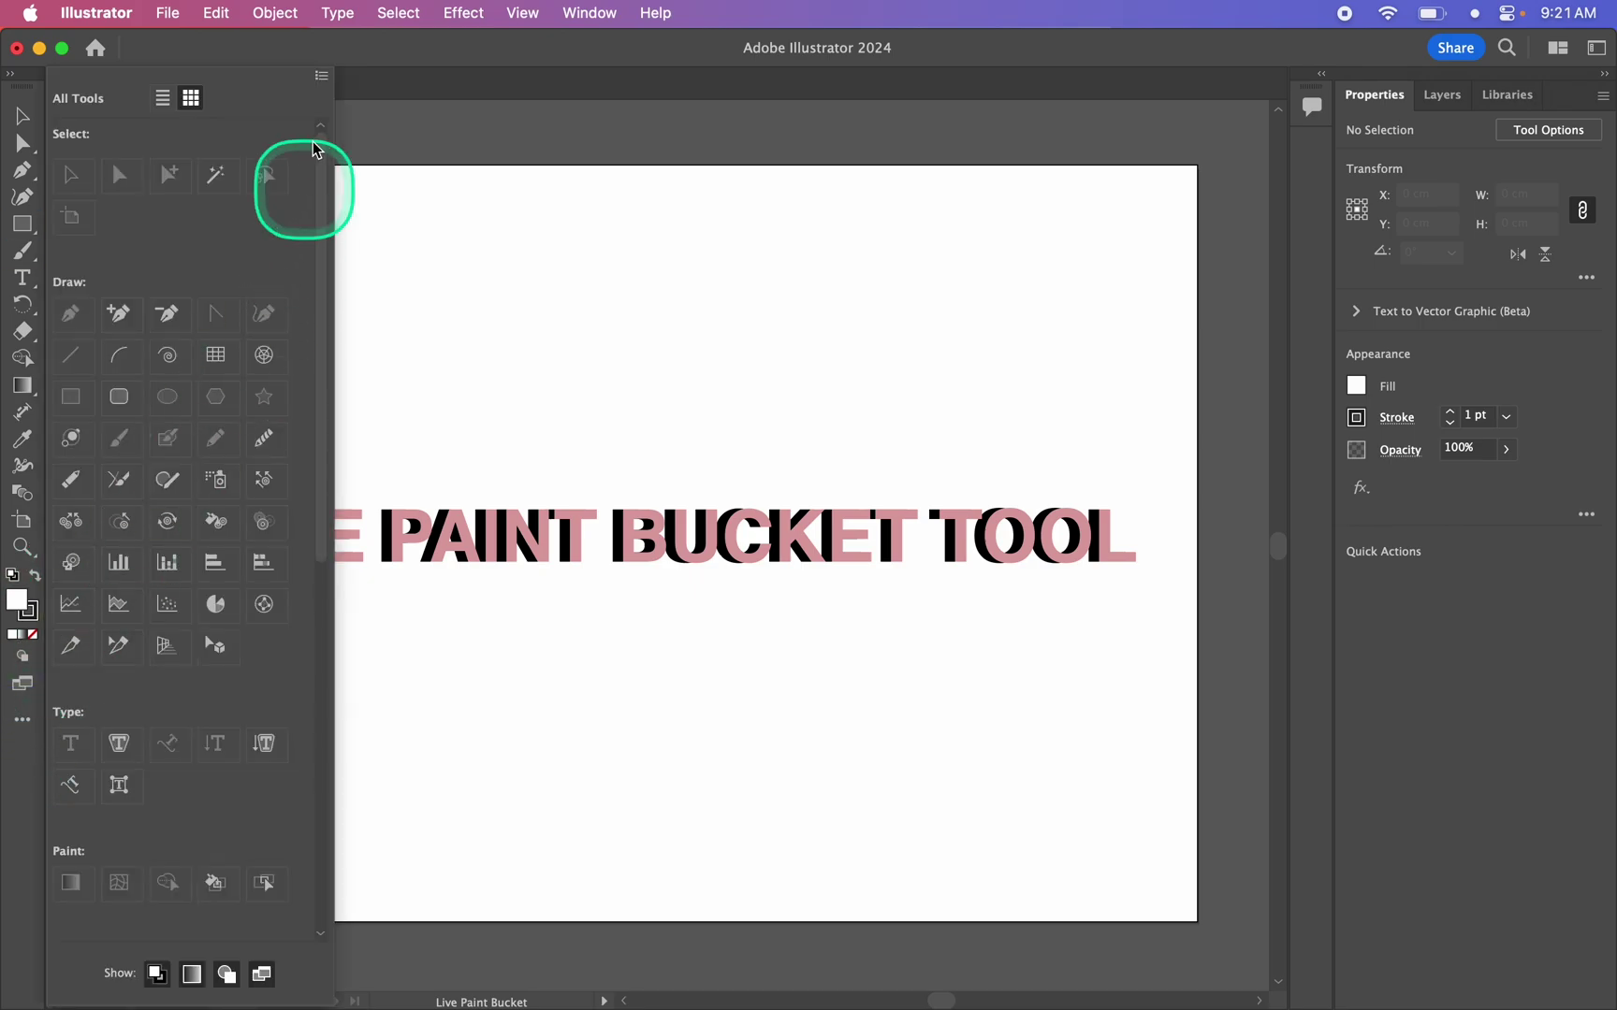
click(323, 78)
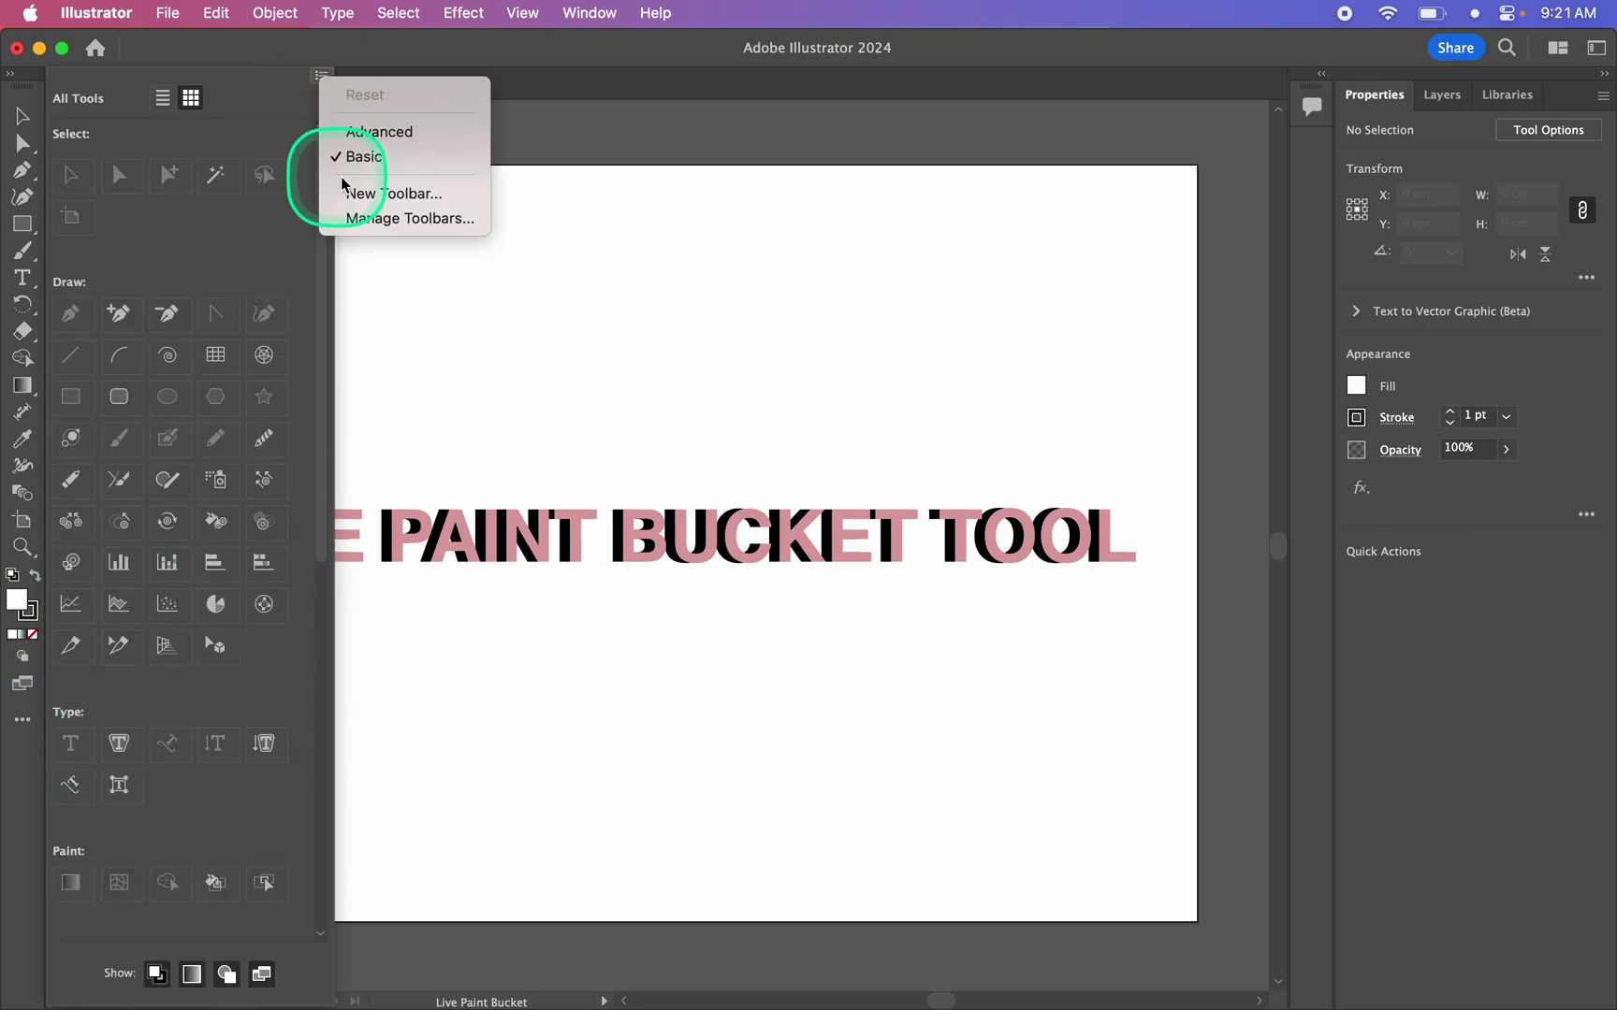
click(387, 132)
Step: Choose the Live Paint Bucket tool from its tool group flyout
click(22, 333)
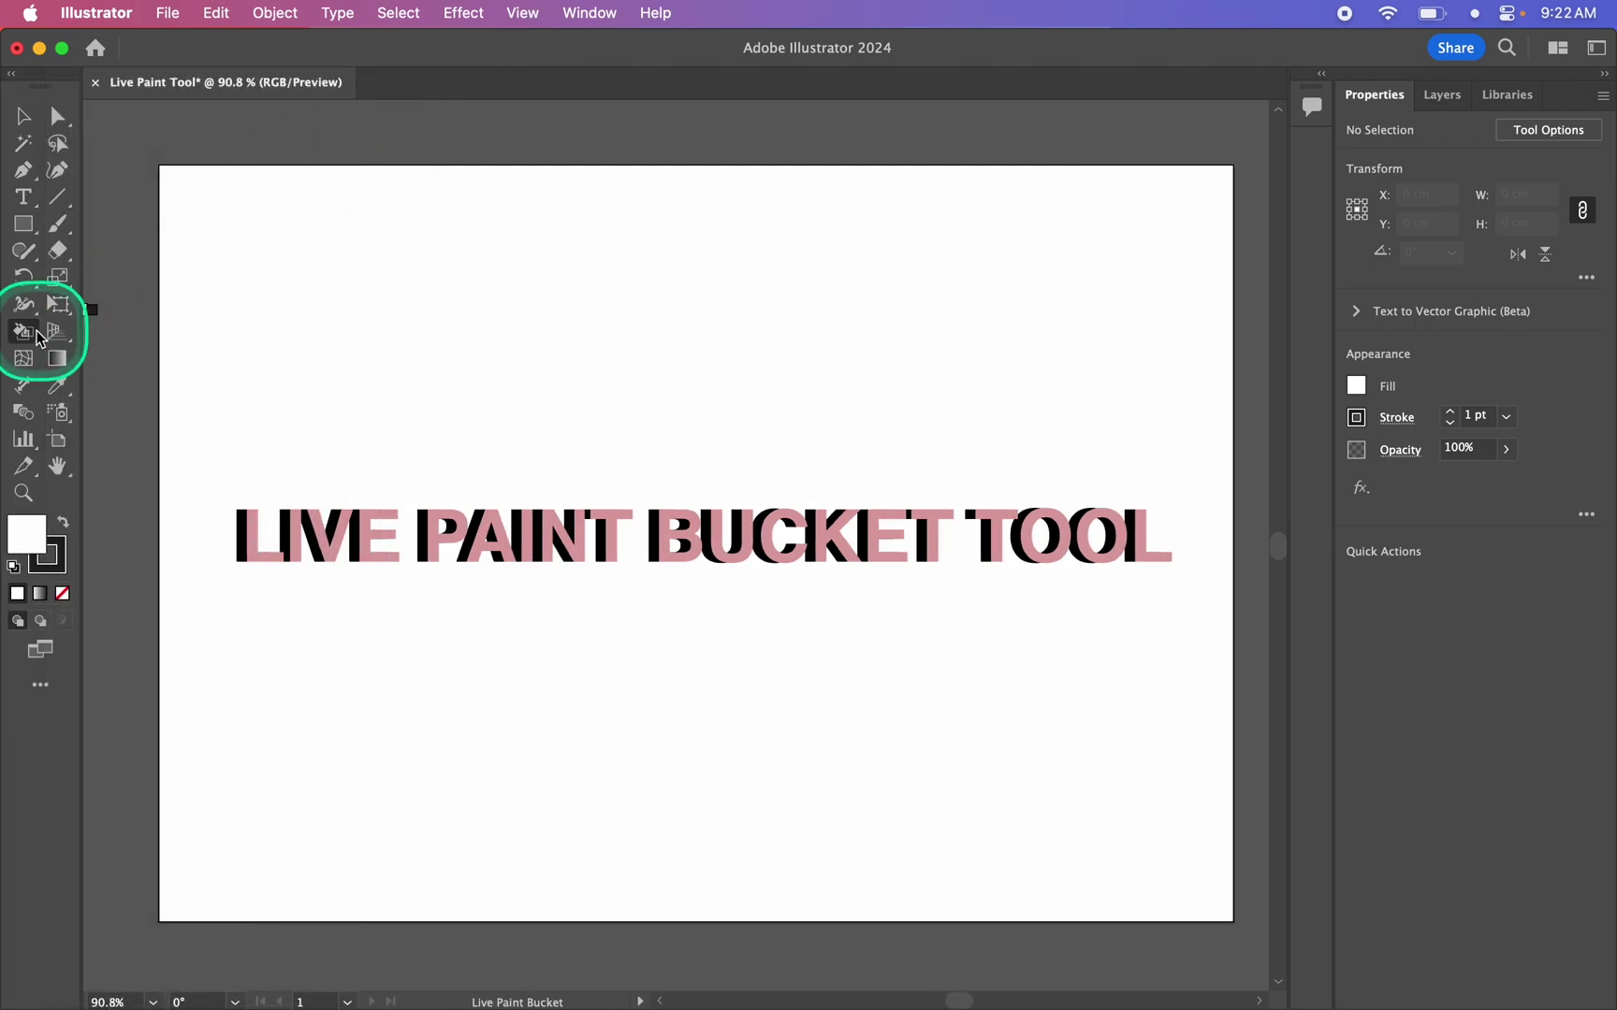
mouse_move(21, 339)
mouse_down()
mouse_move(108, 327)
mouse_move(25, 339)
mouse_move(98, 329)
mouse_move(109, 361)
mouse_move(19, 343)
mouse_up()
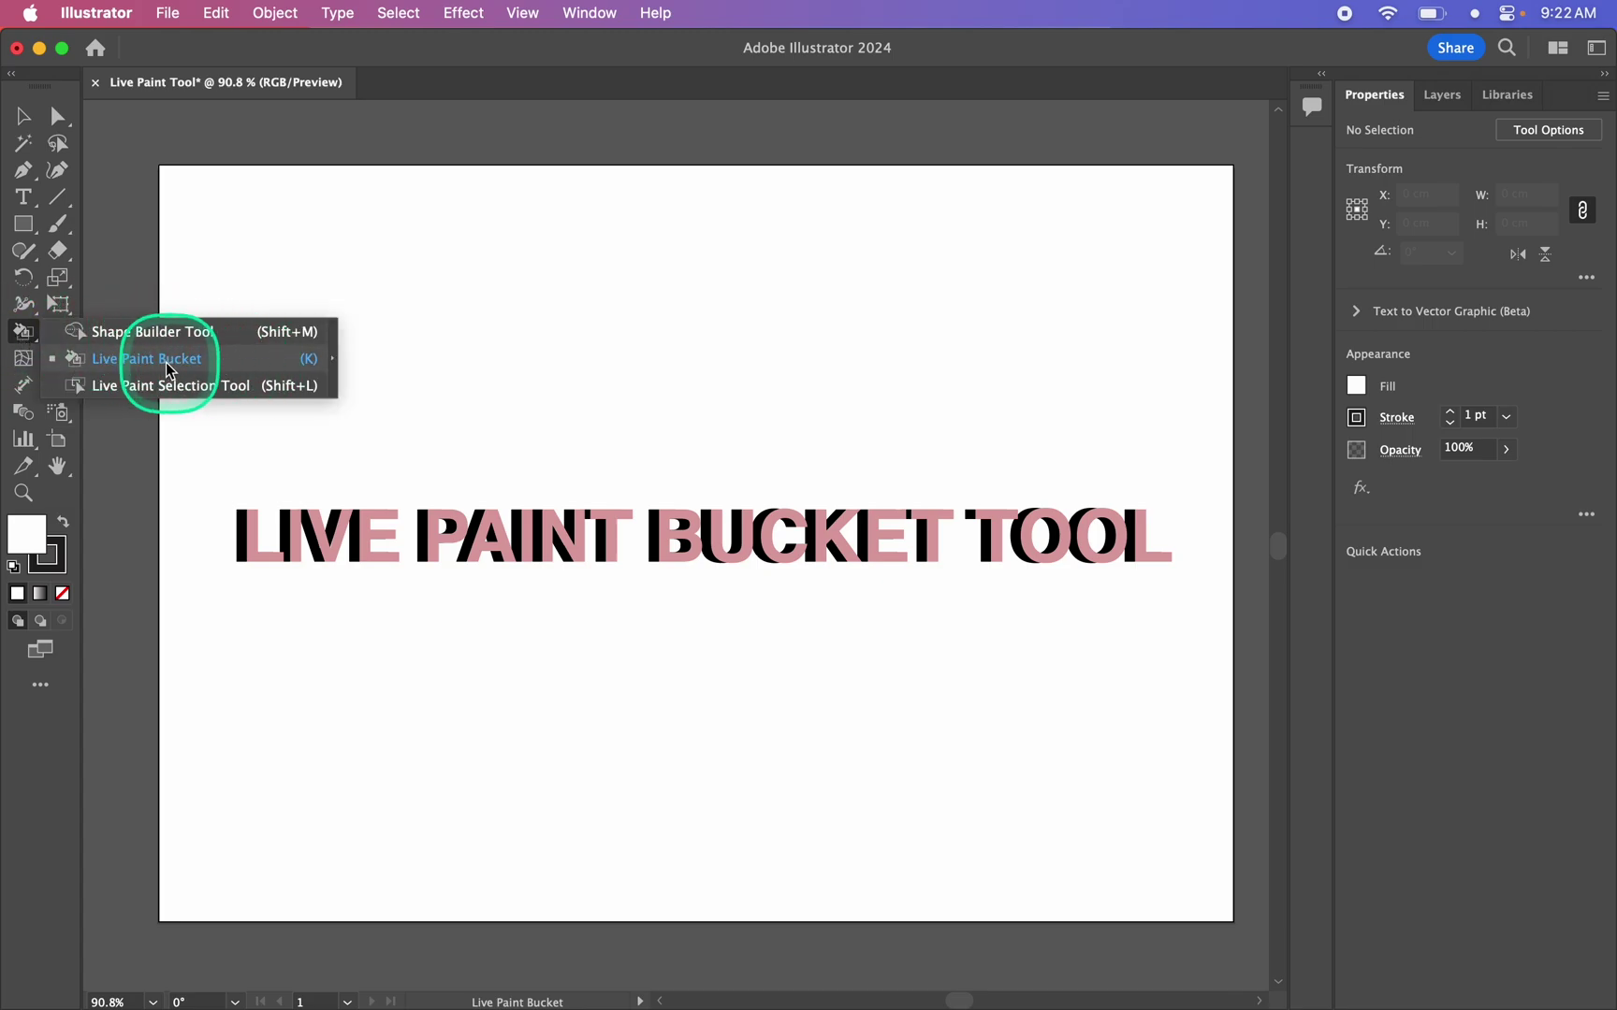
click(21, 332)
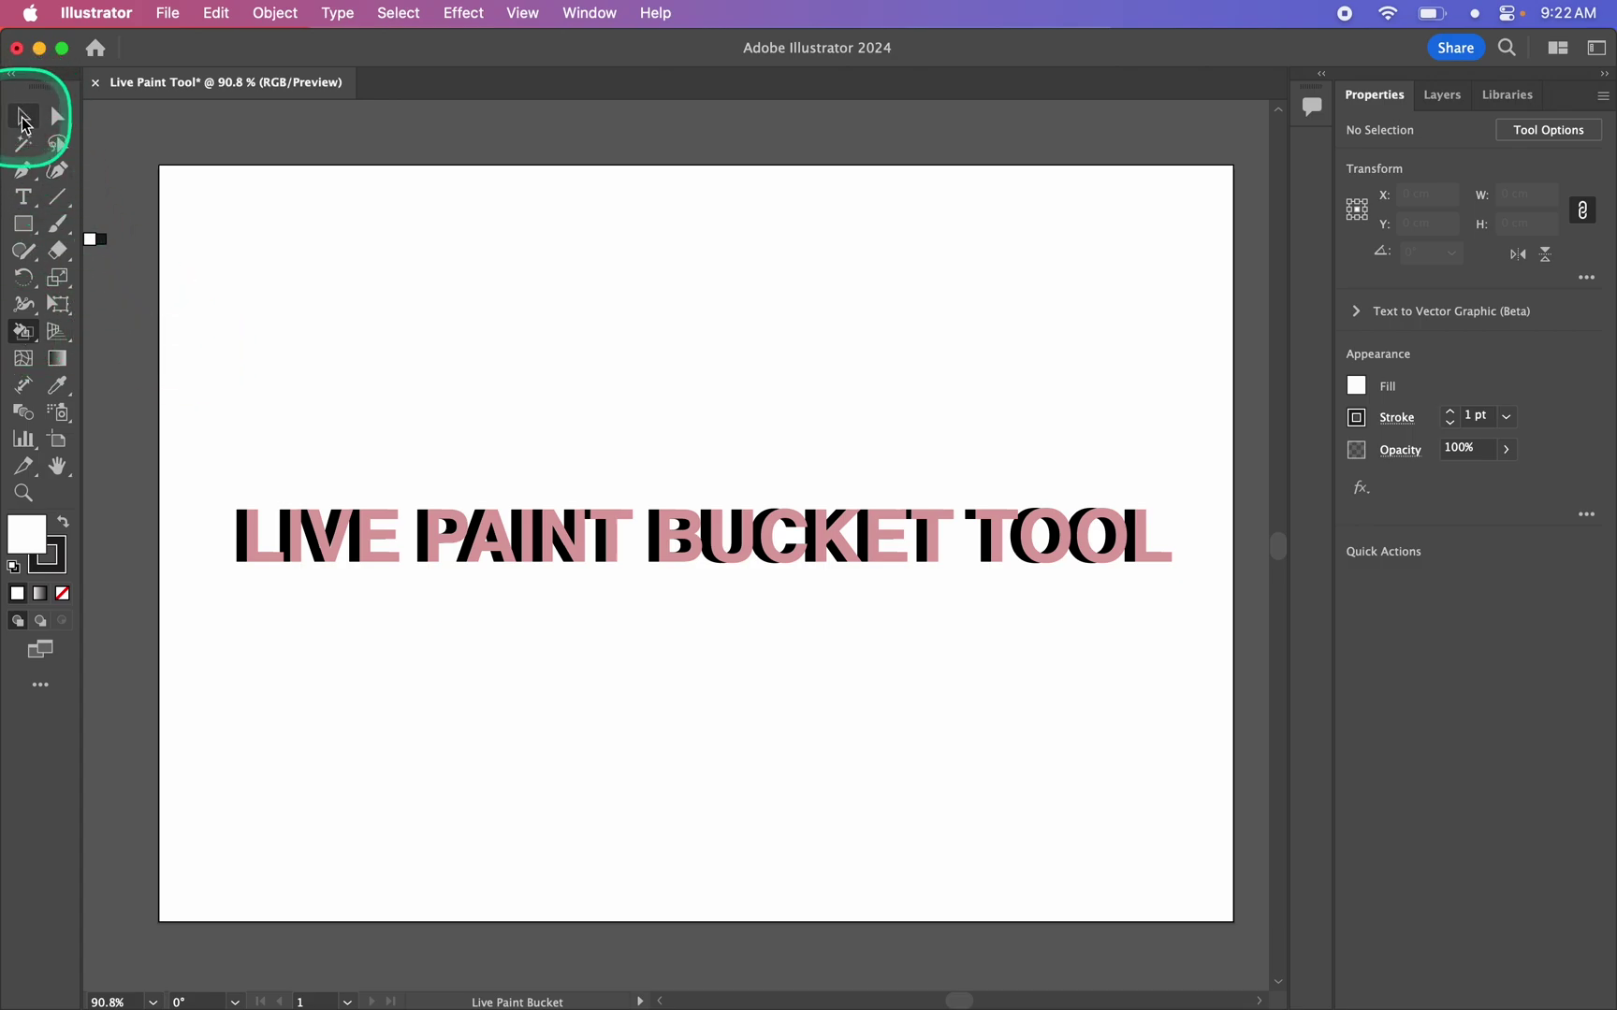
Step: Marquee-select the whole LIVE PAINT BUCKET TOOL lettering and switch to Live Paint Bucket
click(23, 119)
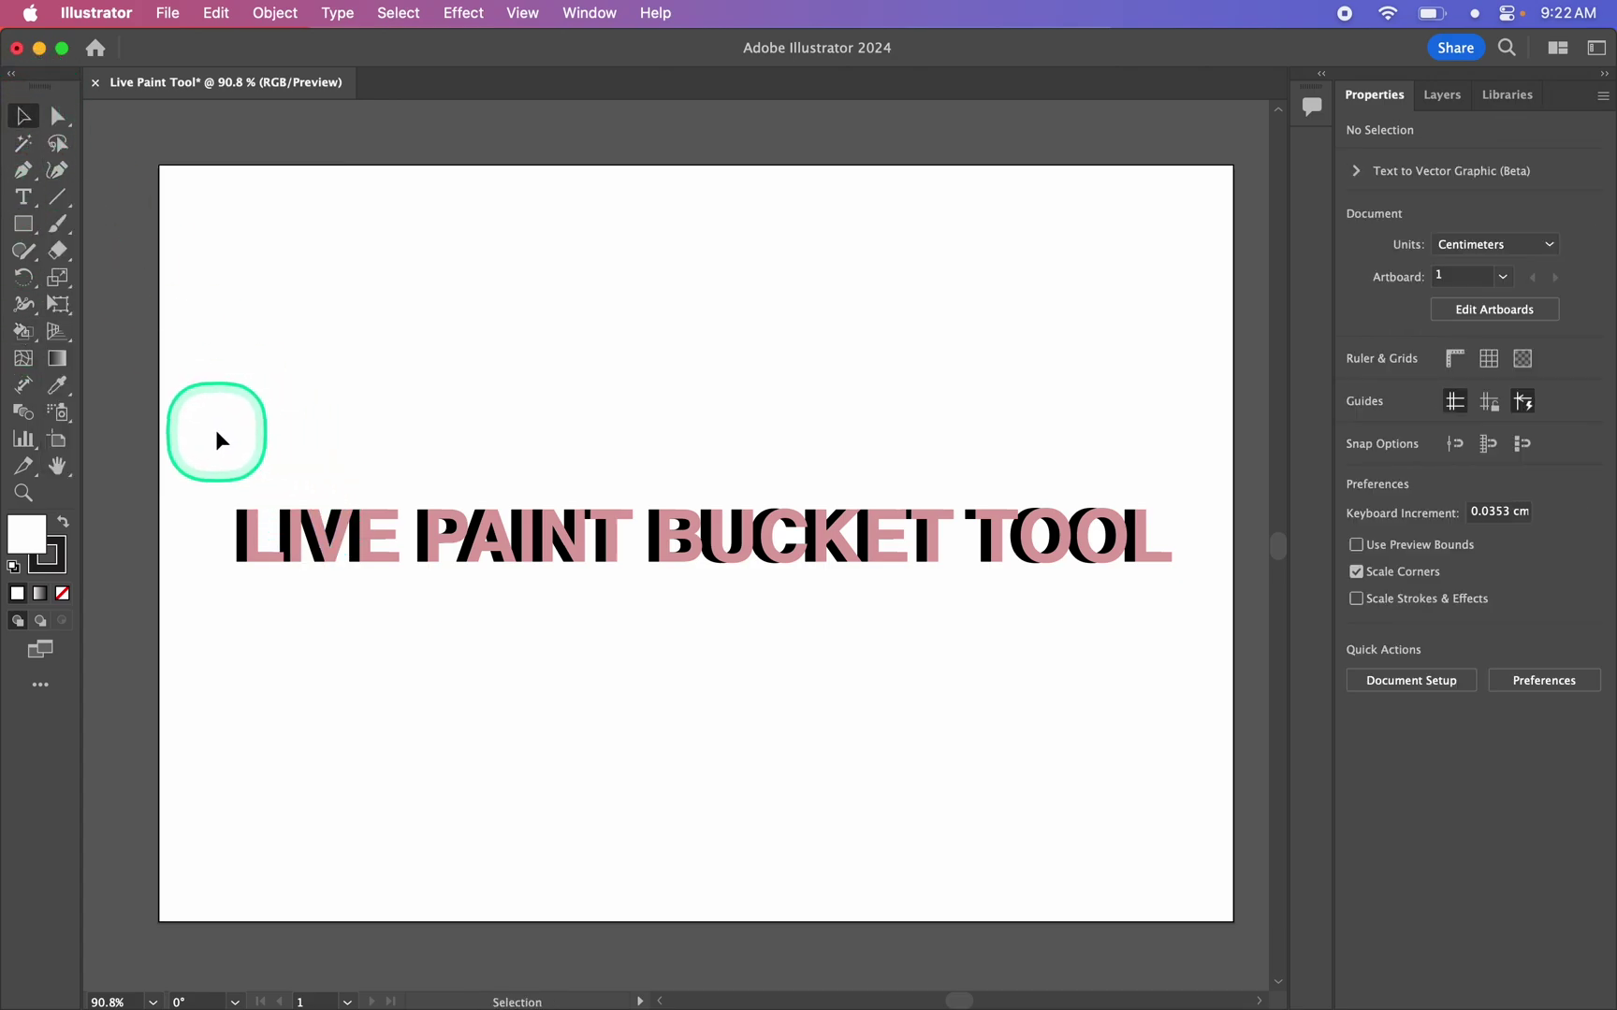
drag(199, 428, 1214, 688)
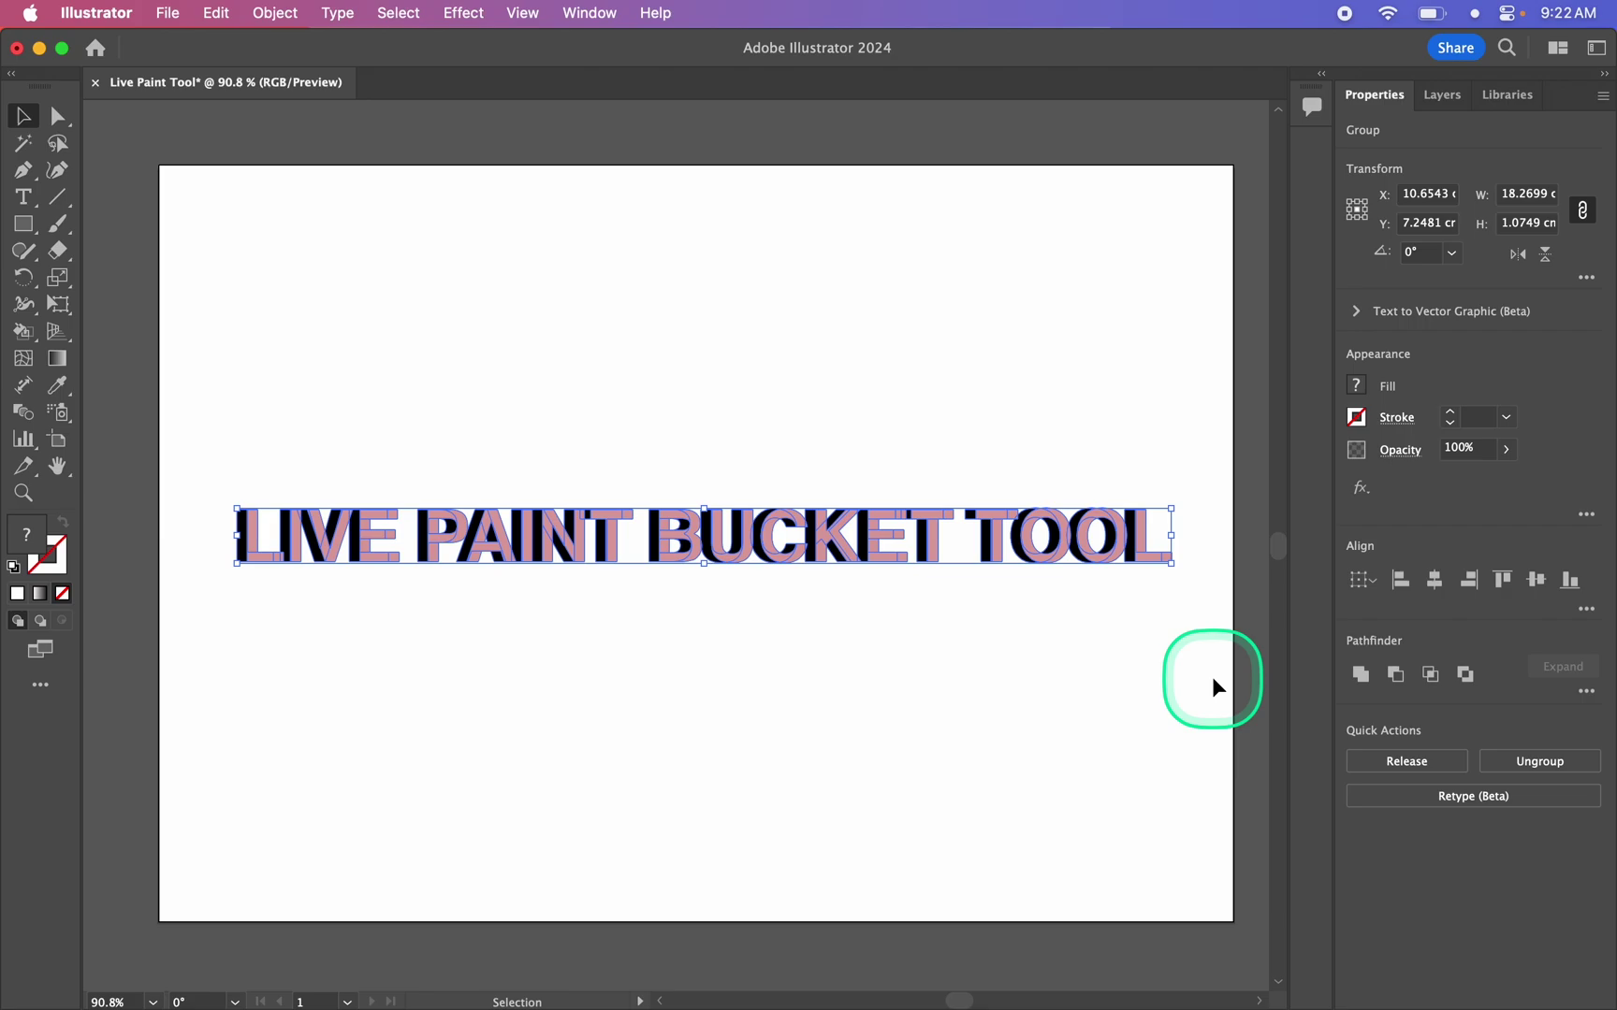
key(k)
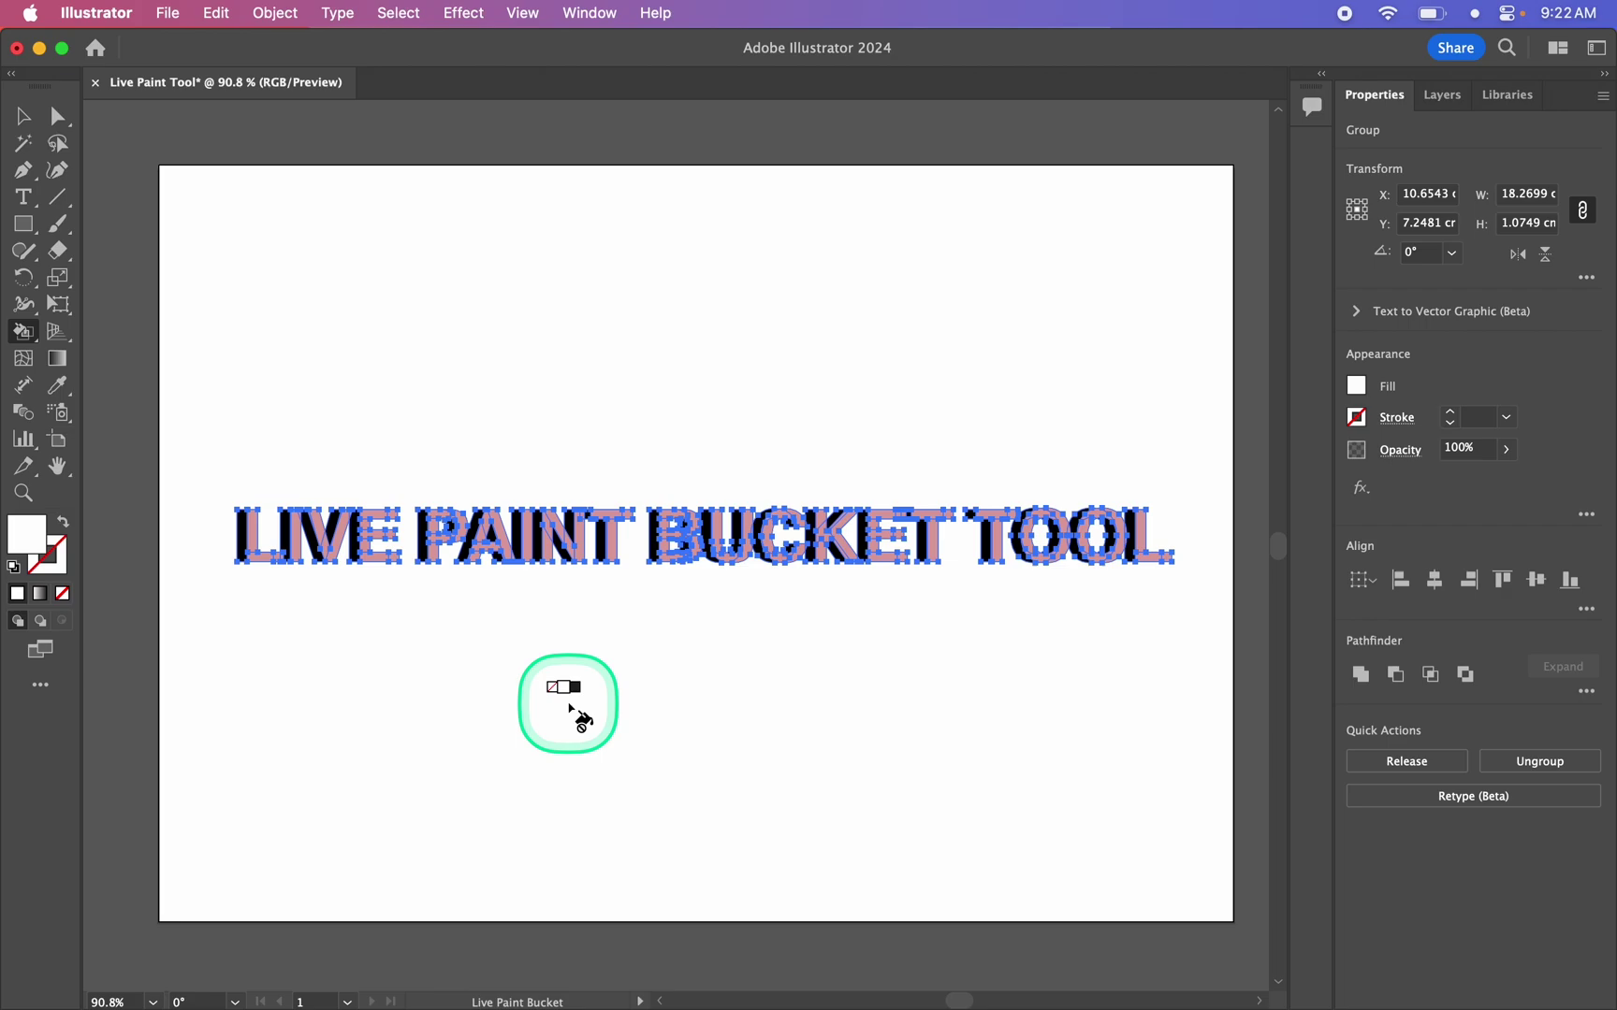
Step: Cycle the fill swatches with the arrow keys until magenta is loaded
key(Right)
key(Right)
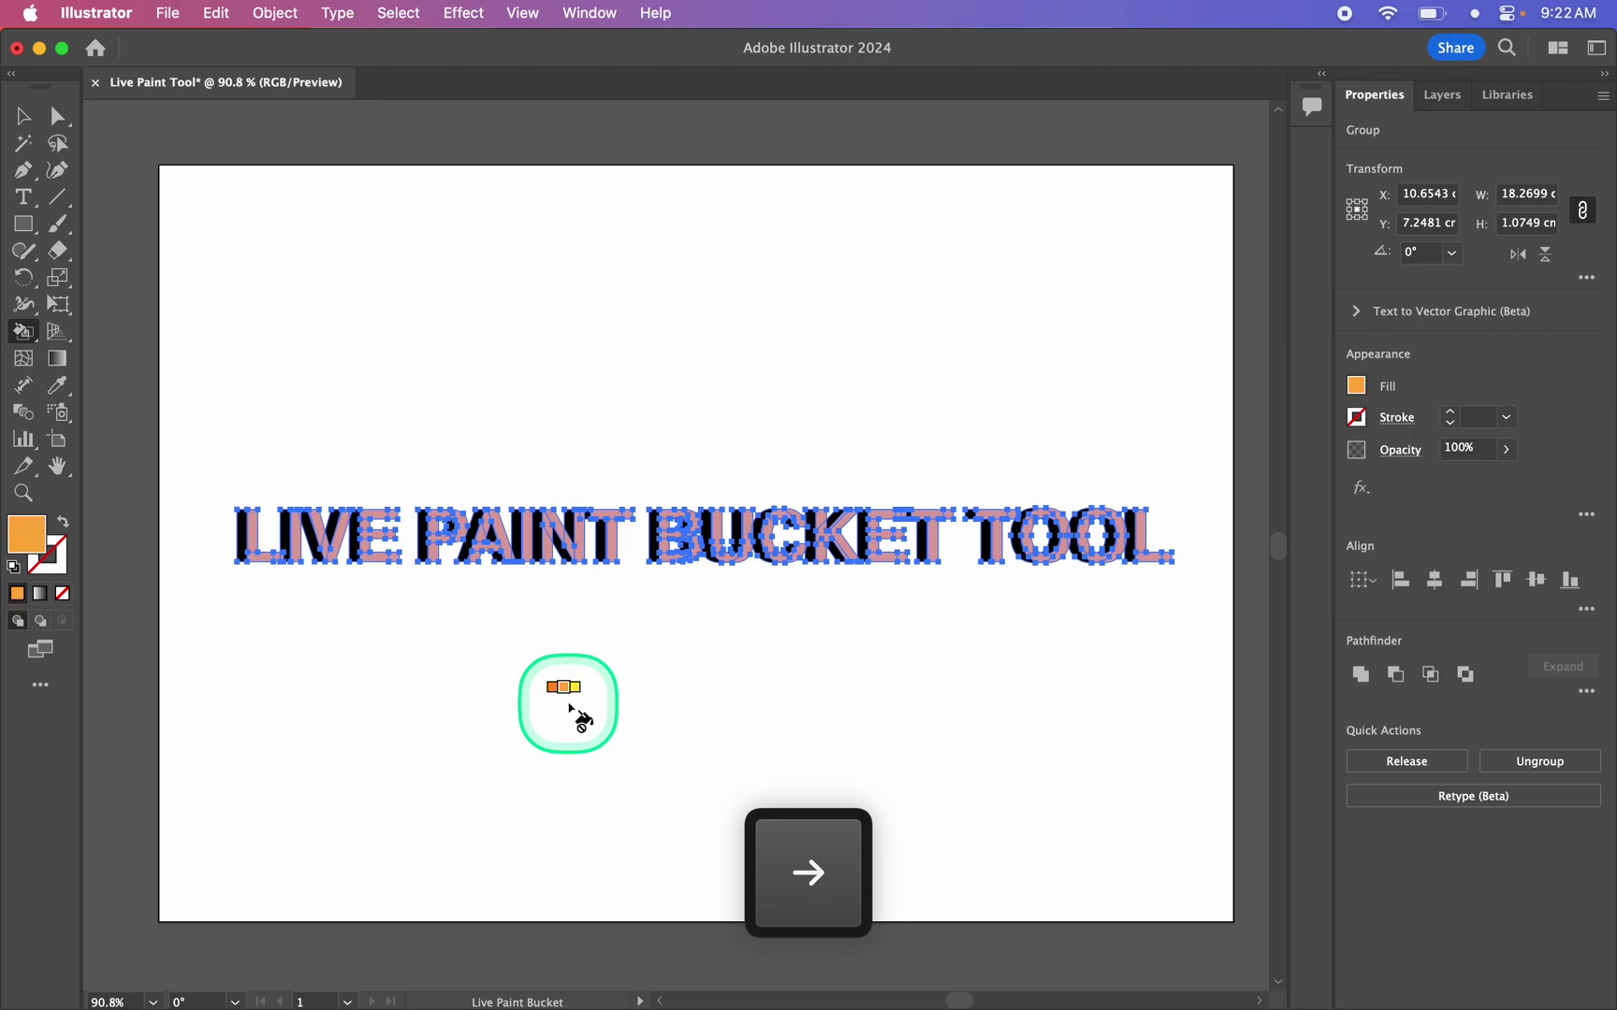
key(alt)
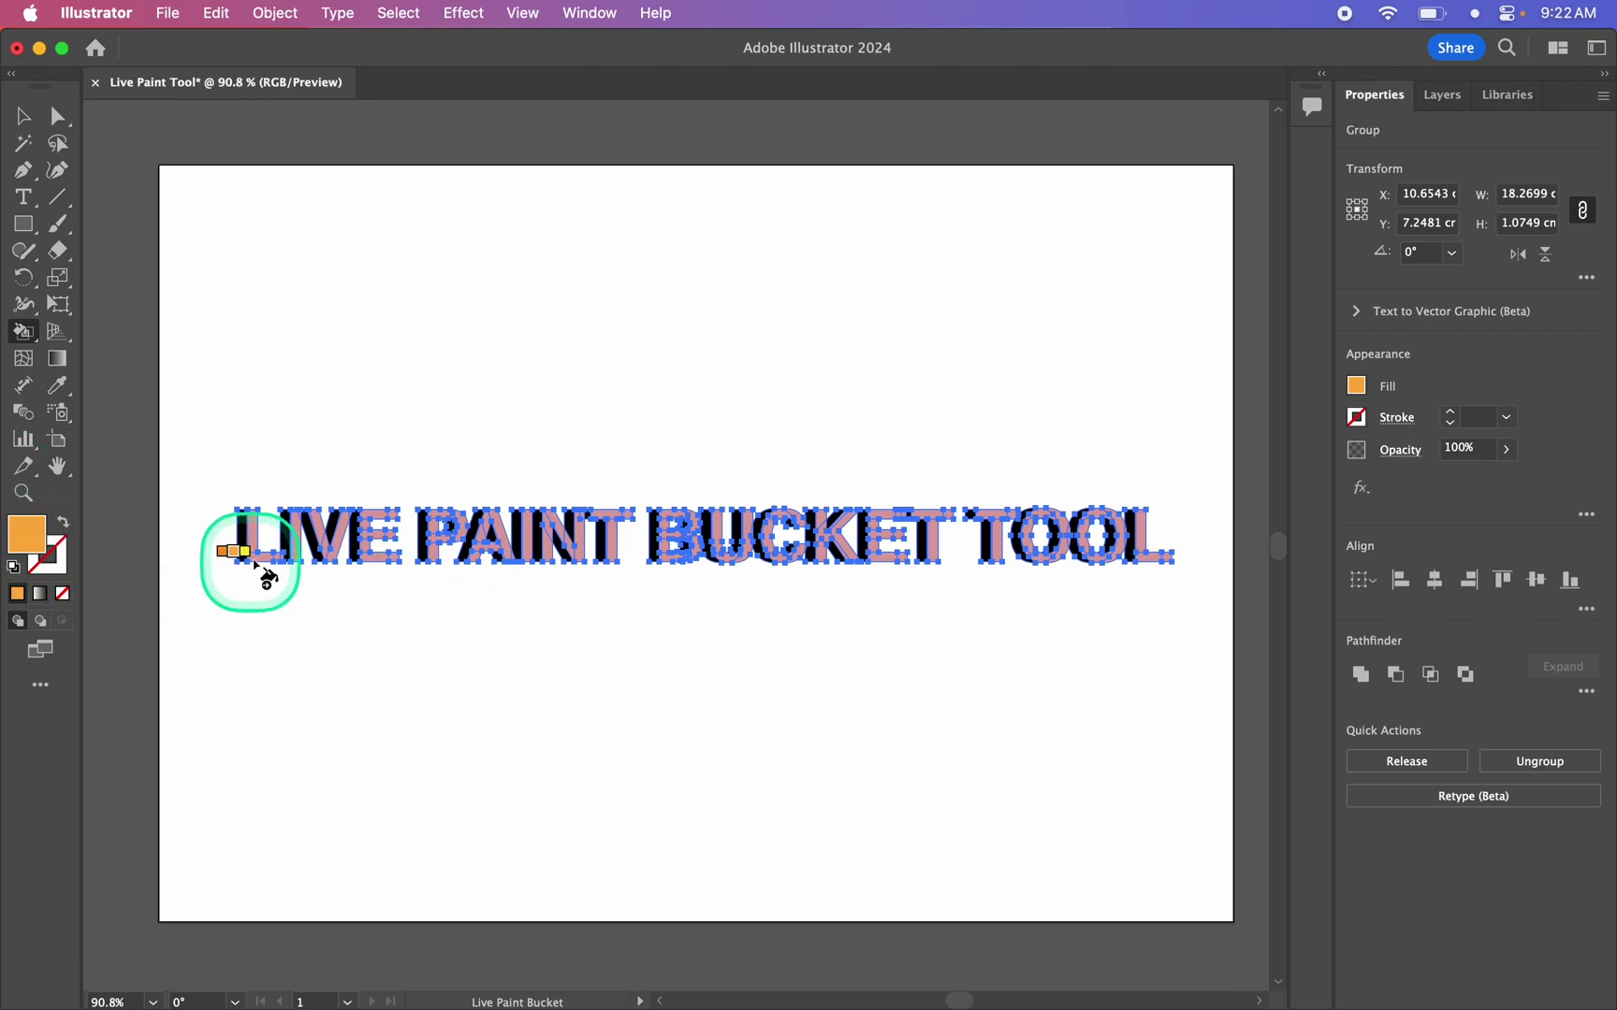
key(Left)
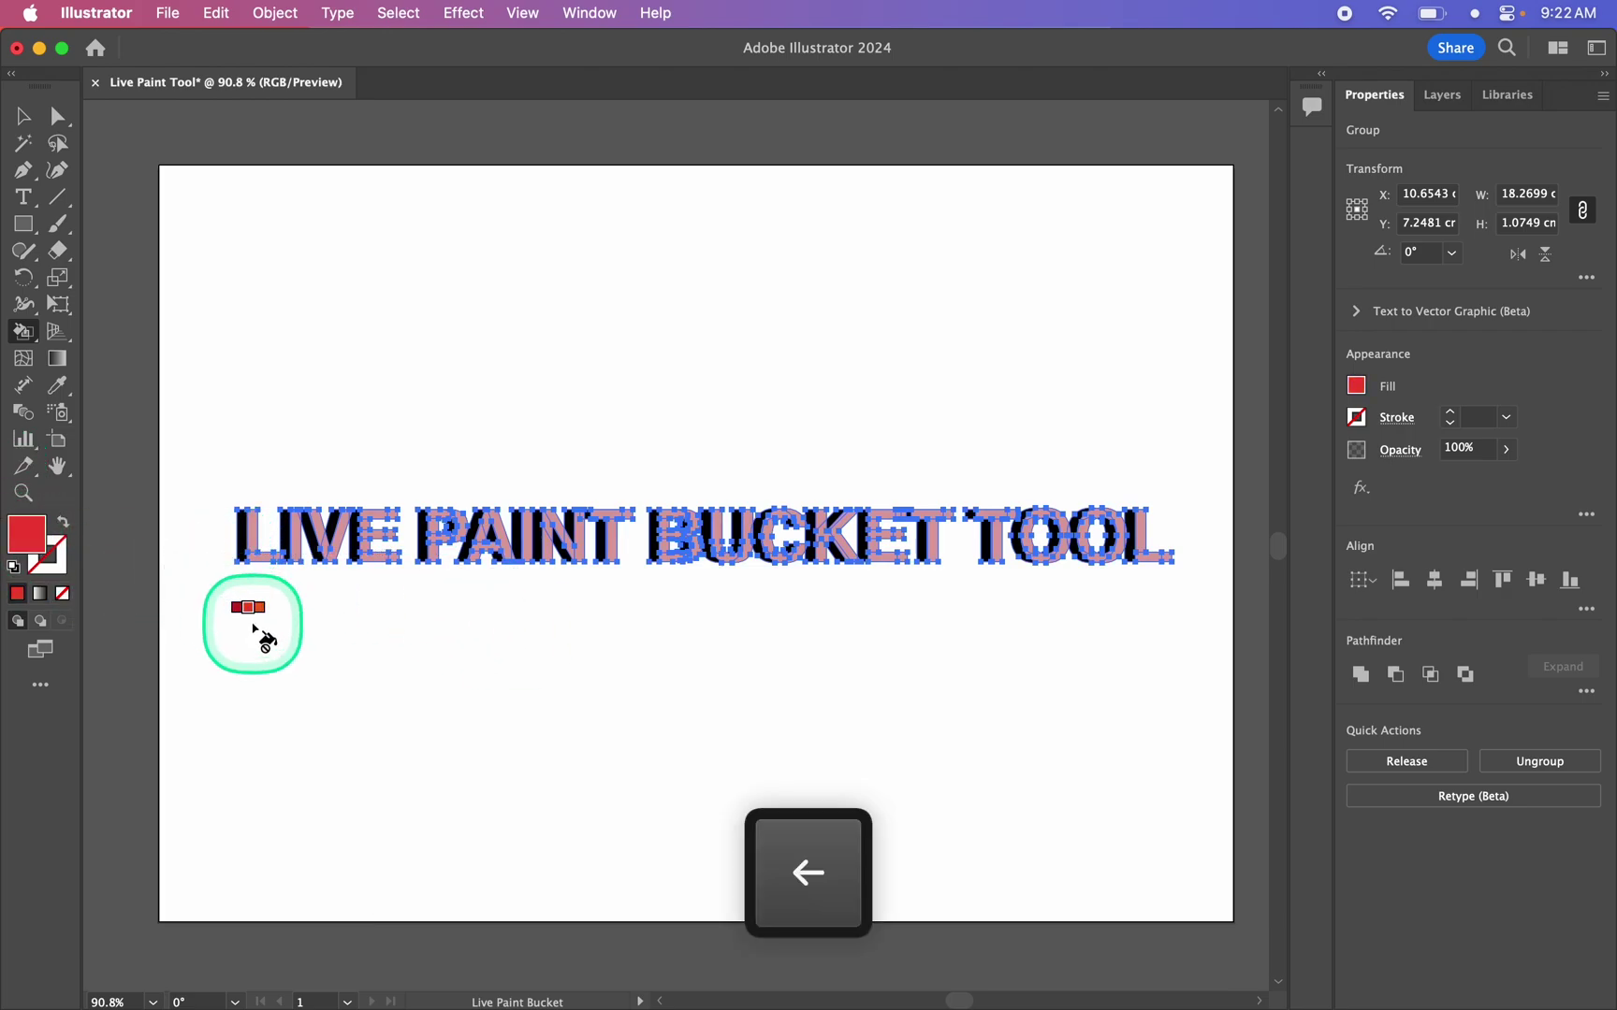
key(Left)
key(Right)
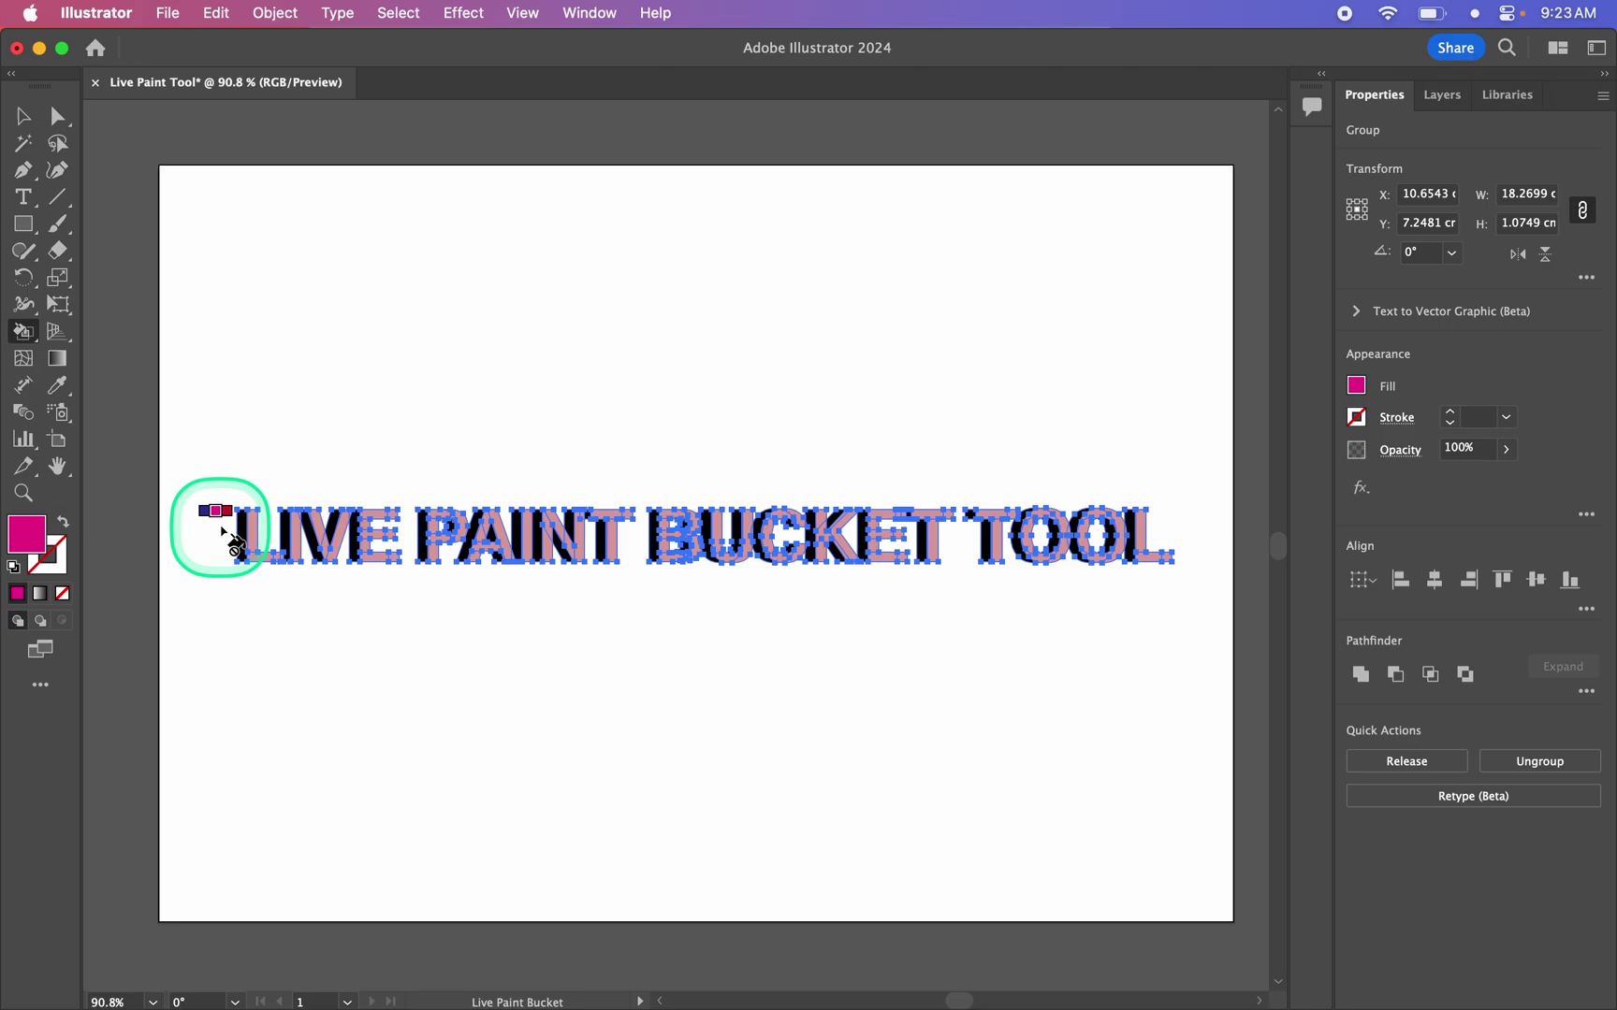
Step: Zoom and pan so the L of LIVE fills the view at about 767%
scroll(225, 531, up, 10)
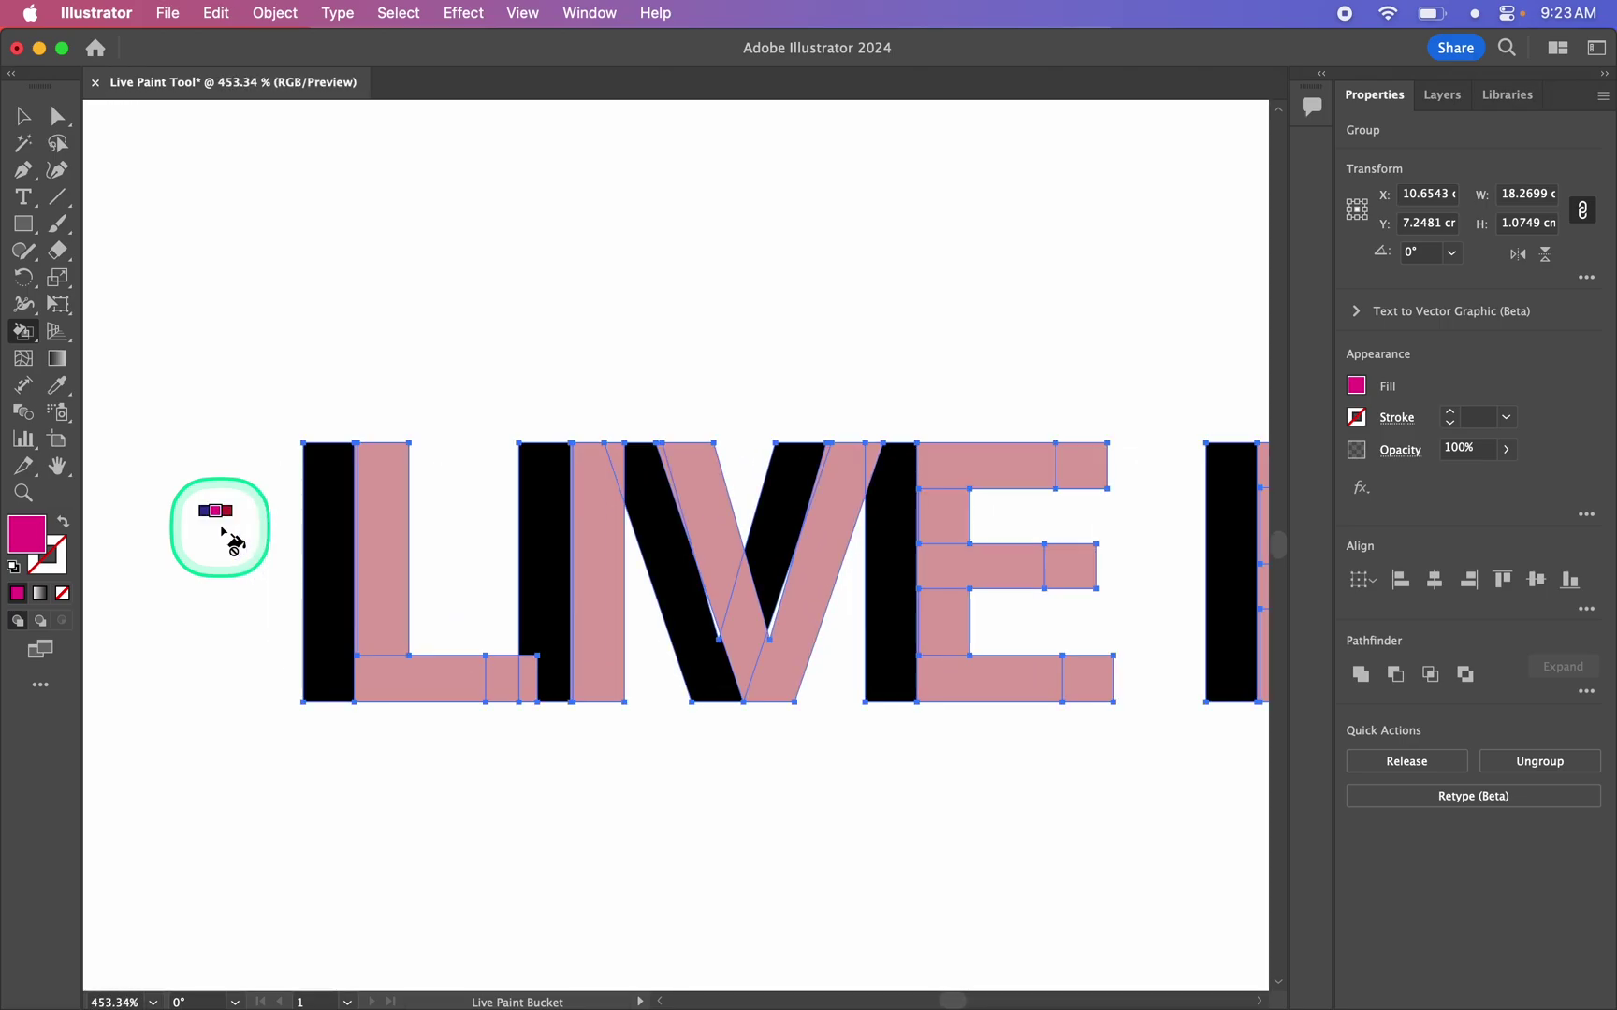
scroll(225, 531, down, 5)
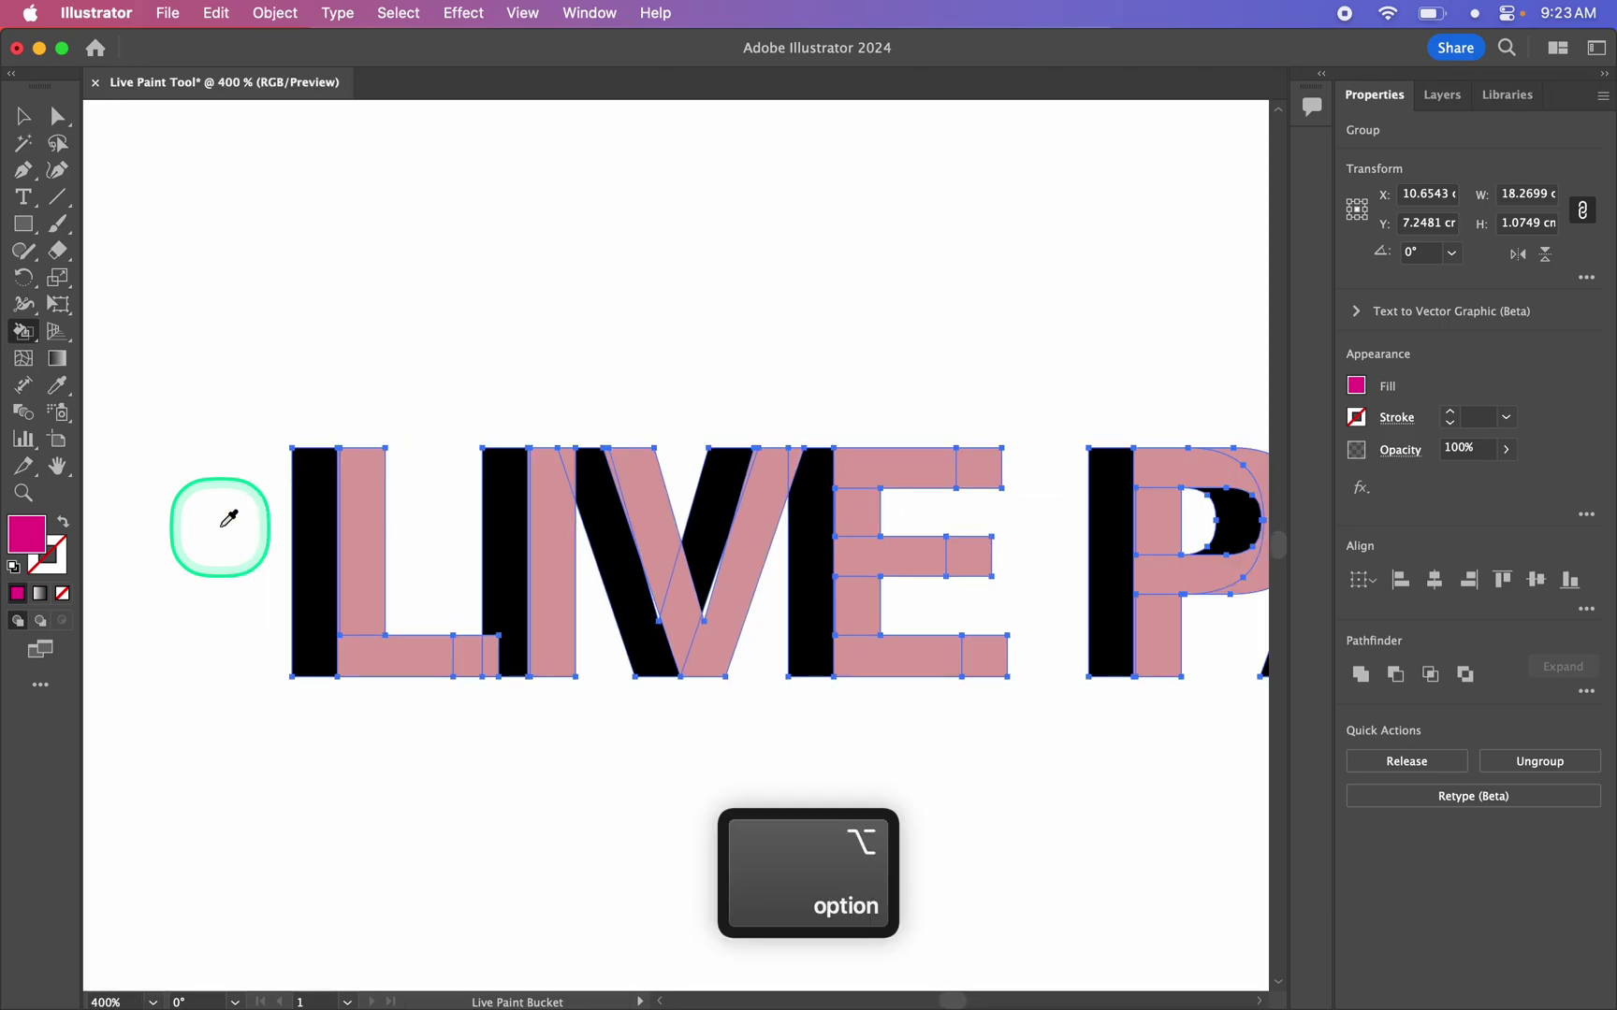
scroll(225, 529, up, 8)
scroll(228, 519, down, 4)
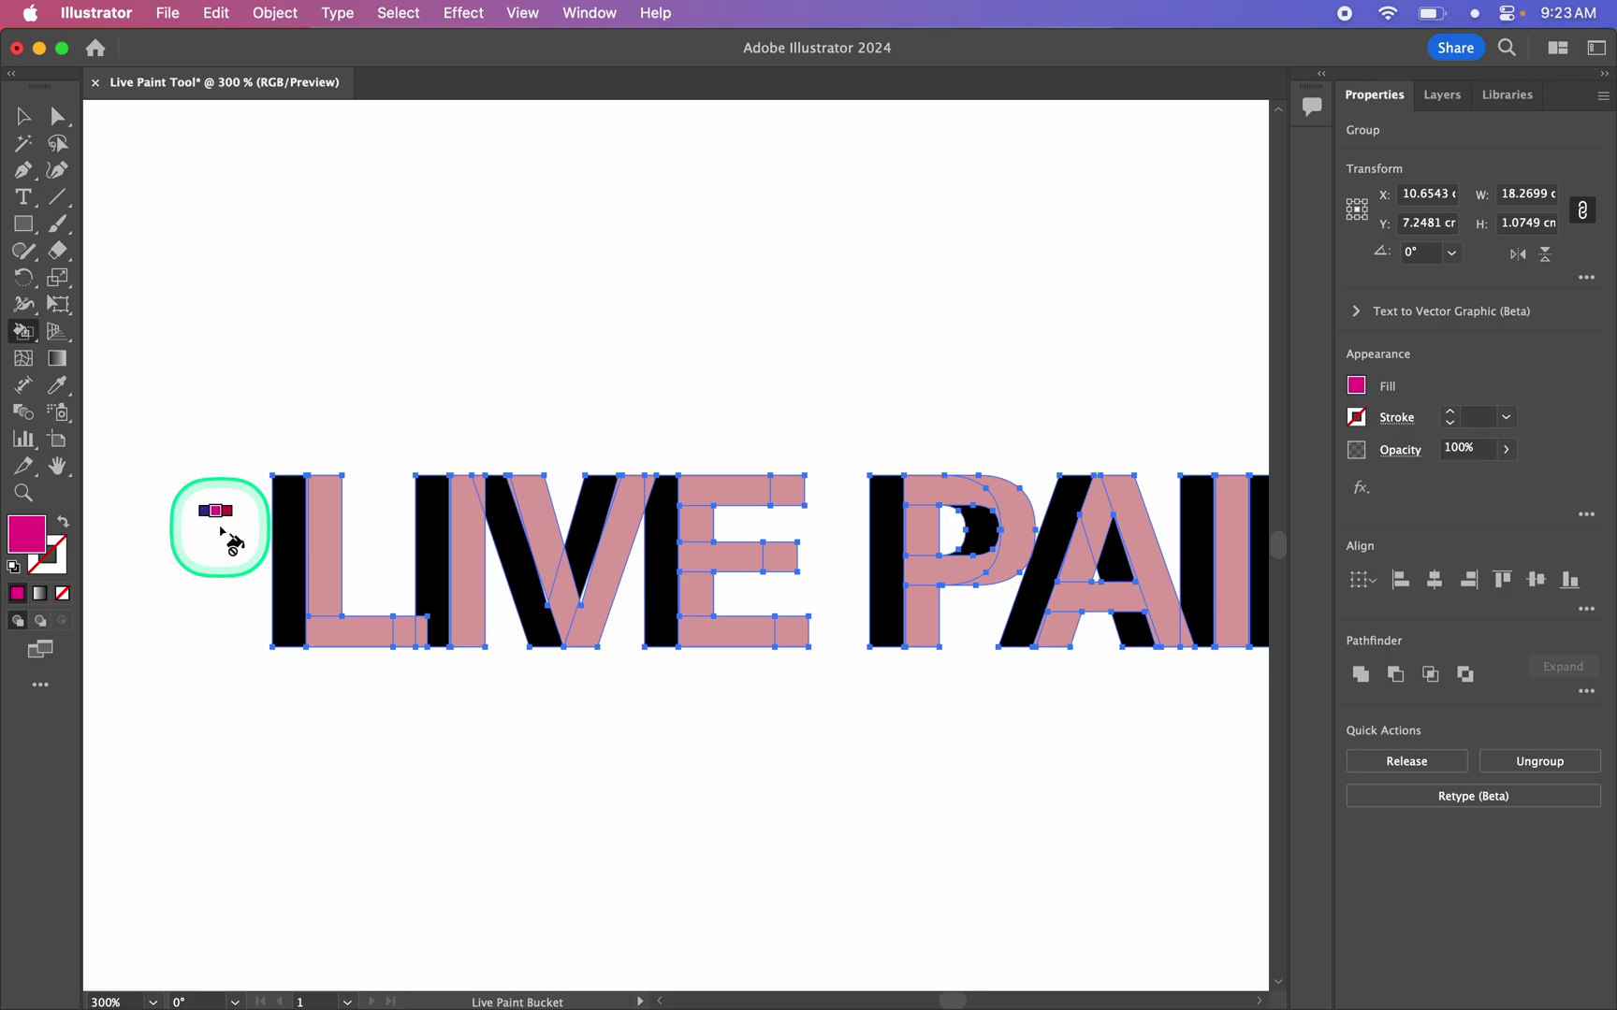
key(super+equal)
key(super+minus)
key(super+minus)
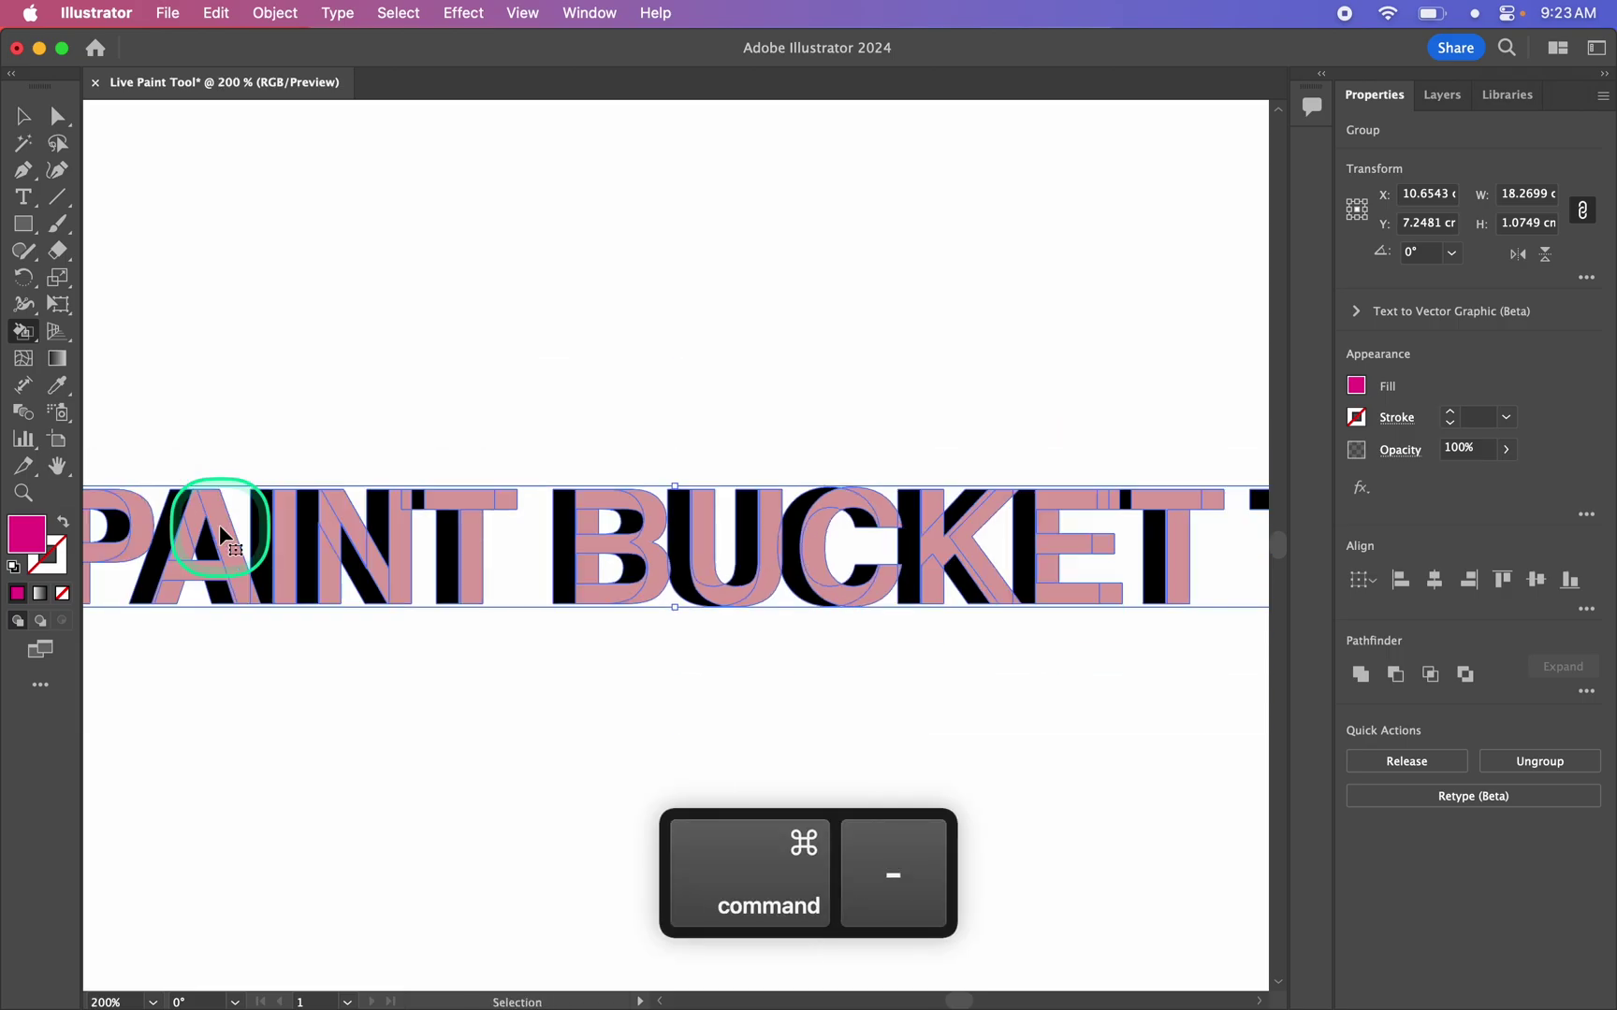
scroll(224, 535, left, 10)
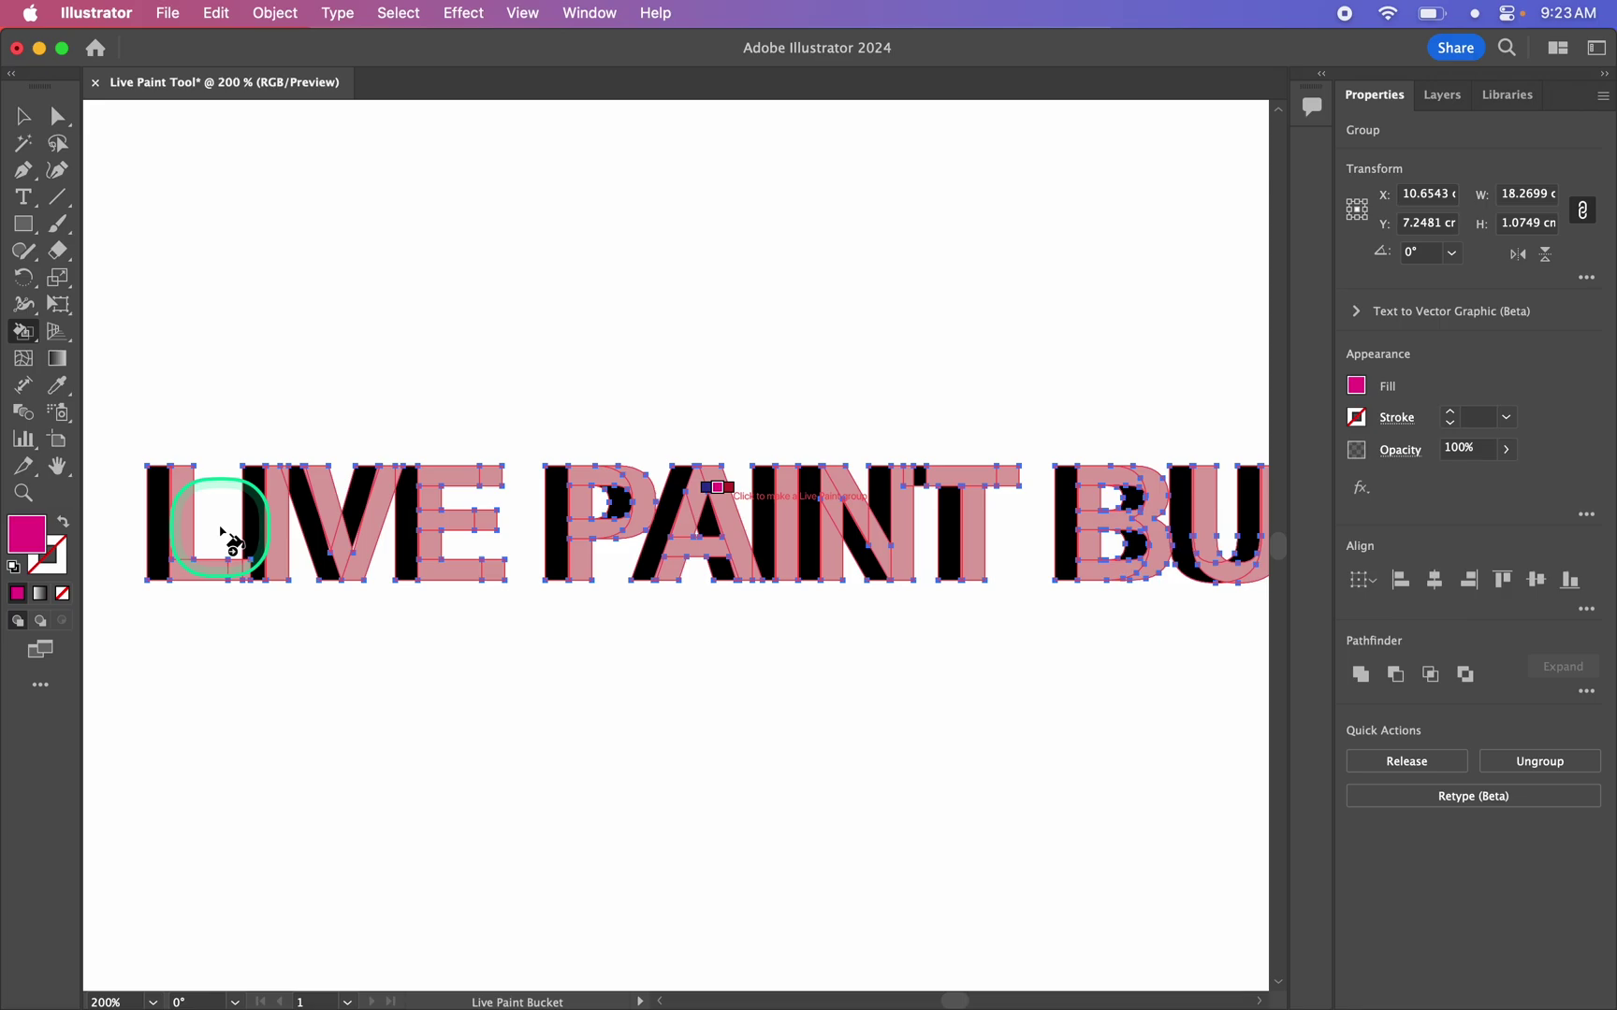
scroll(225, 535, left, 3)
scroll(225, 535, up, 5)
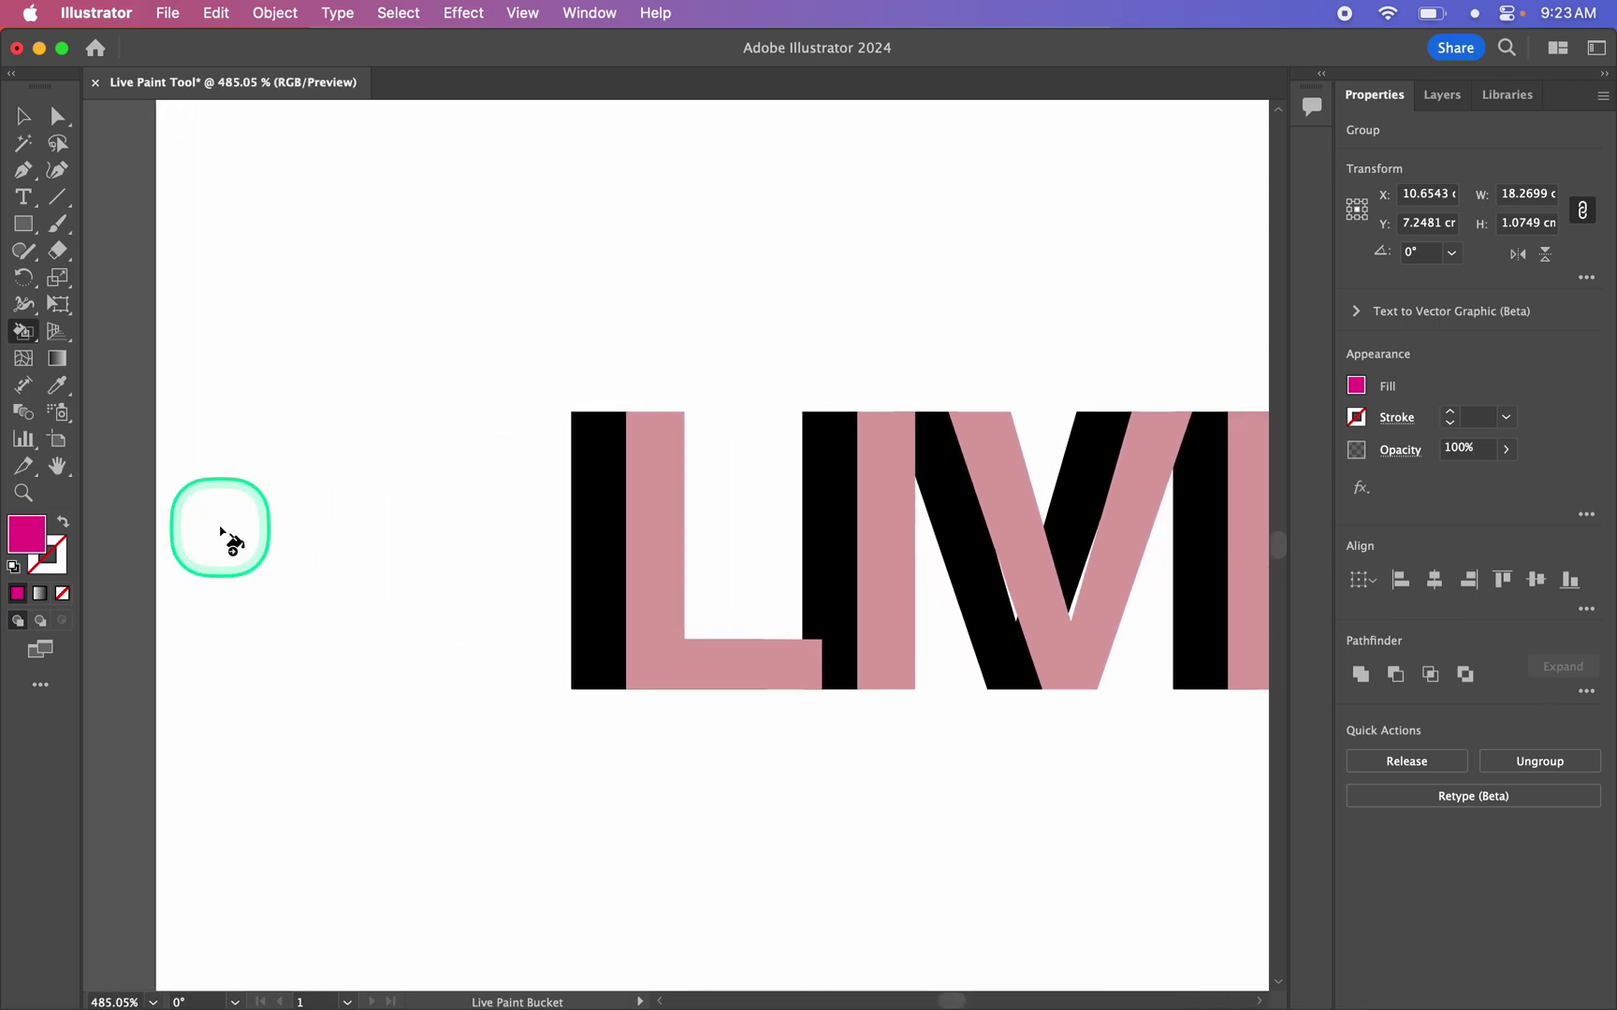
scroll(224, 536, down, 5)
scroll(224, 535, up, 4)
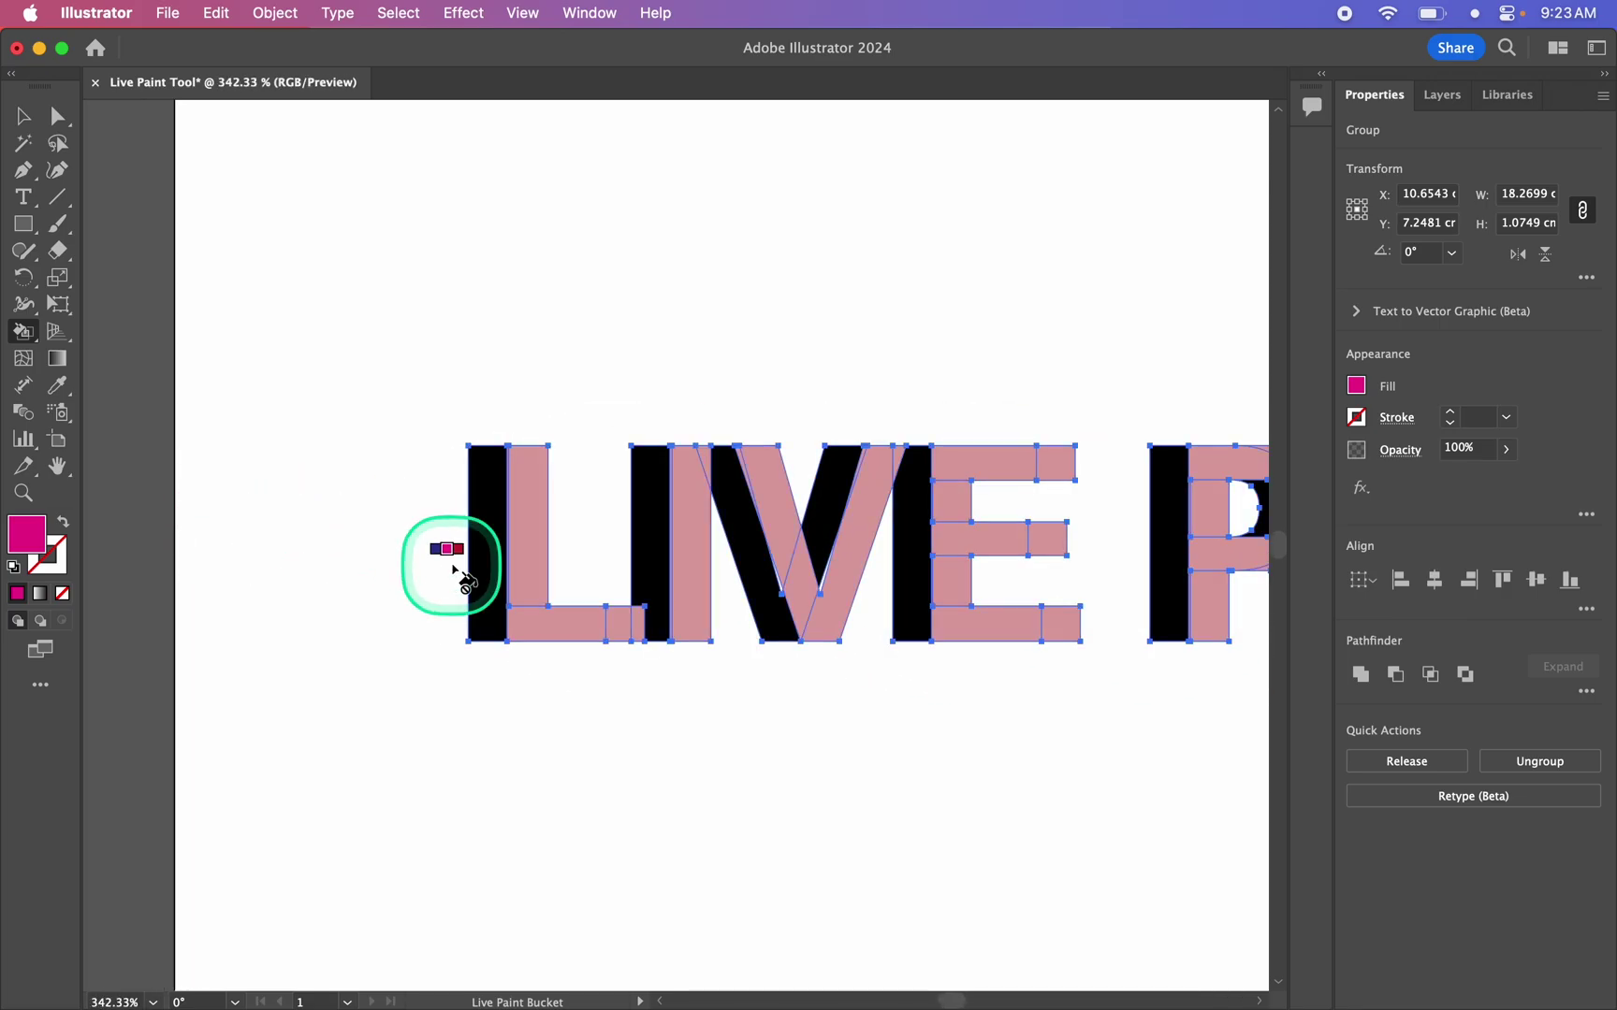
scroll(453, 734, up, 5)
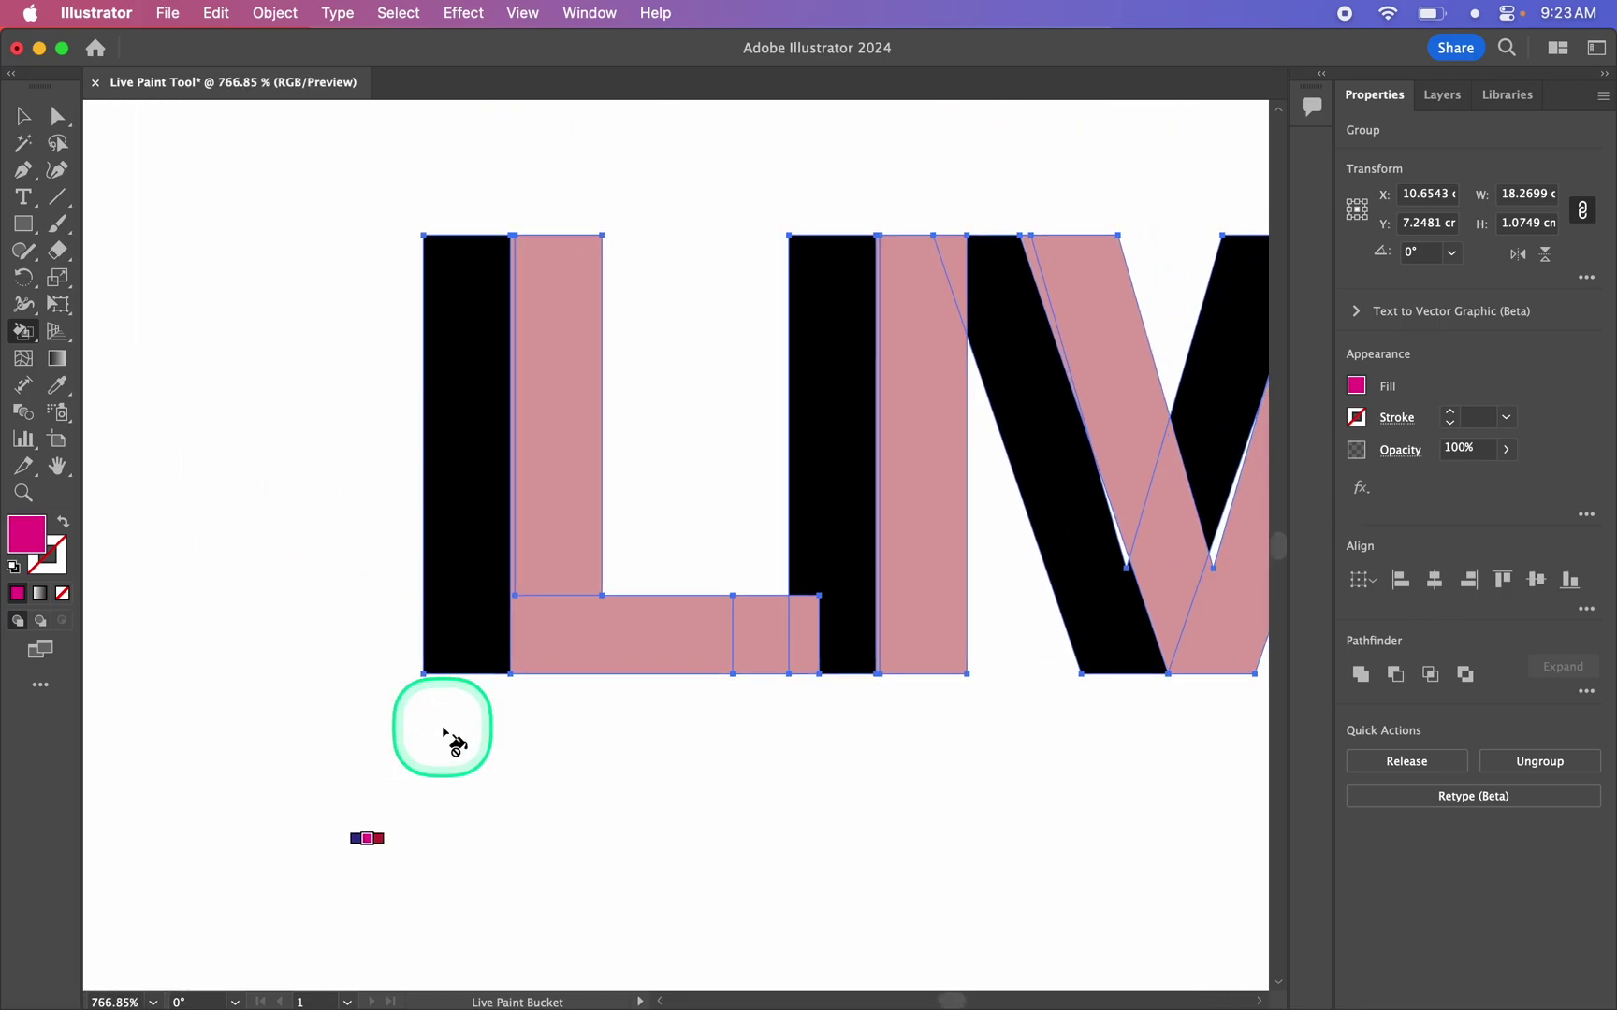
scroll(442, 727, up, 3)
scroll(443, 728, right, 1)
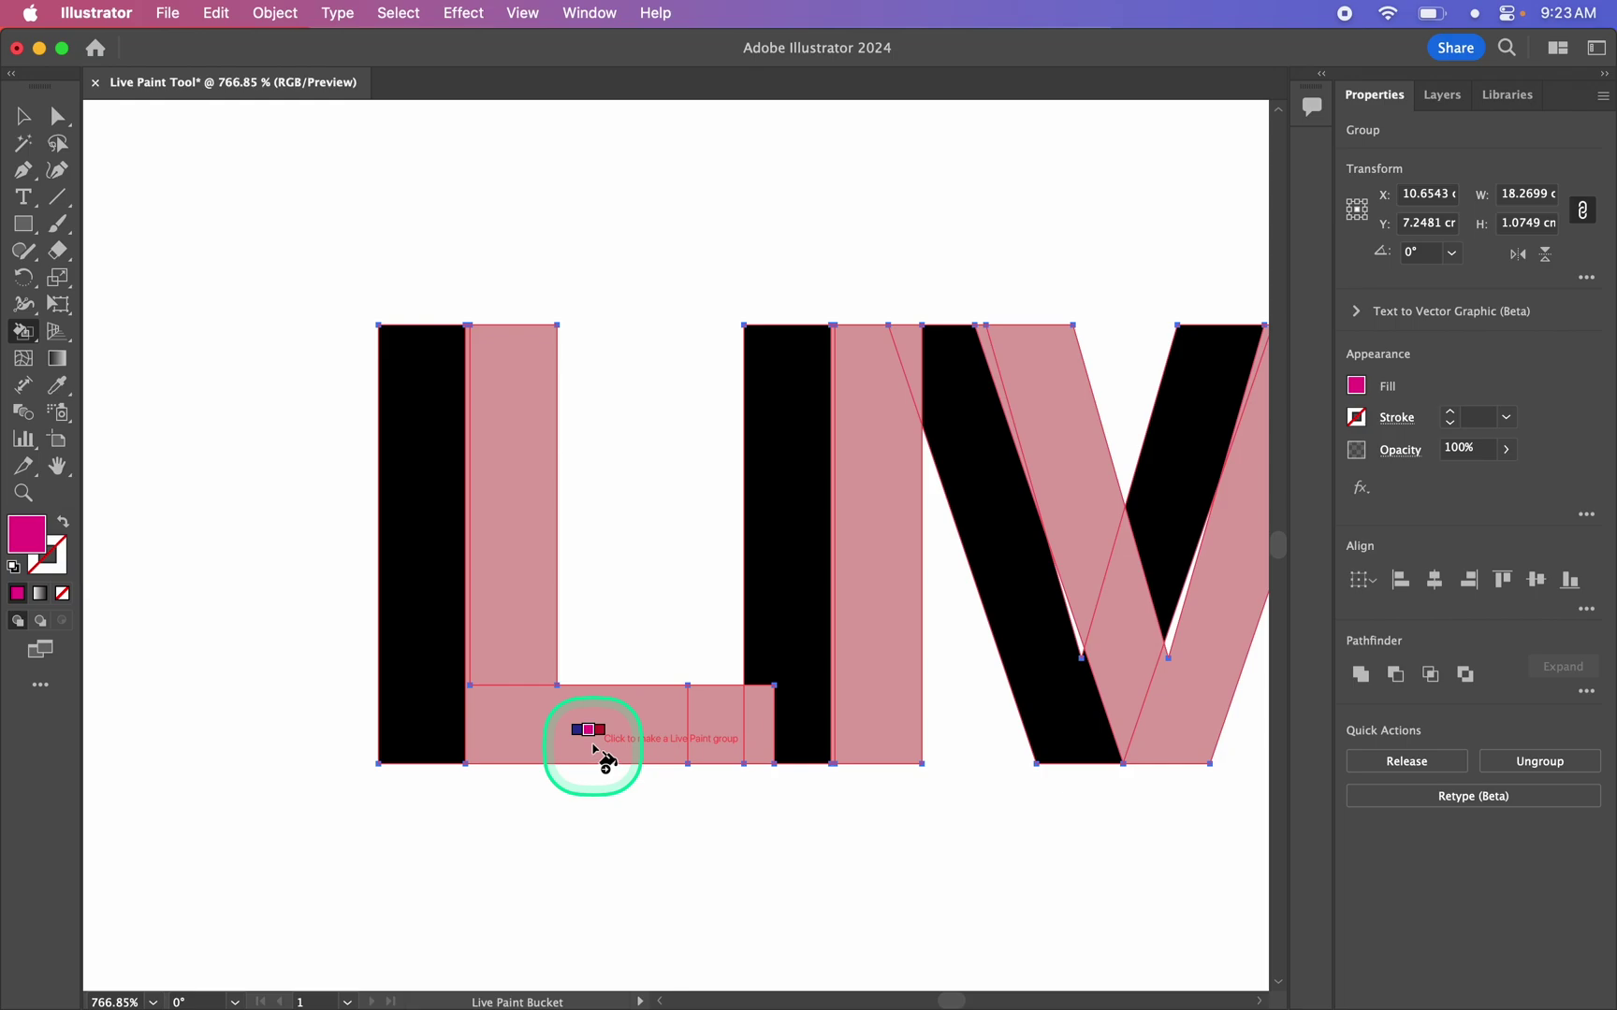
Step: Fill the L's bottom bar and its small bottom piece with magenta
click(543, 722)
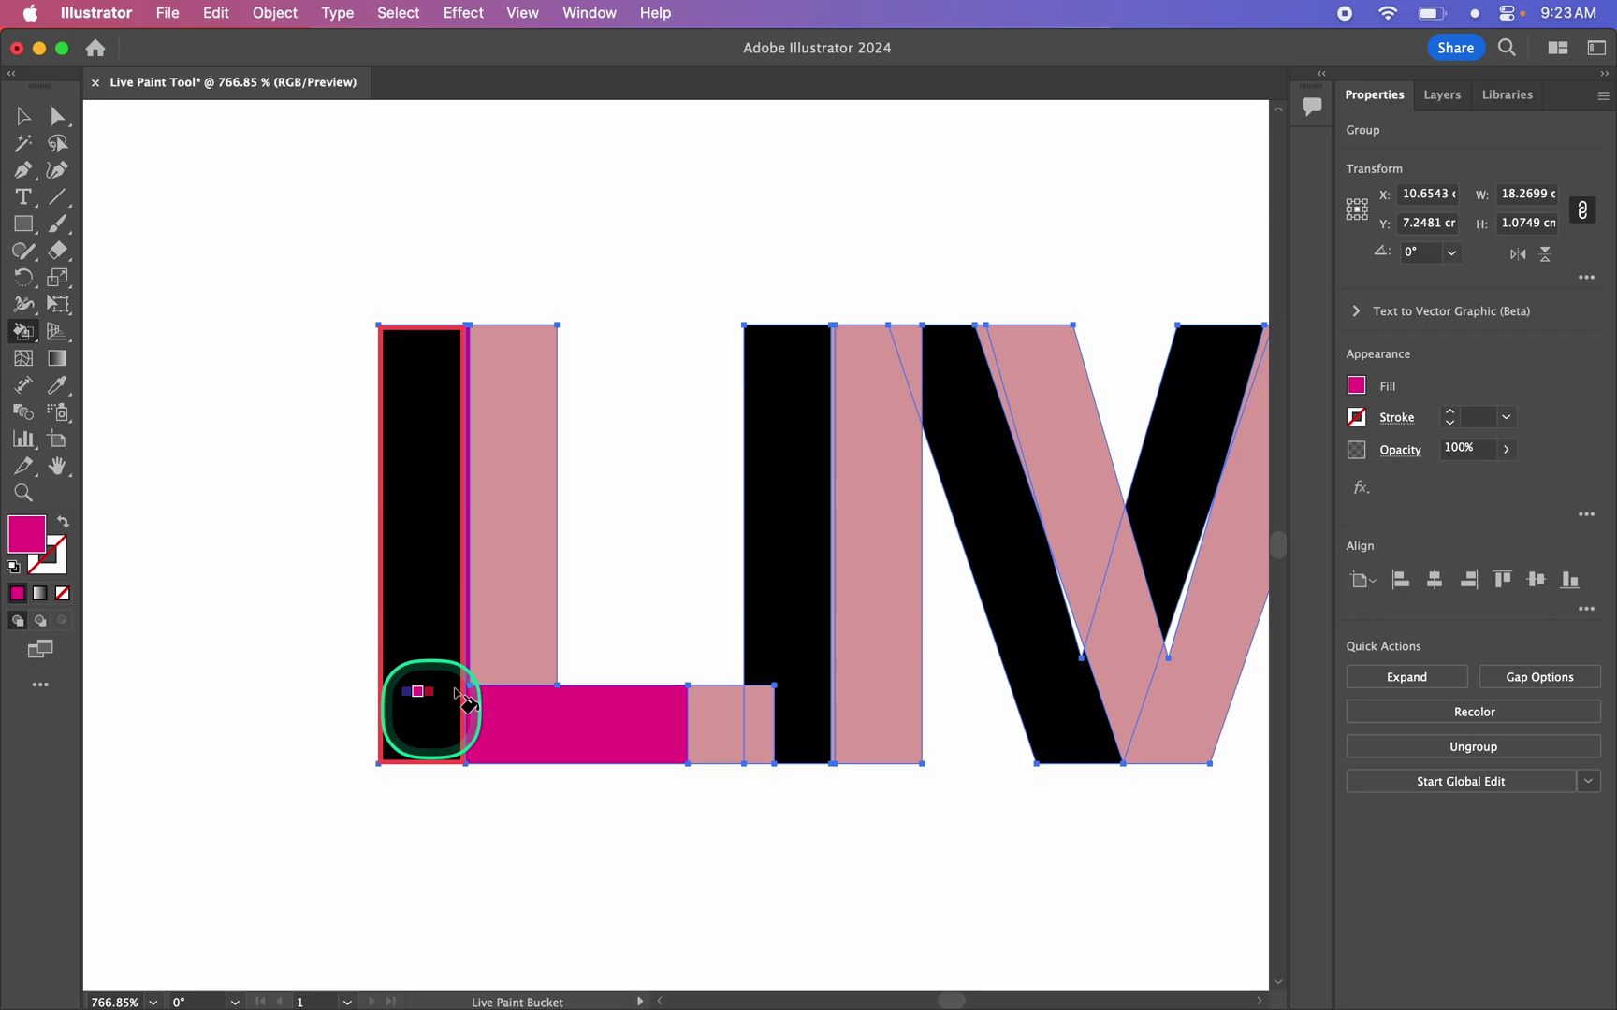
scroll(653, 841, right, 5)
scroll(653, 842, up, 2)
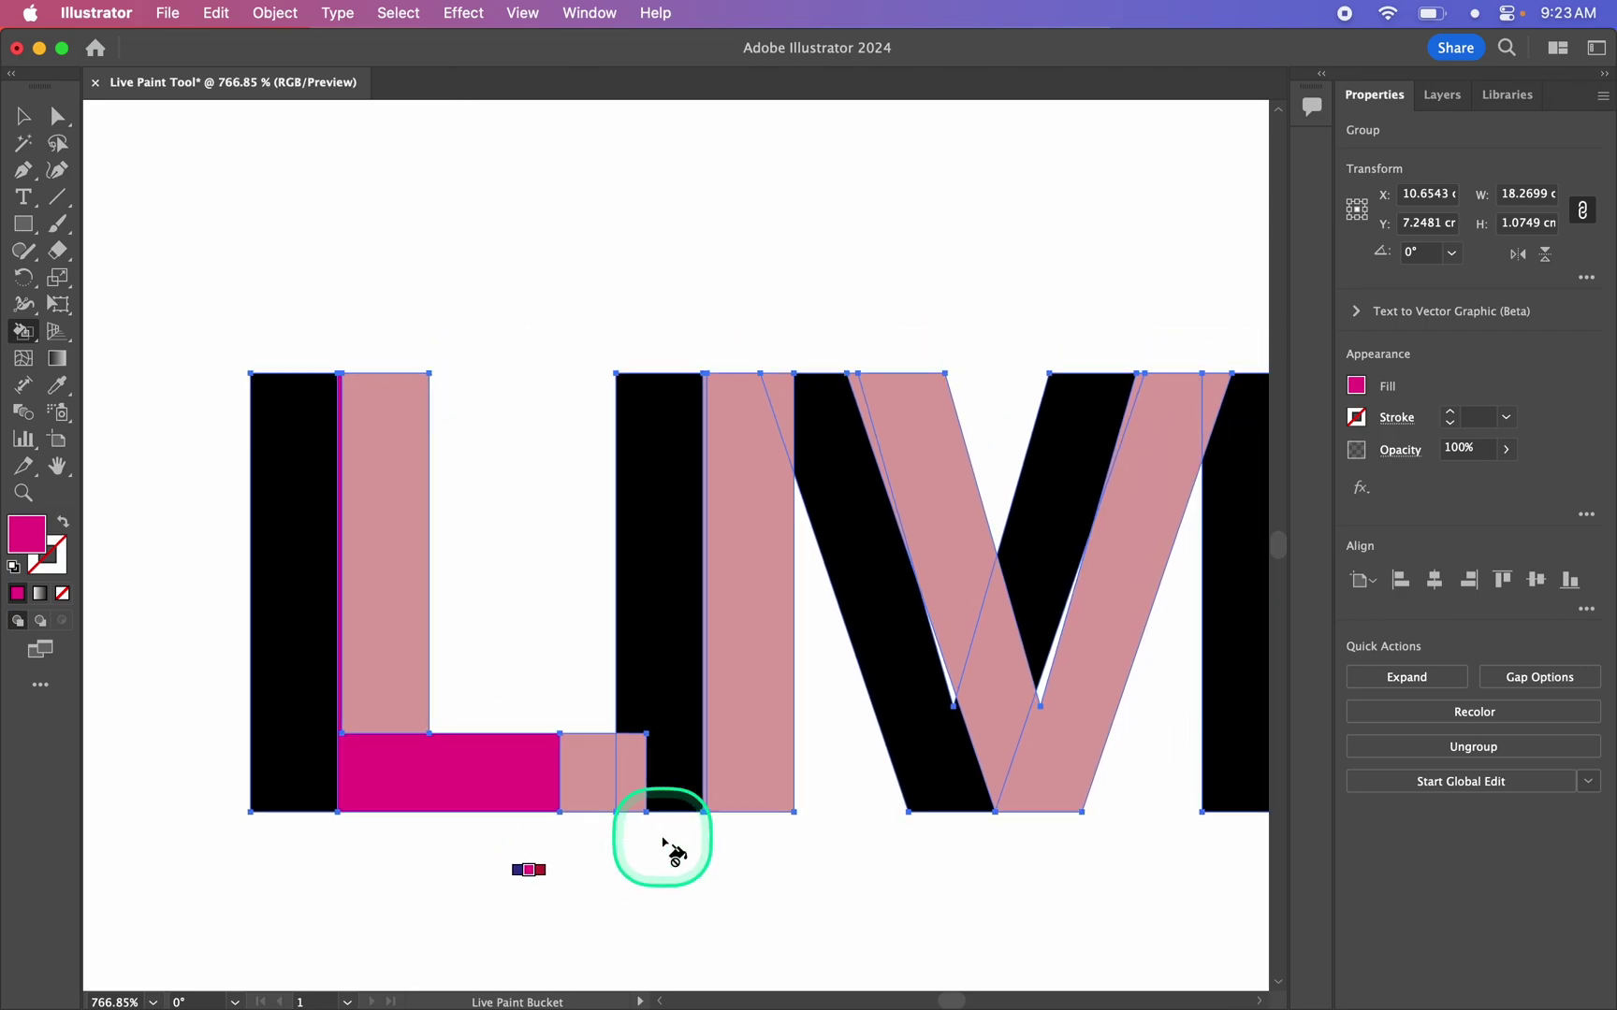
click(629, 766)
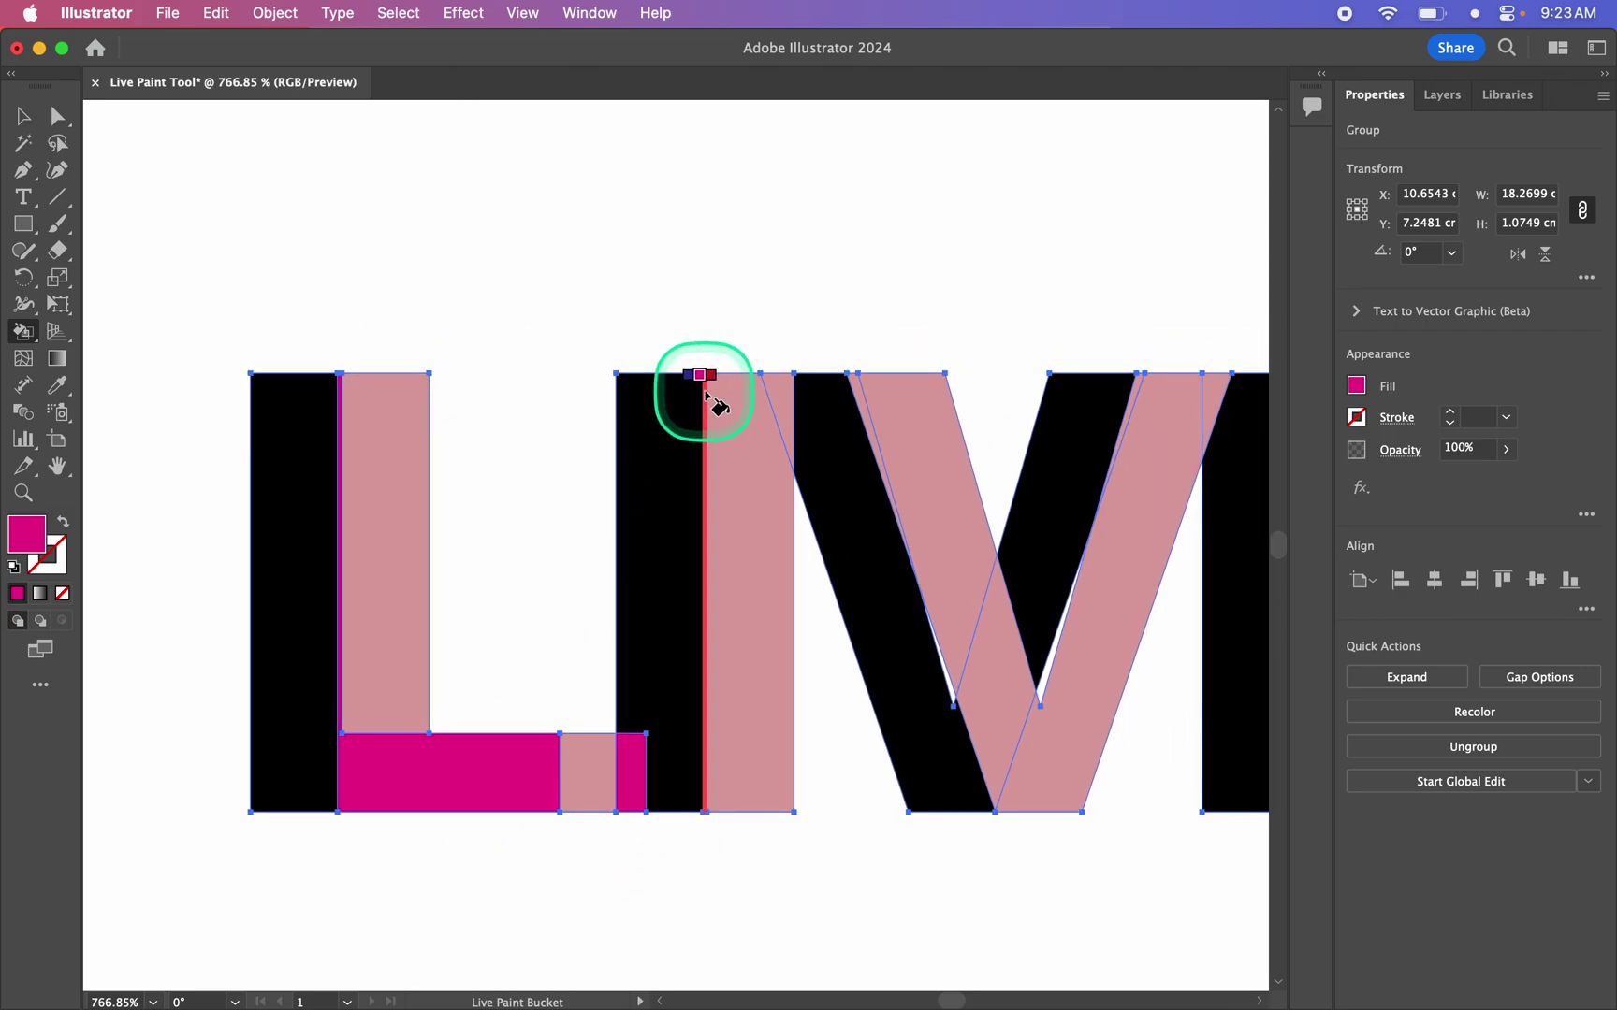
scroll(711, 397, right, 2)
scroll(711, 398, up, 1)
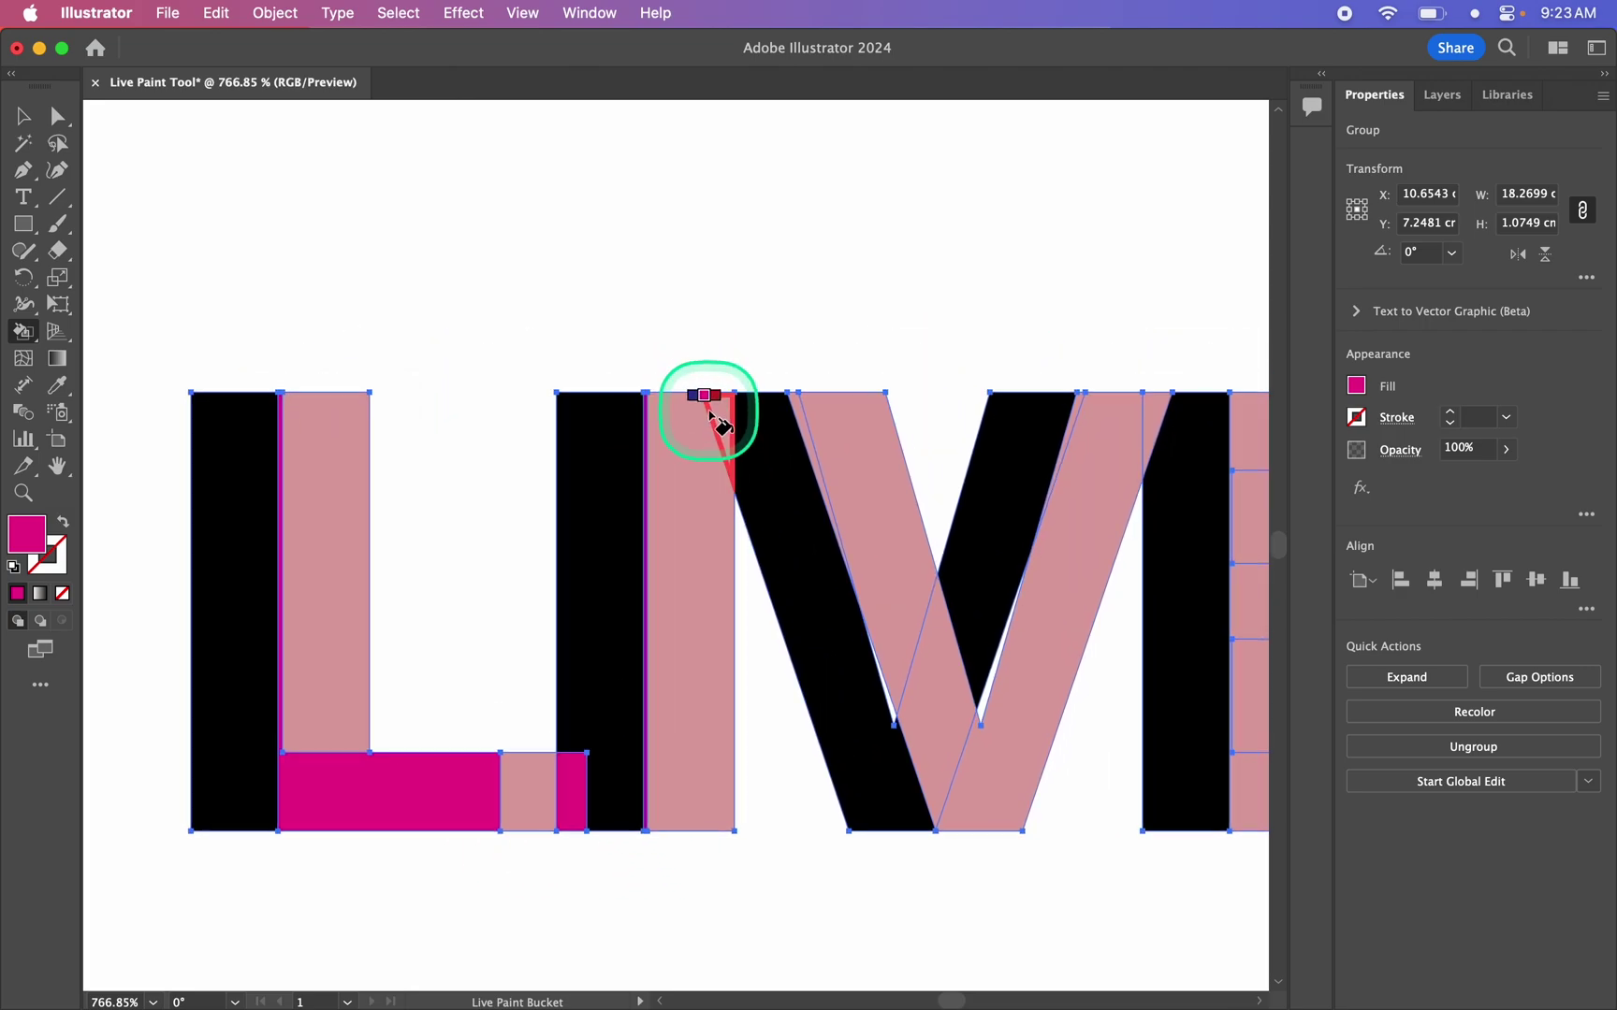
Step: Fill the slivers beside the I stem, along both V edges, and between V and E magenta
click(711, 416)
click(804, 426)
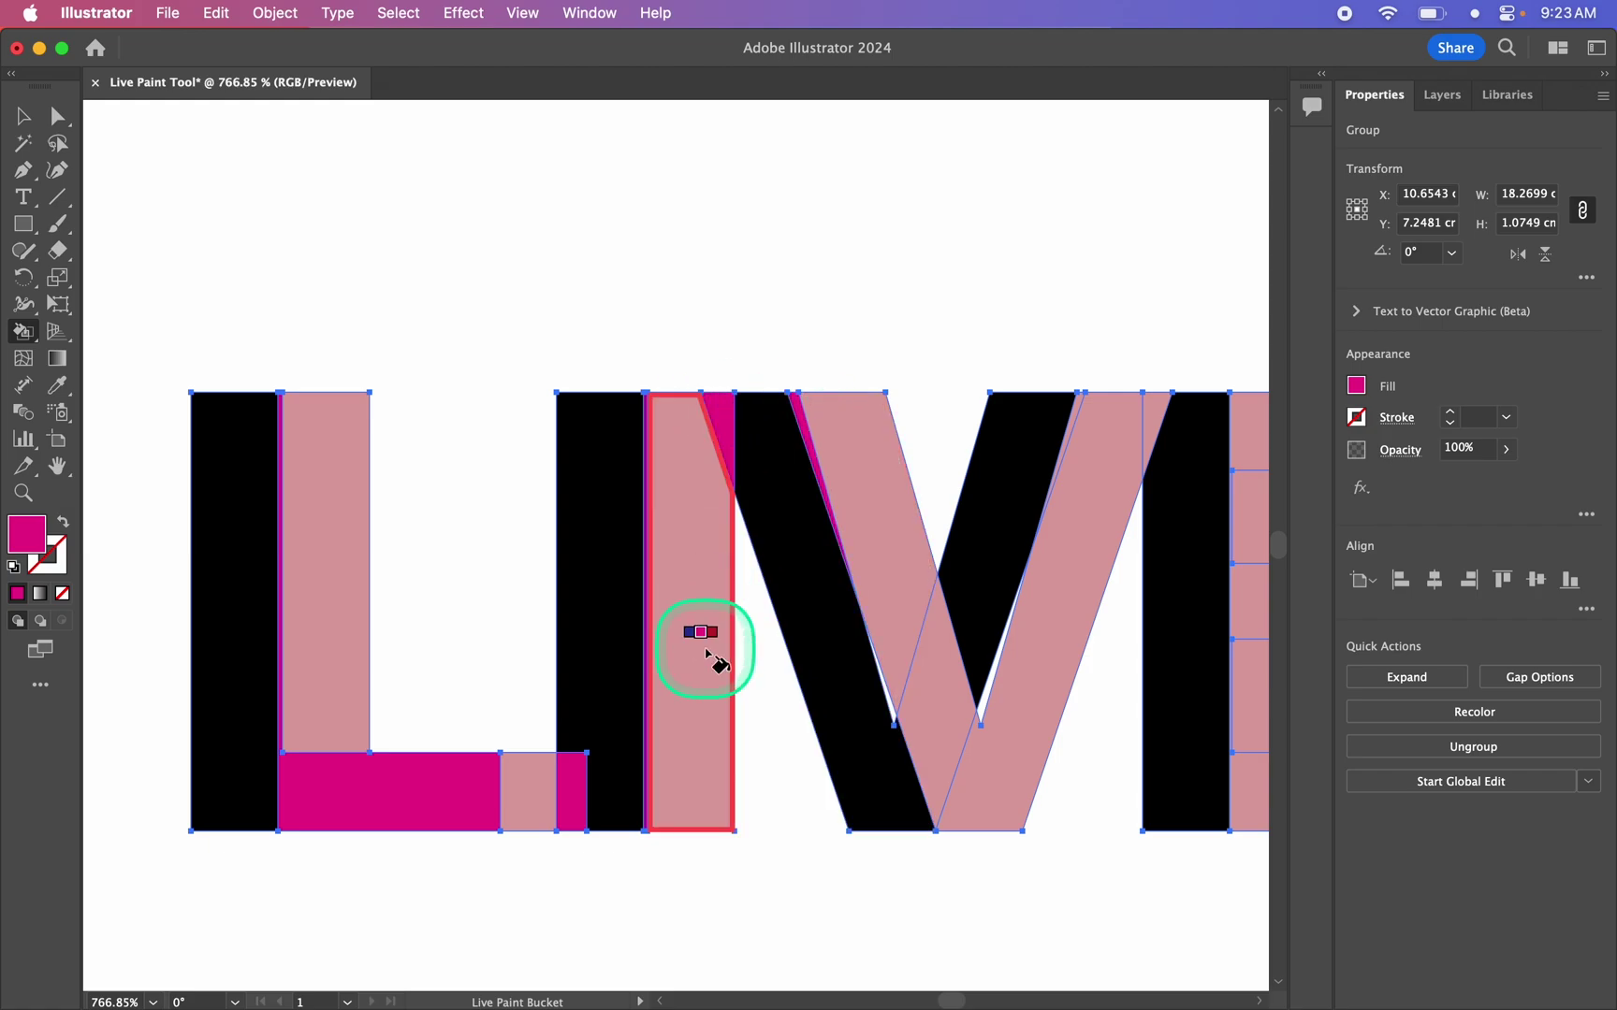
scroll(703, 645, right, 5)
scroll(899, 458, right, 2)
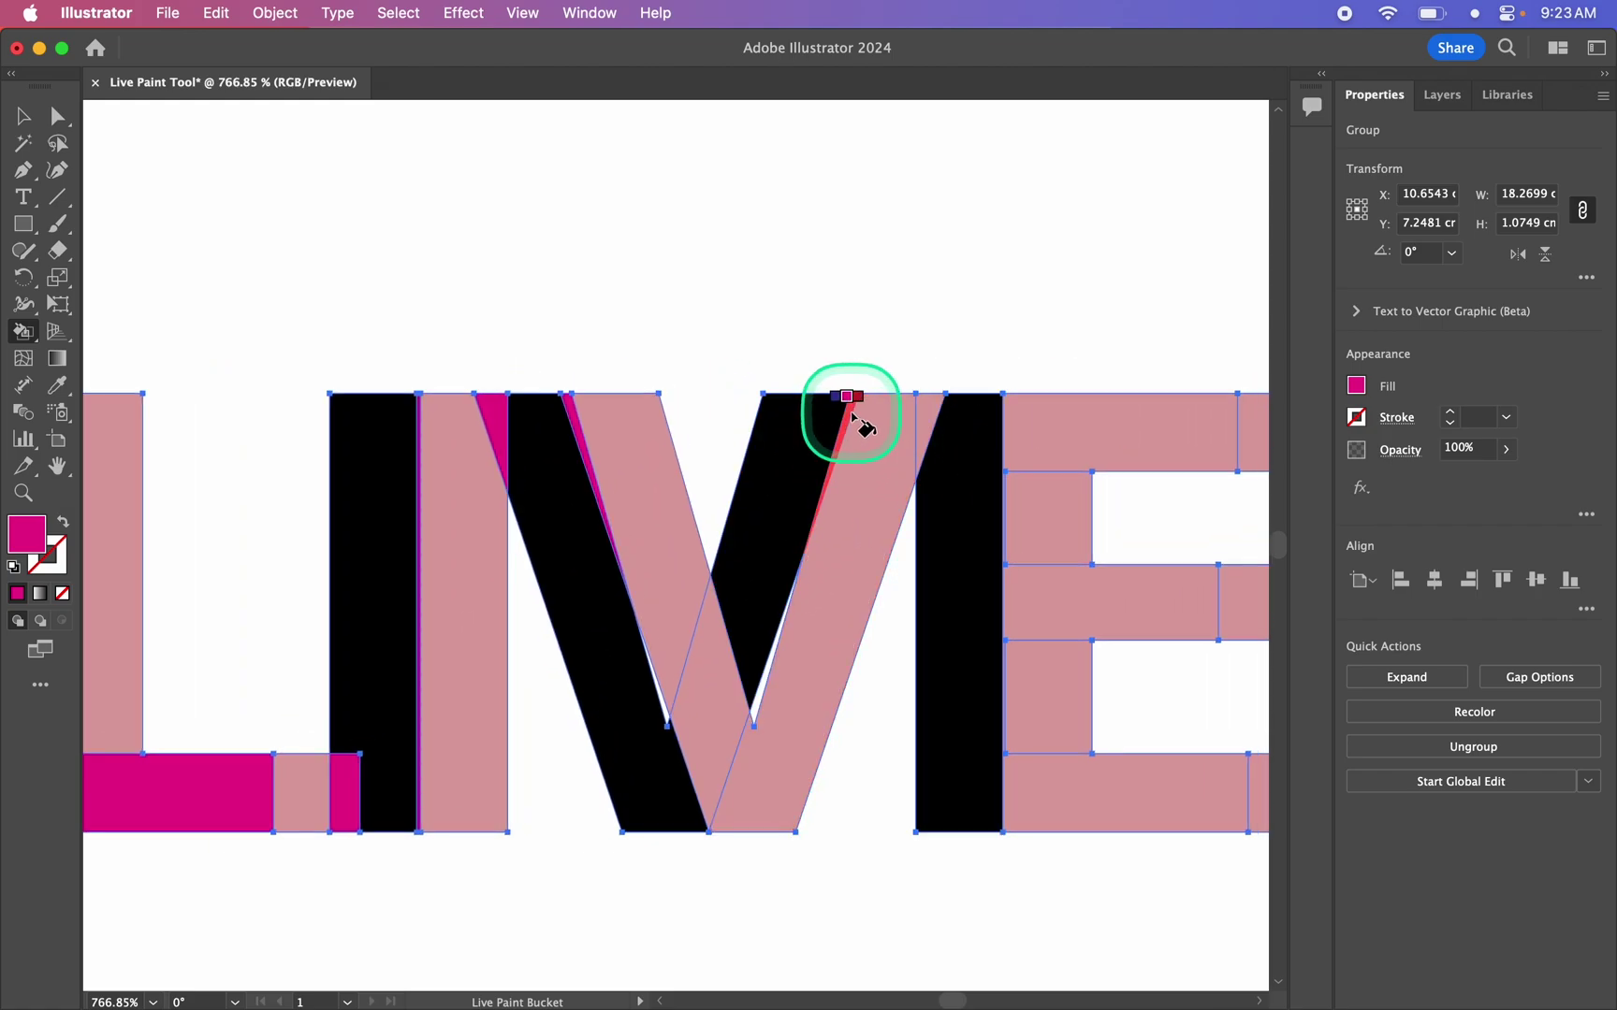
click(849, 411)
click(921, 406)
scroll(920, 412, right, 5)
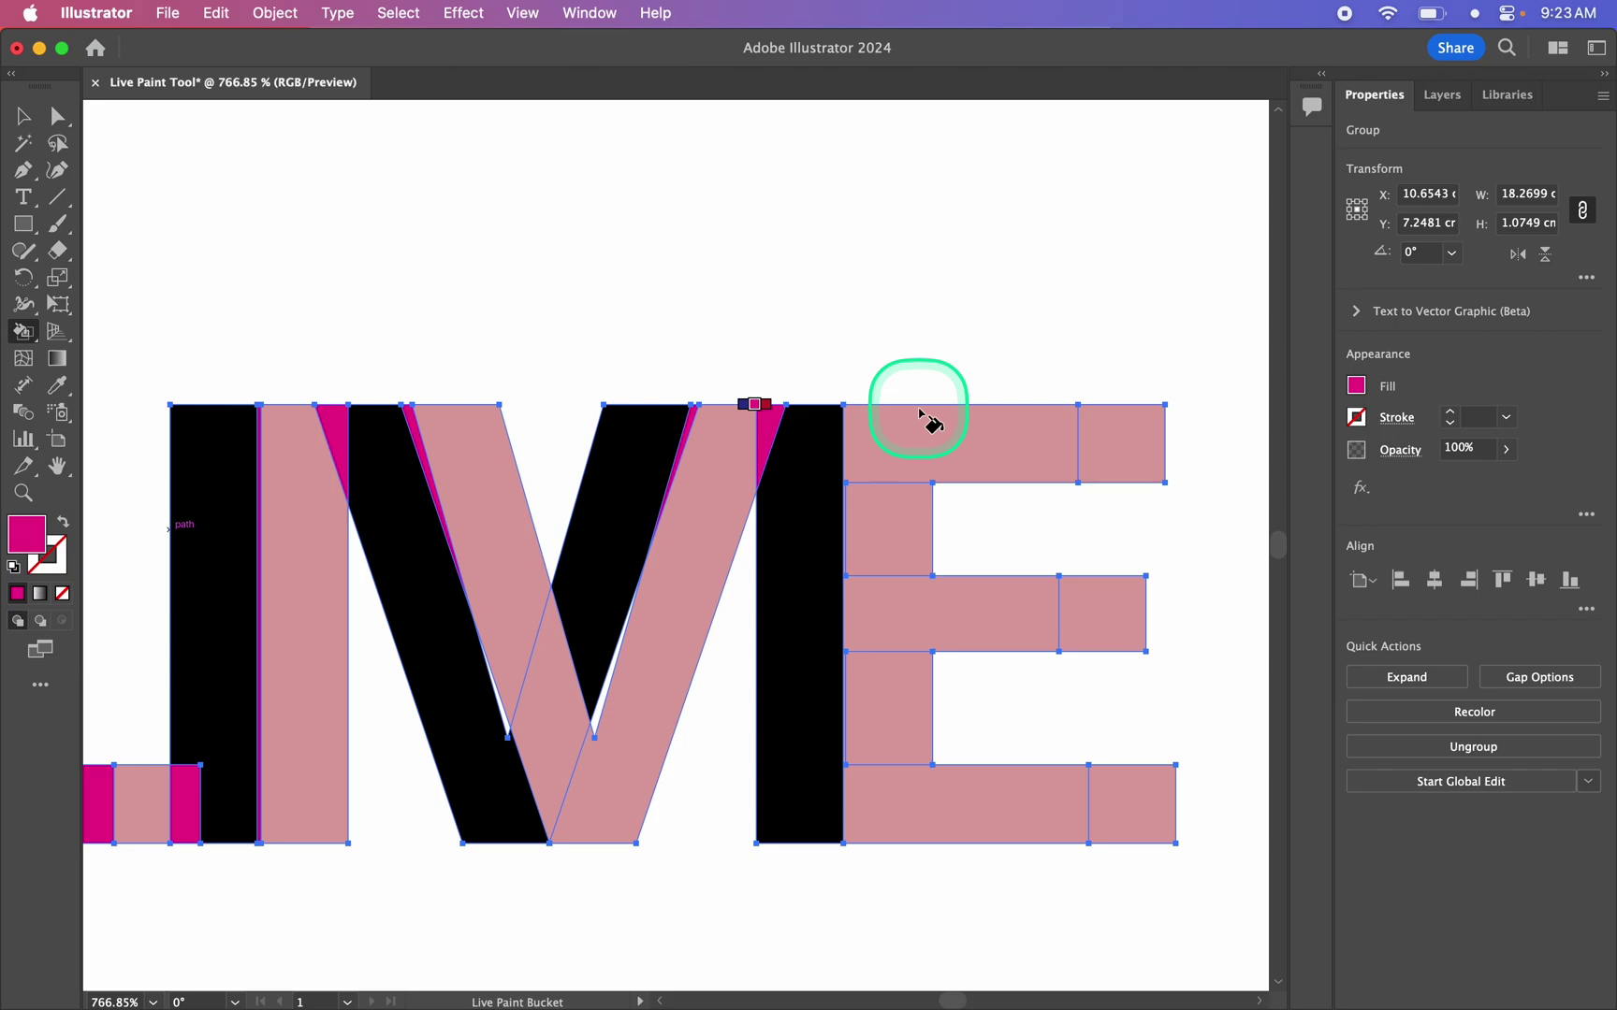
scroll(926, 421, right, 5)
scroll(926, 421, down, 2)
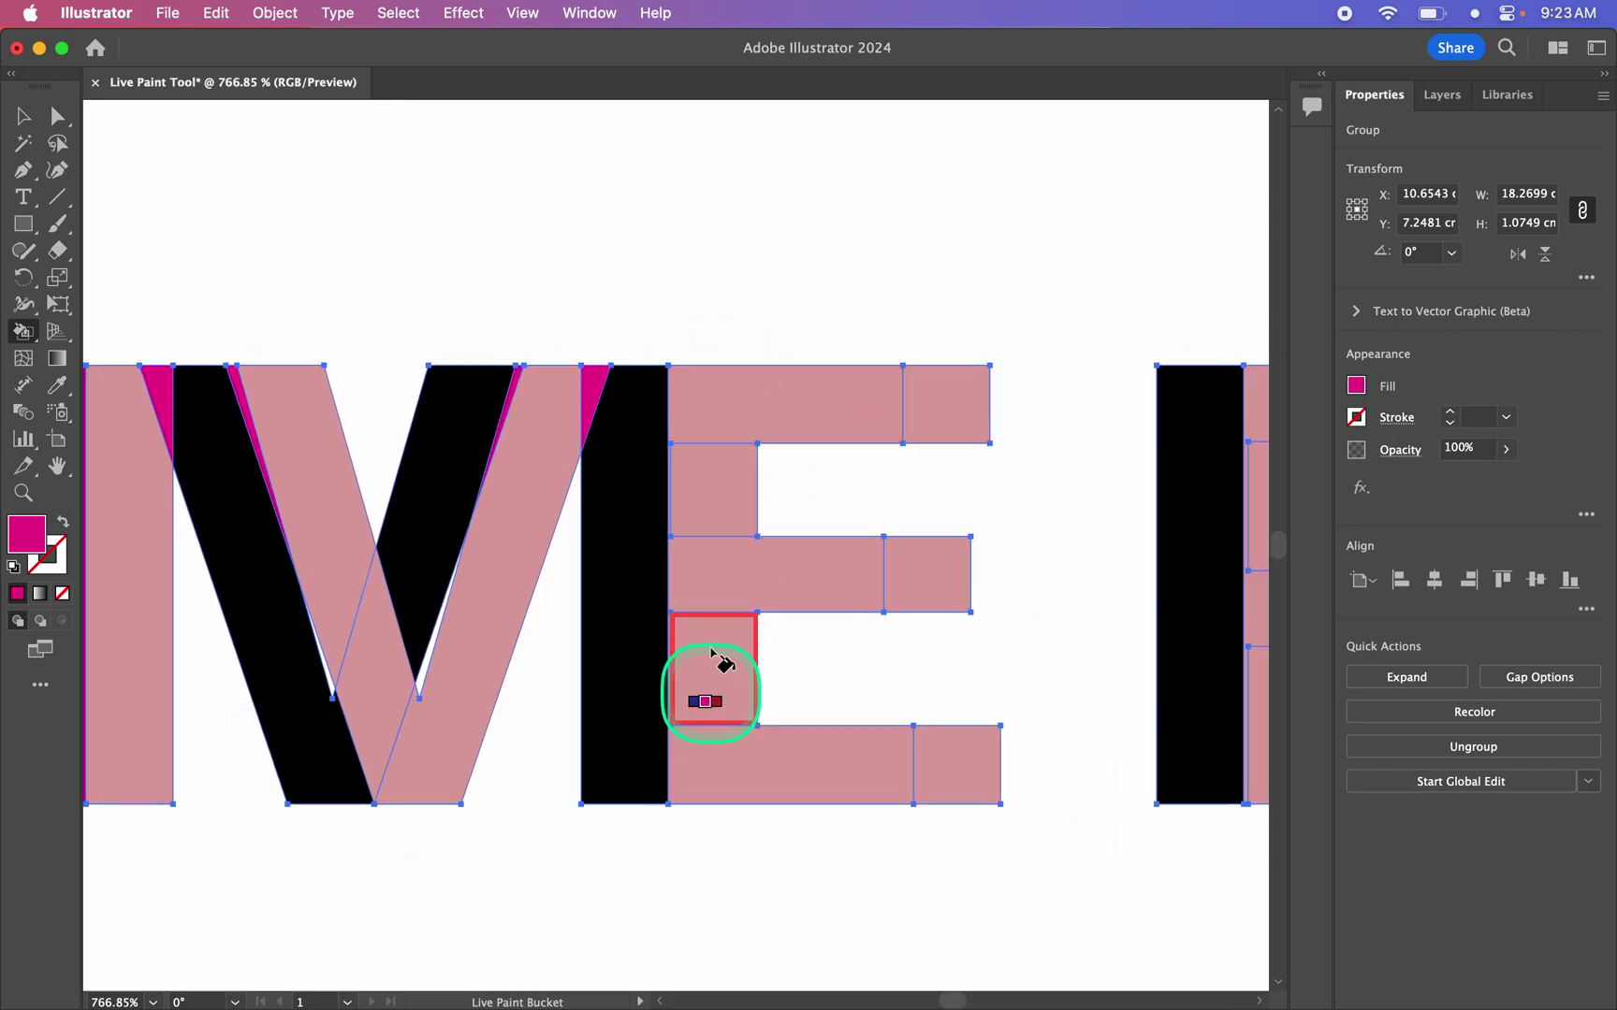
Step: Paint the E's top bar, stem and middle bar and the P's bar, bowl and stem magenta
mouse_move(740, 412)
mouse_down()
mouse_move(700, 500)
mouse_move(711, 794)
mouse_up()
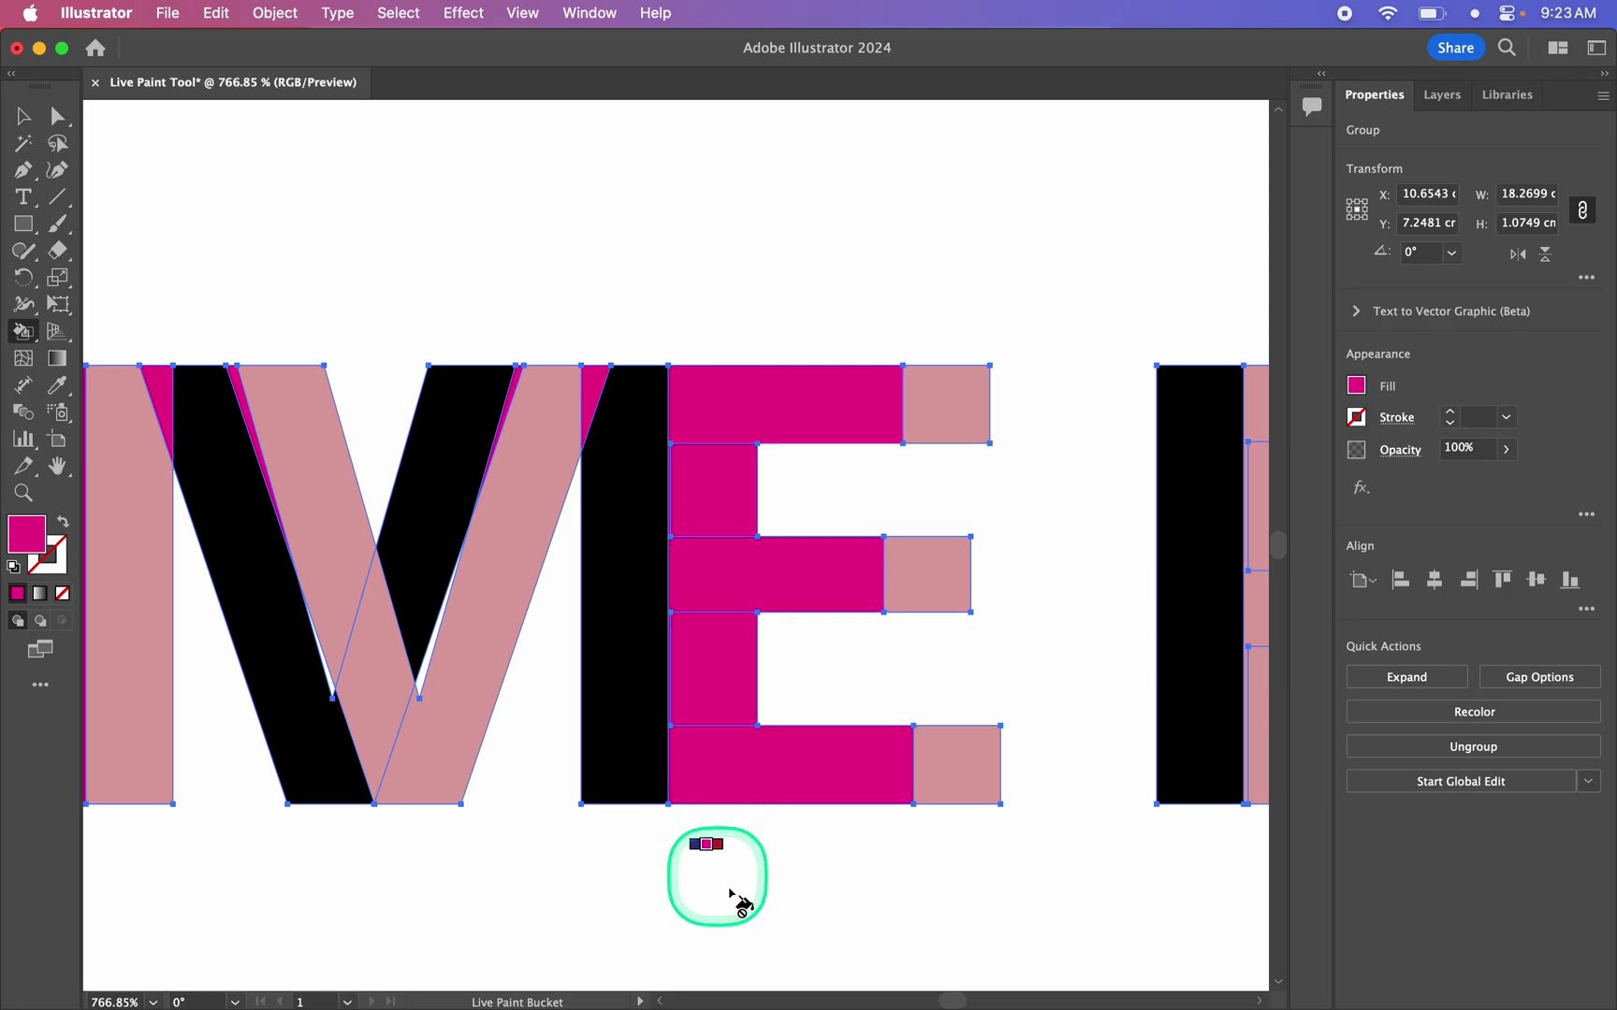
scroll(795, 908, right, 10)
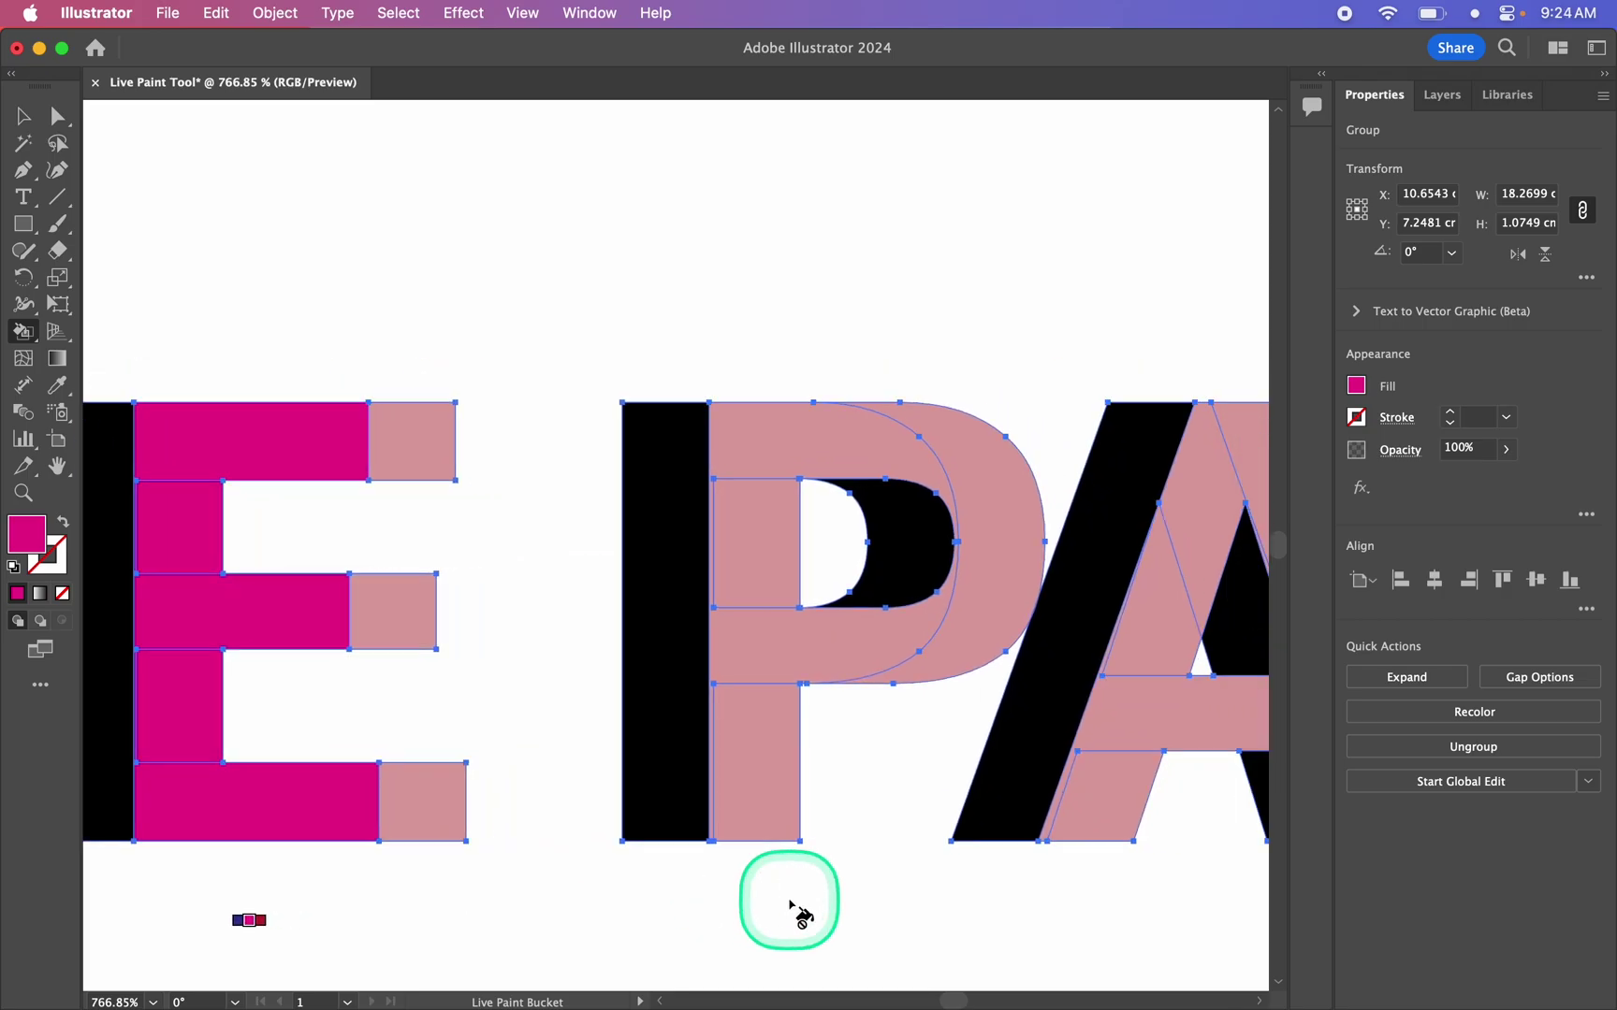
mouse_move(699, 375)
mouse_down()
mouse_move(615, 429)
mouse_move(592, 486)
mouse_move(625, 624)
mouse_up()
Step: Fill the A's right diagonal stroke and crossbar magenta
scroll(674, 859, right, 8)
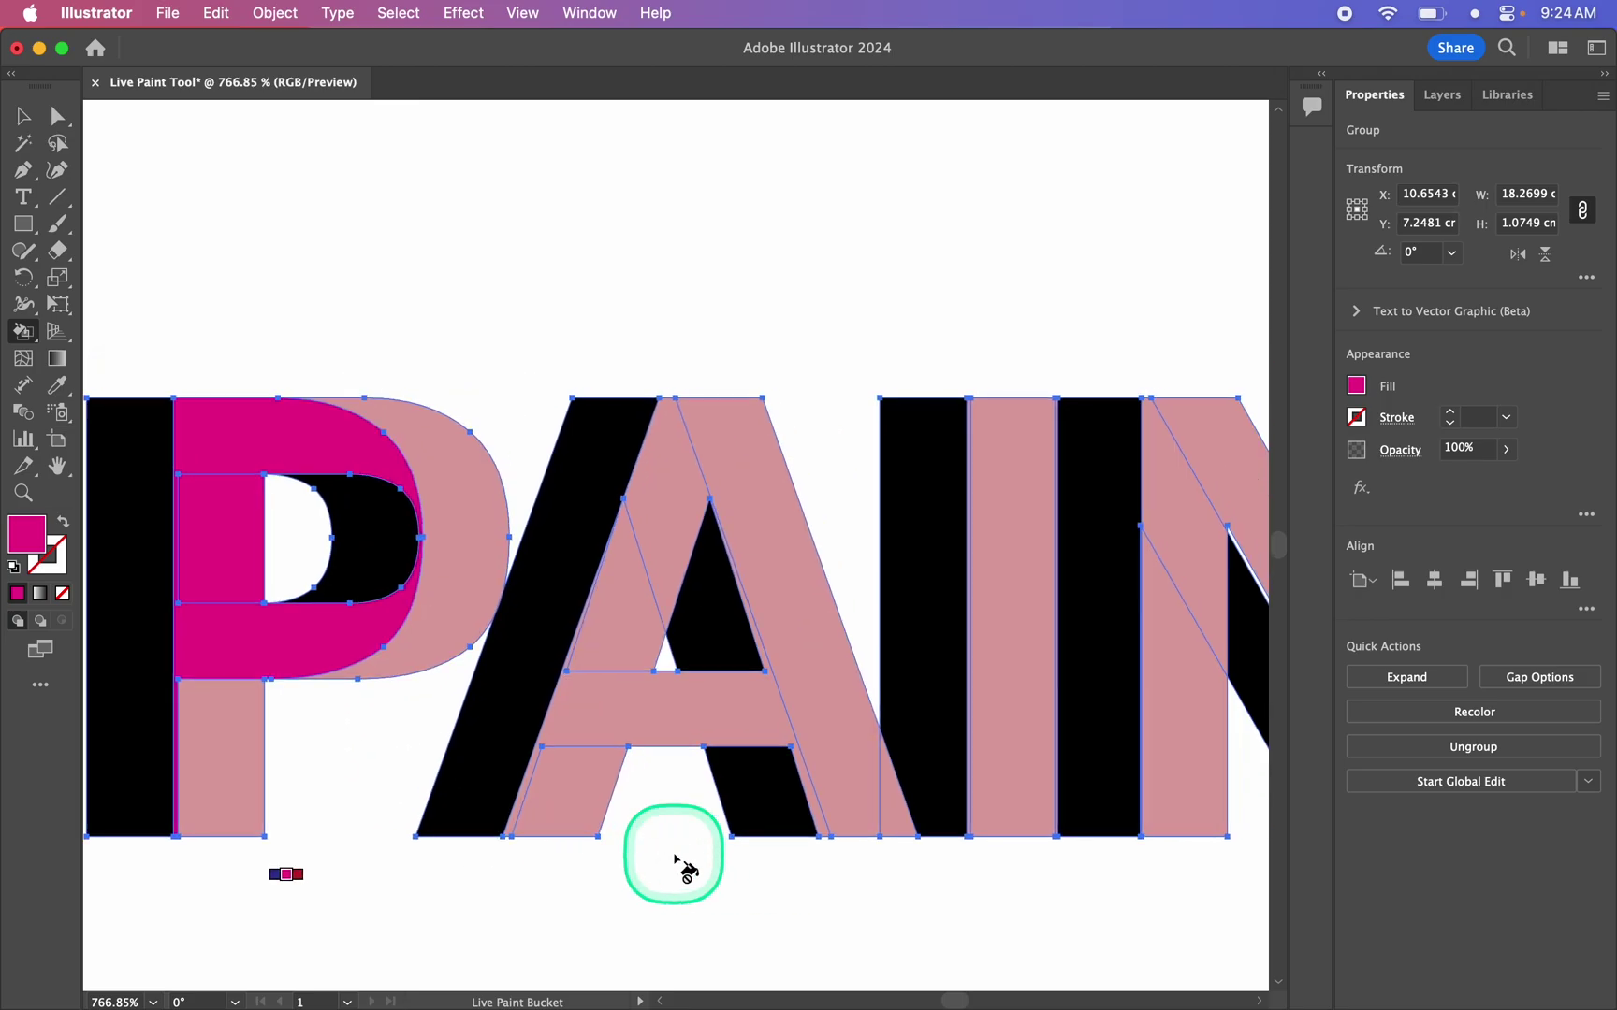
scroll(673, 859, down, 2)
click(621, 795)
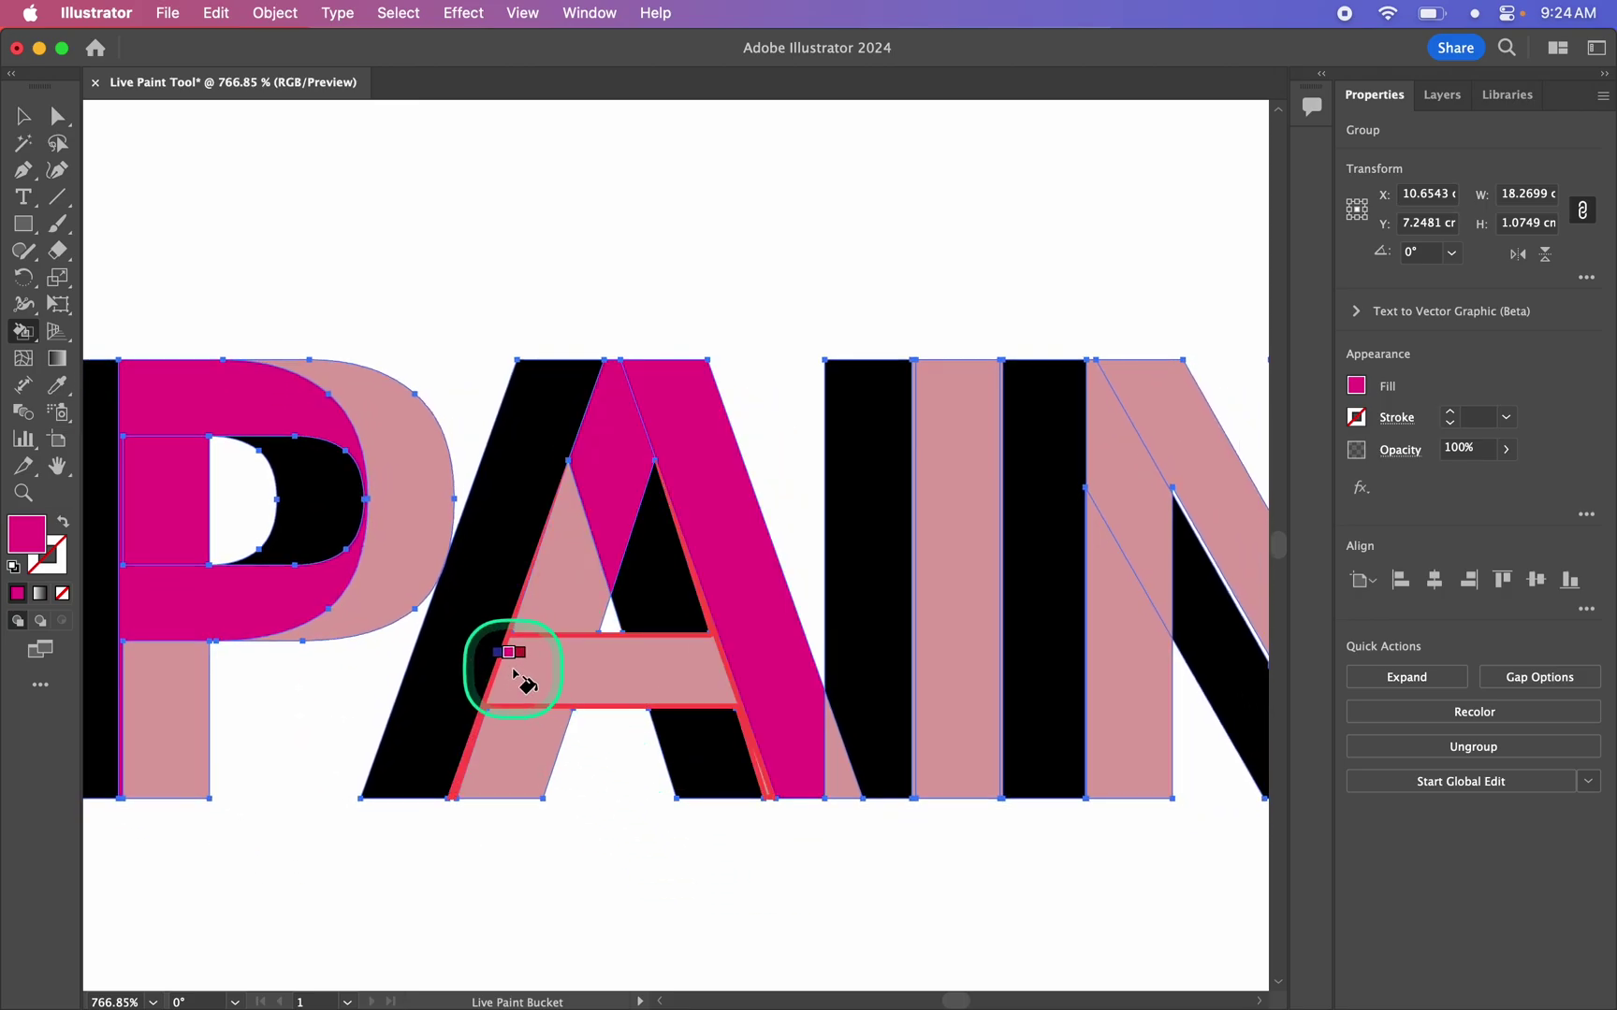
click(517, 675)
scroll(585, 848, down, 6)
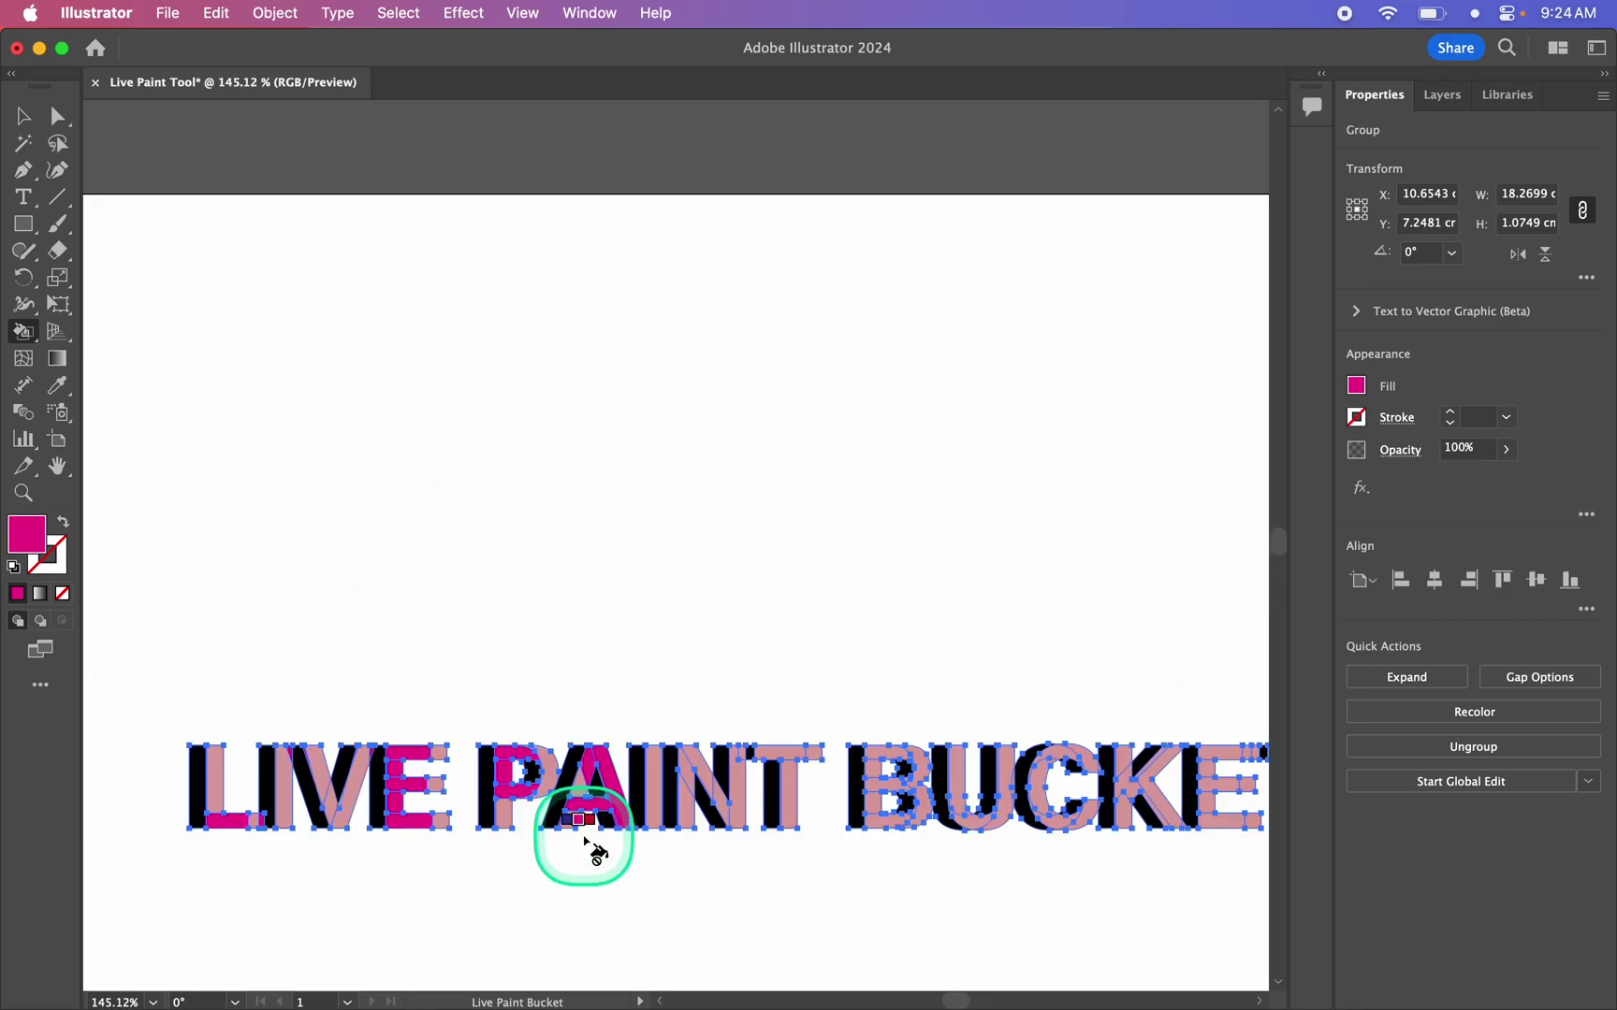
scroll(585, 848, up, 3)
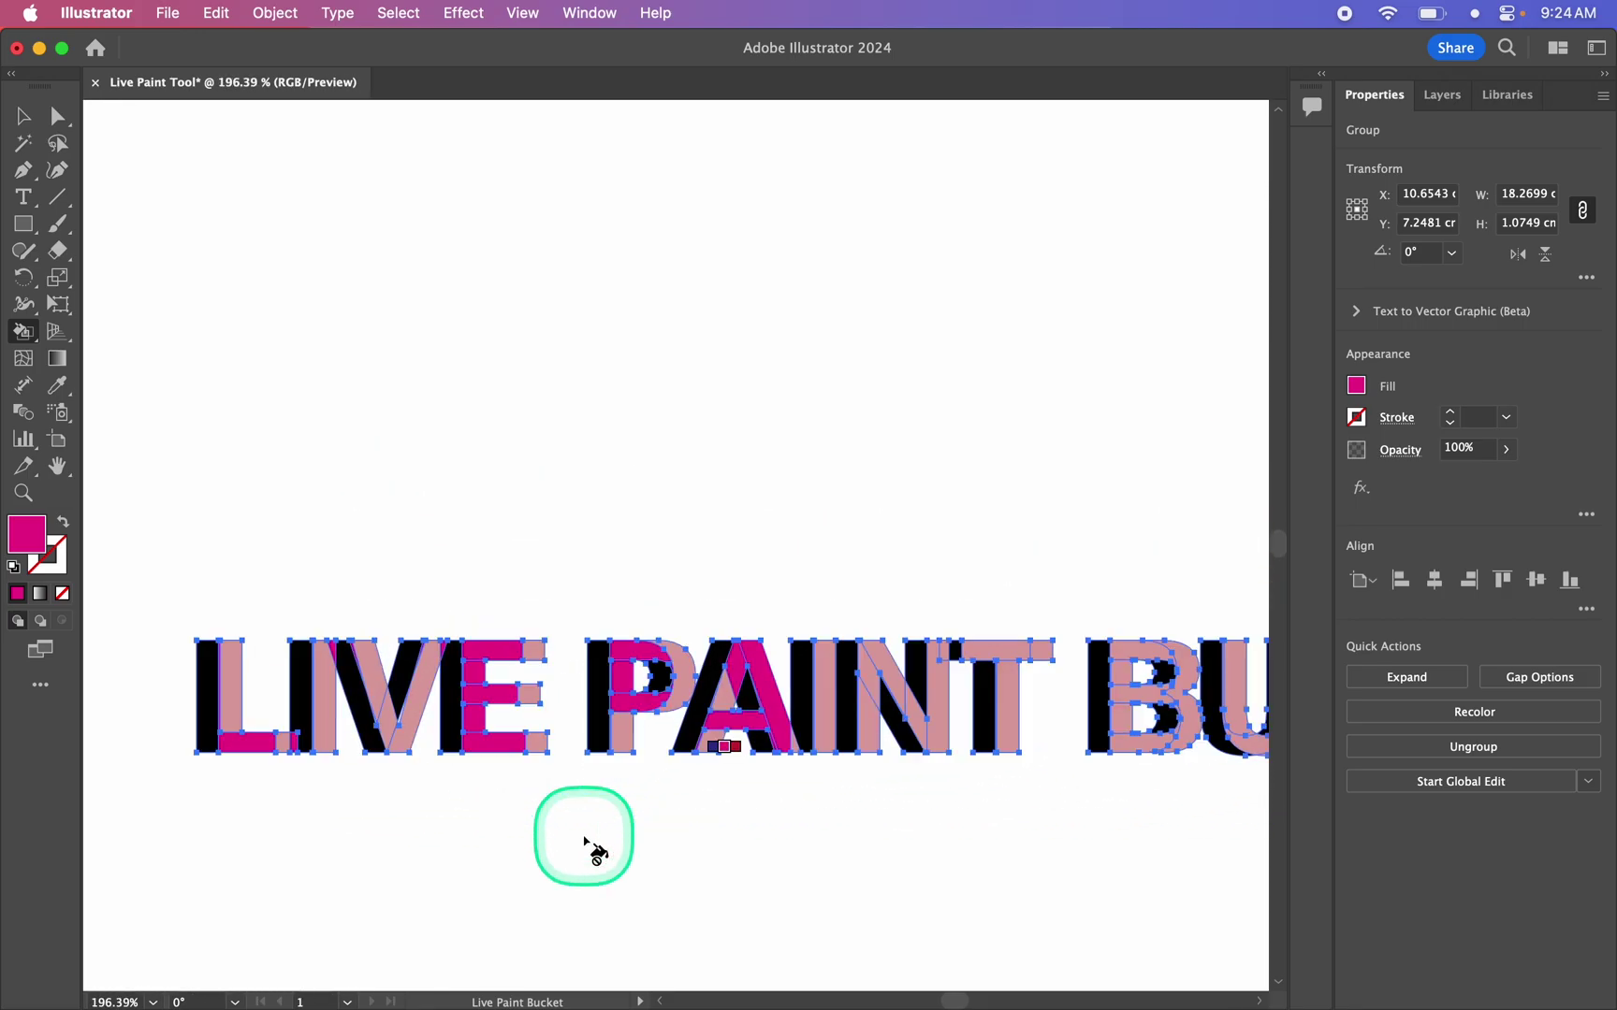
Step: Select the painted lettering group and drag it slightly right to X 10.8553, Y 7.1737
scroll(585, 839, up, 3)
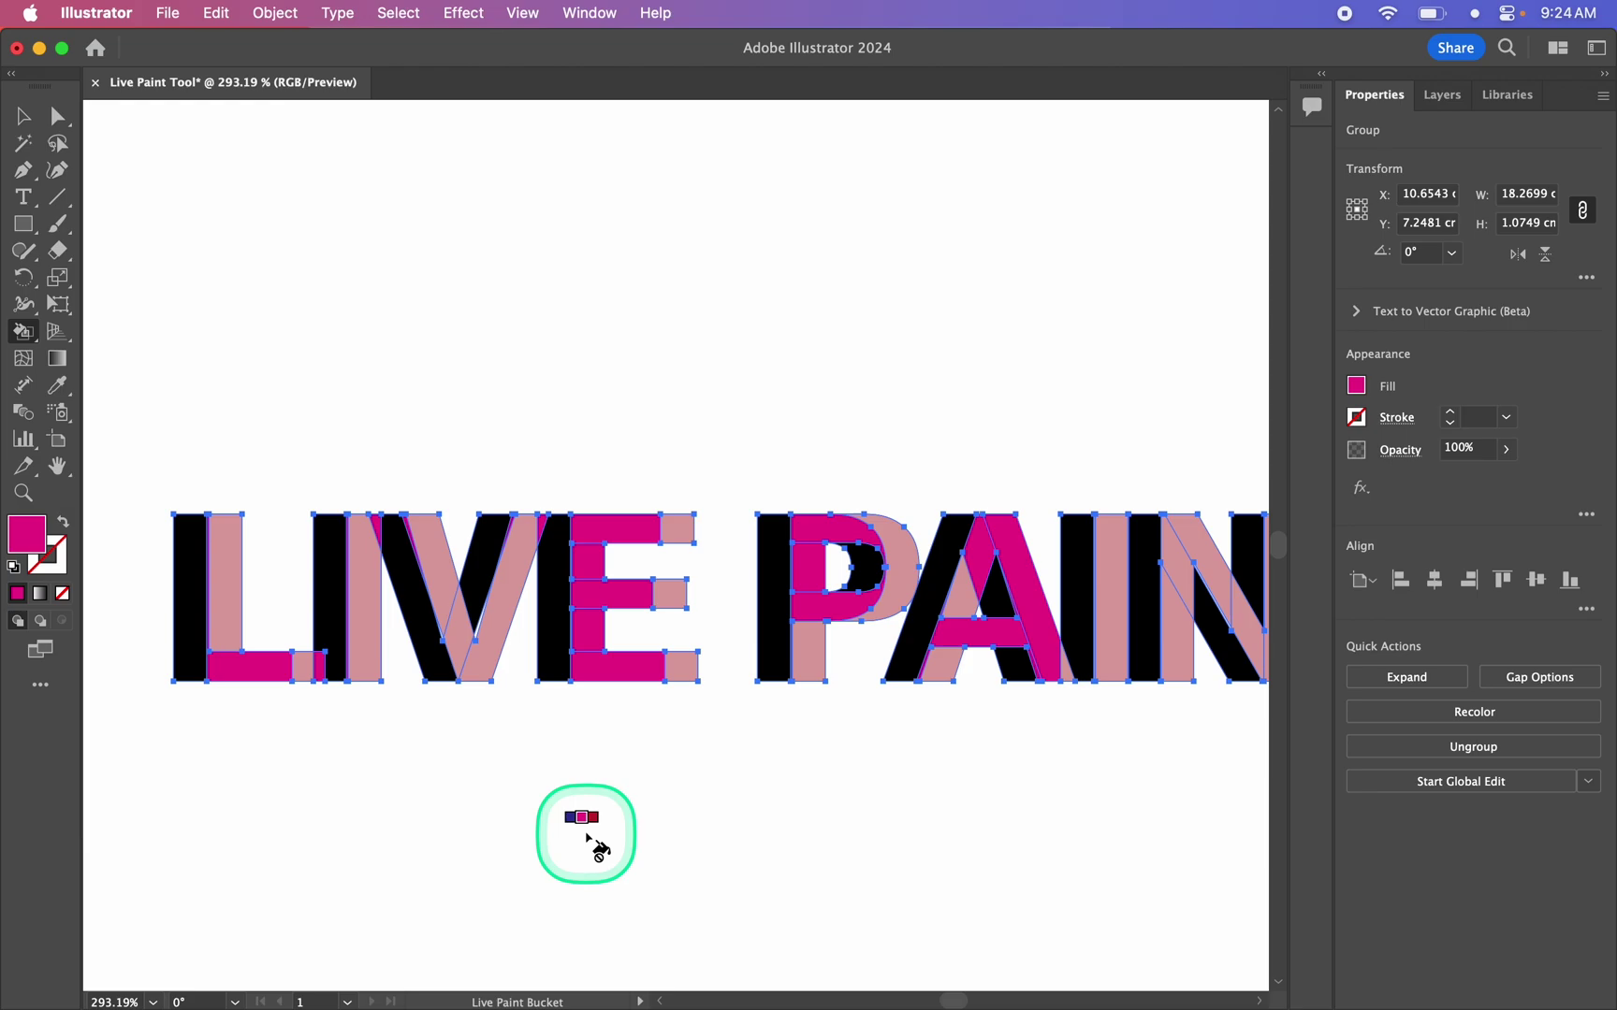
key(v)
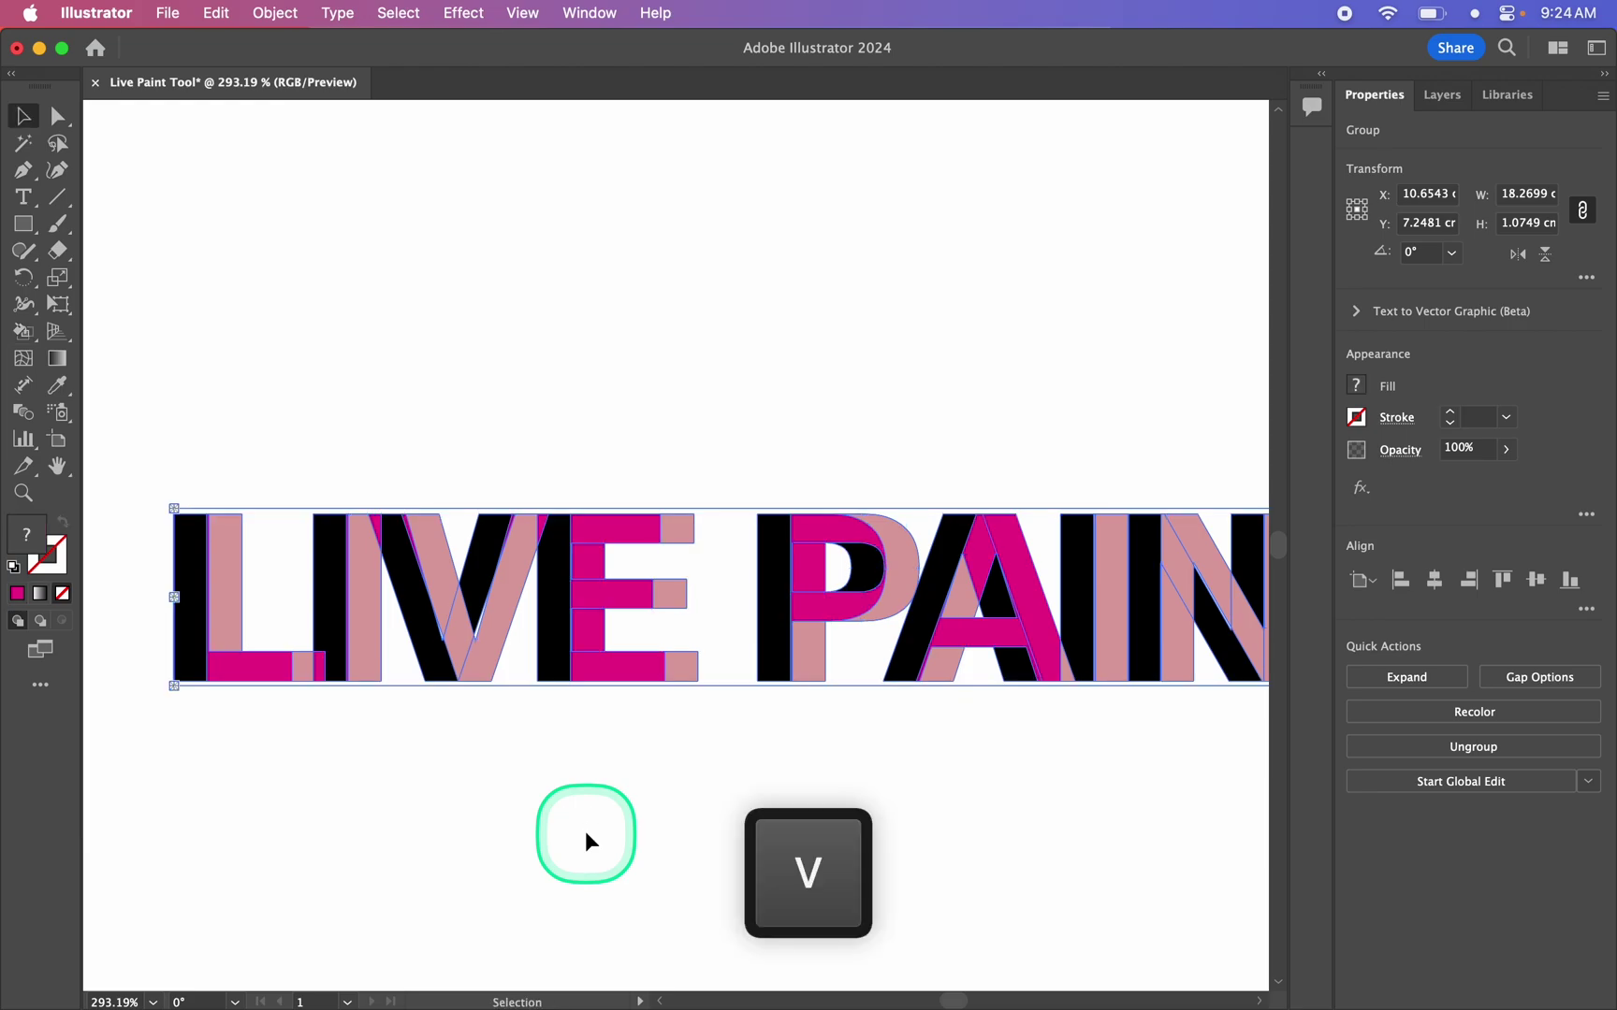
click(624, 783)
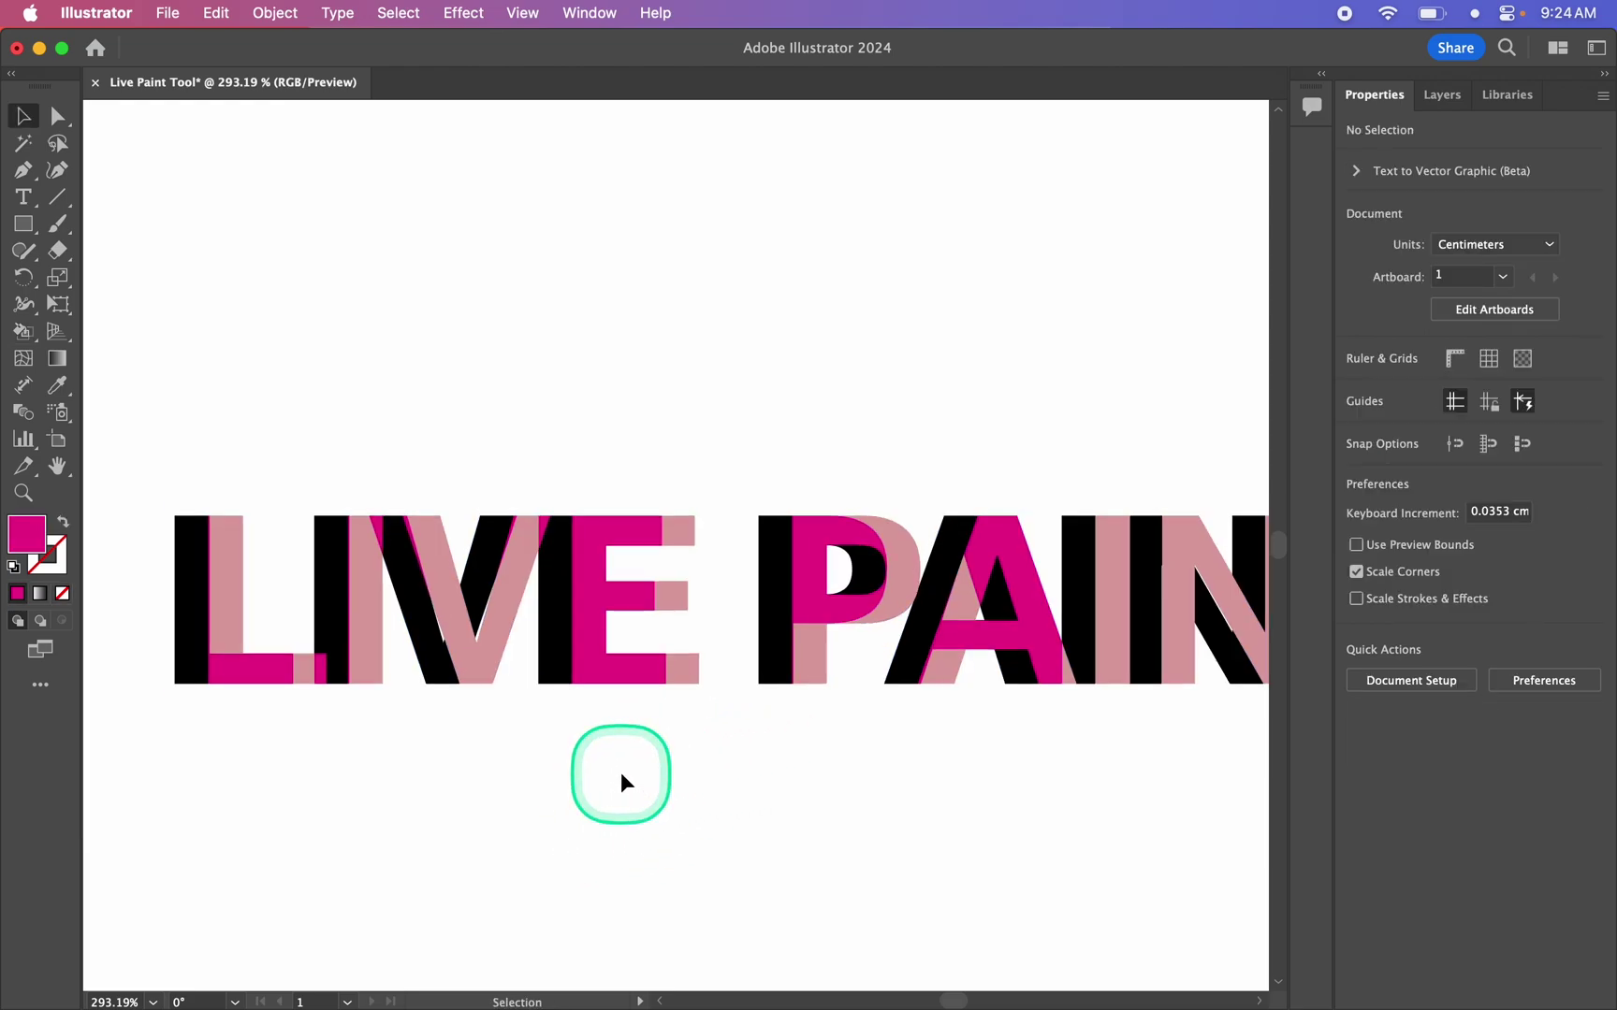
scroll(535, 889, up, 1)
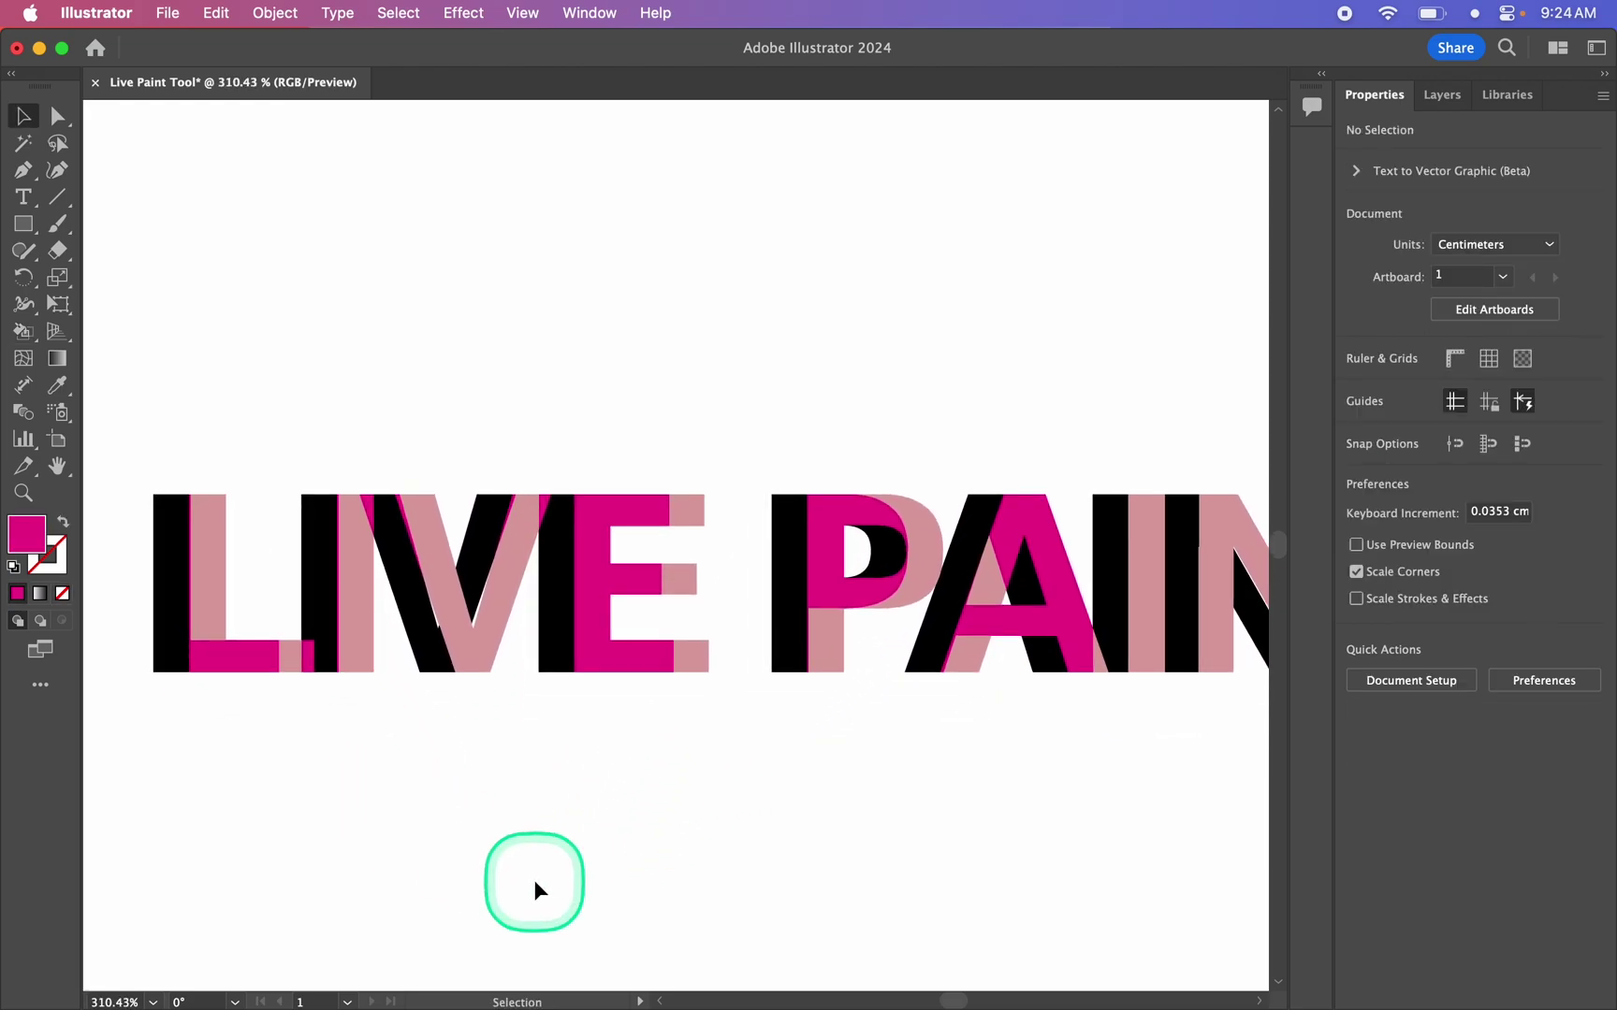
scroll(515, 795, left, 1)
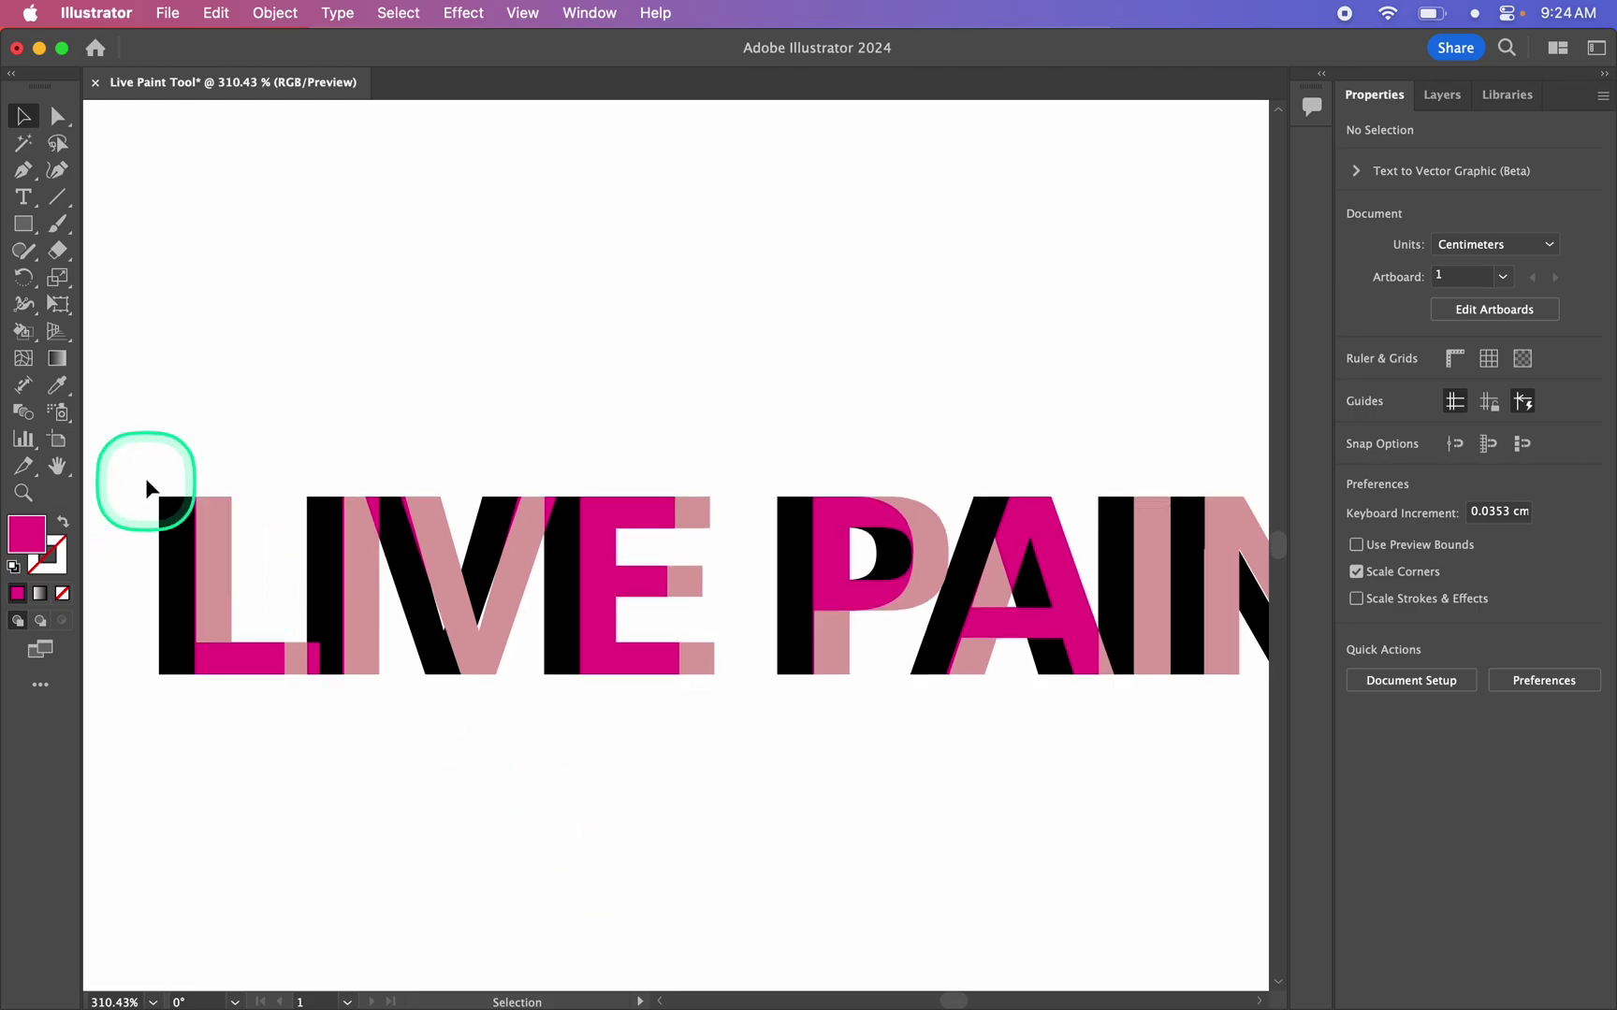
scroll(137, 475, down, 2)
click(191, 523)
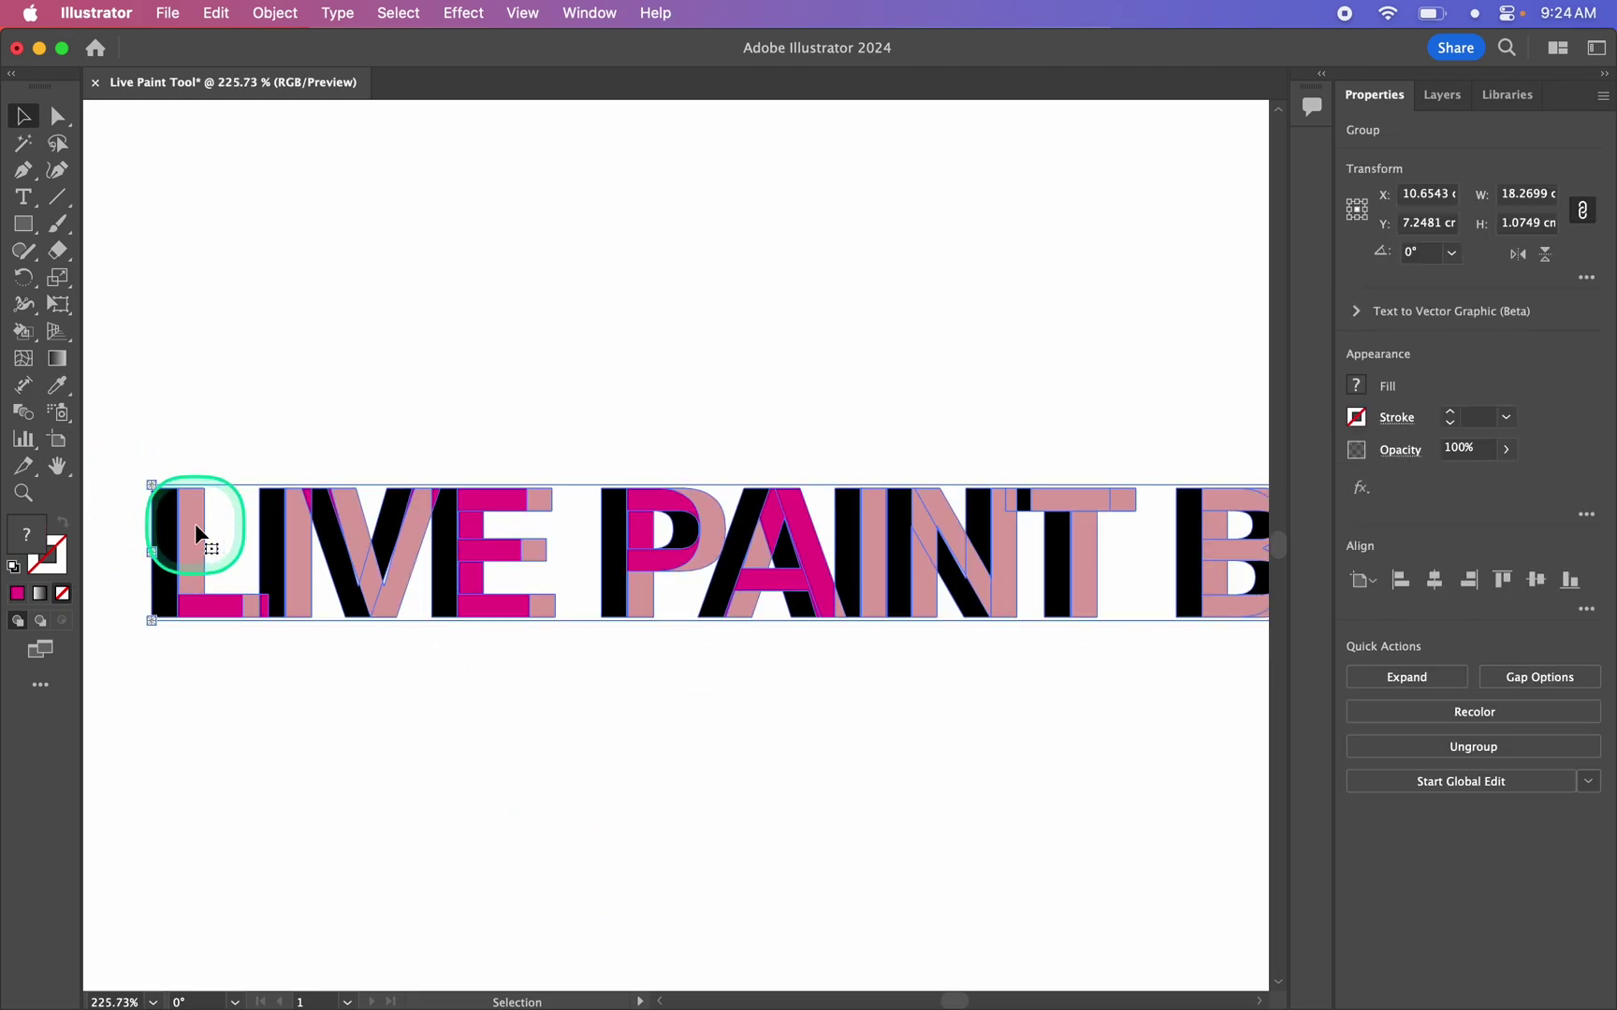
key(fn)
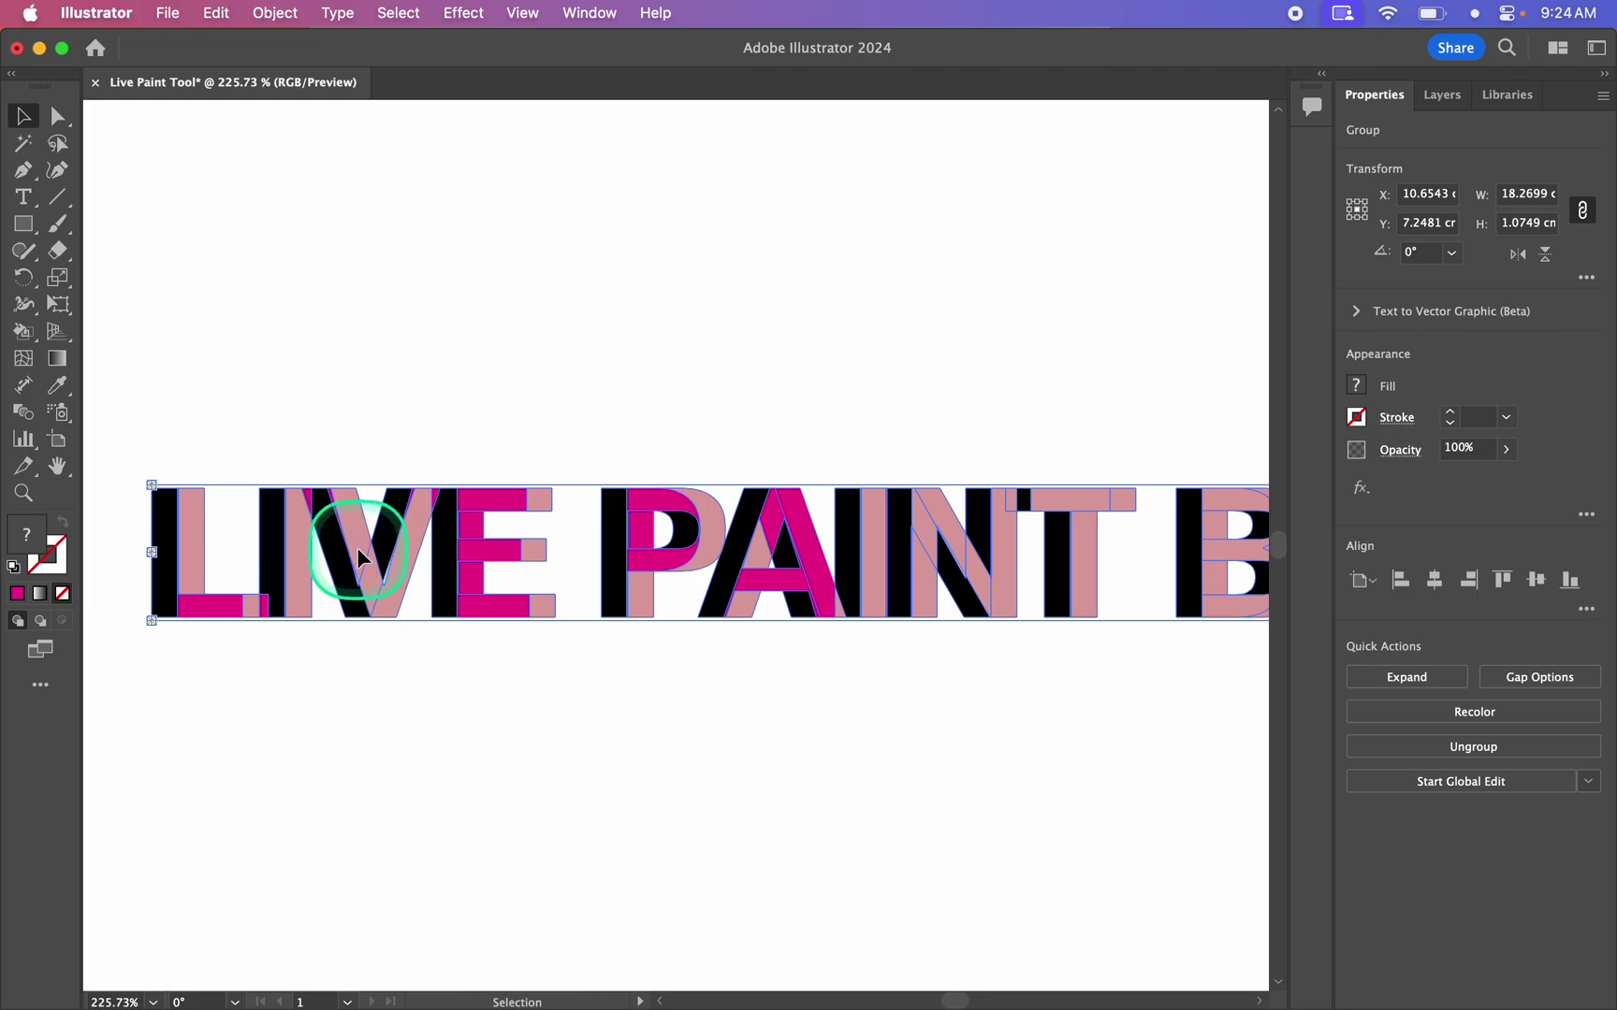
mouse_move(356, 548)
mouse_down()
mouse_move(417, 636)
mouse_move(380, 538)
mouse_up()
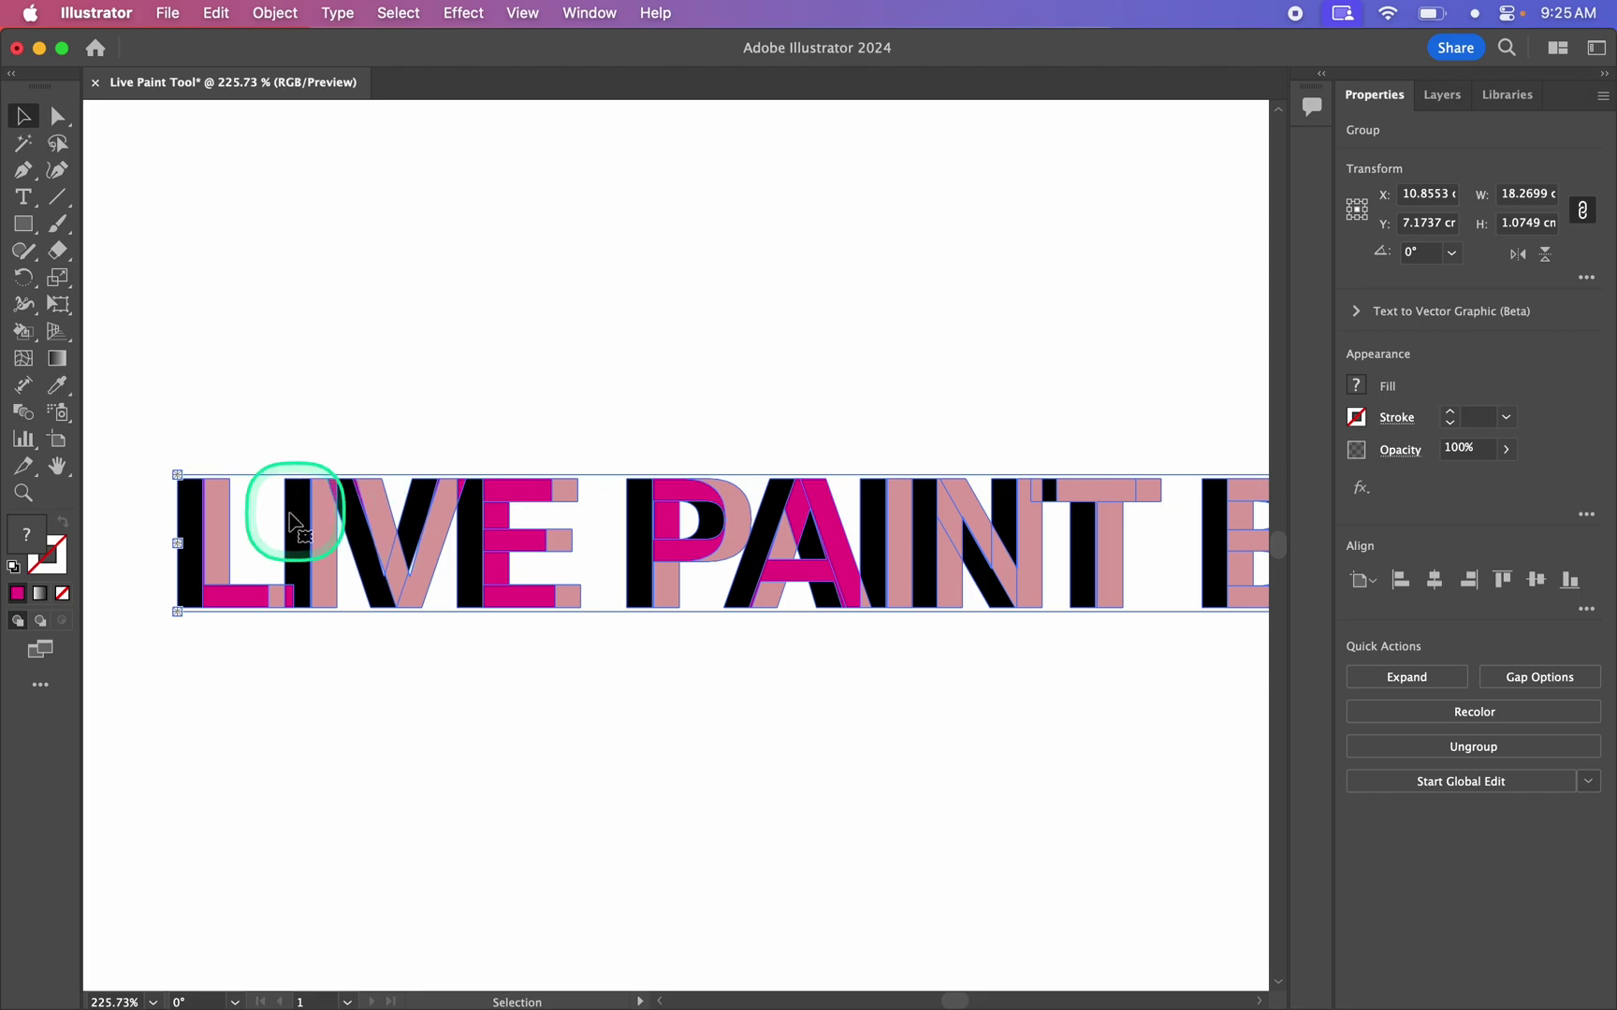
double_click(216, 509)
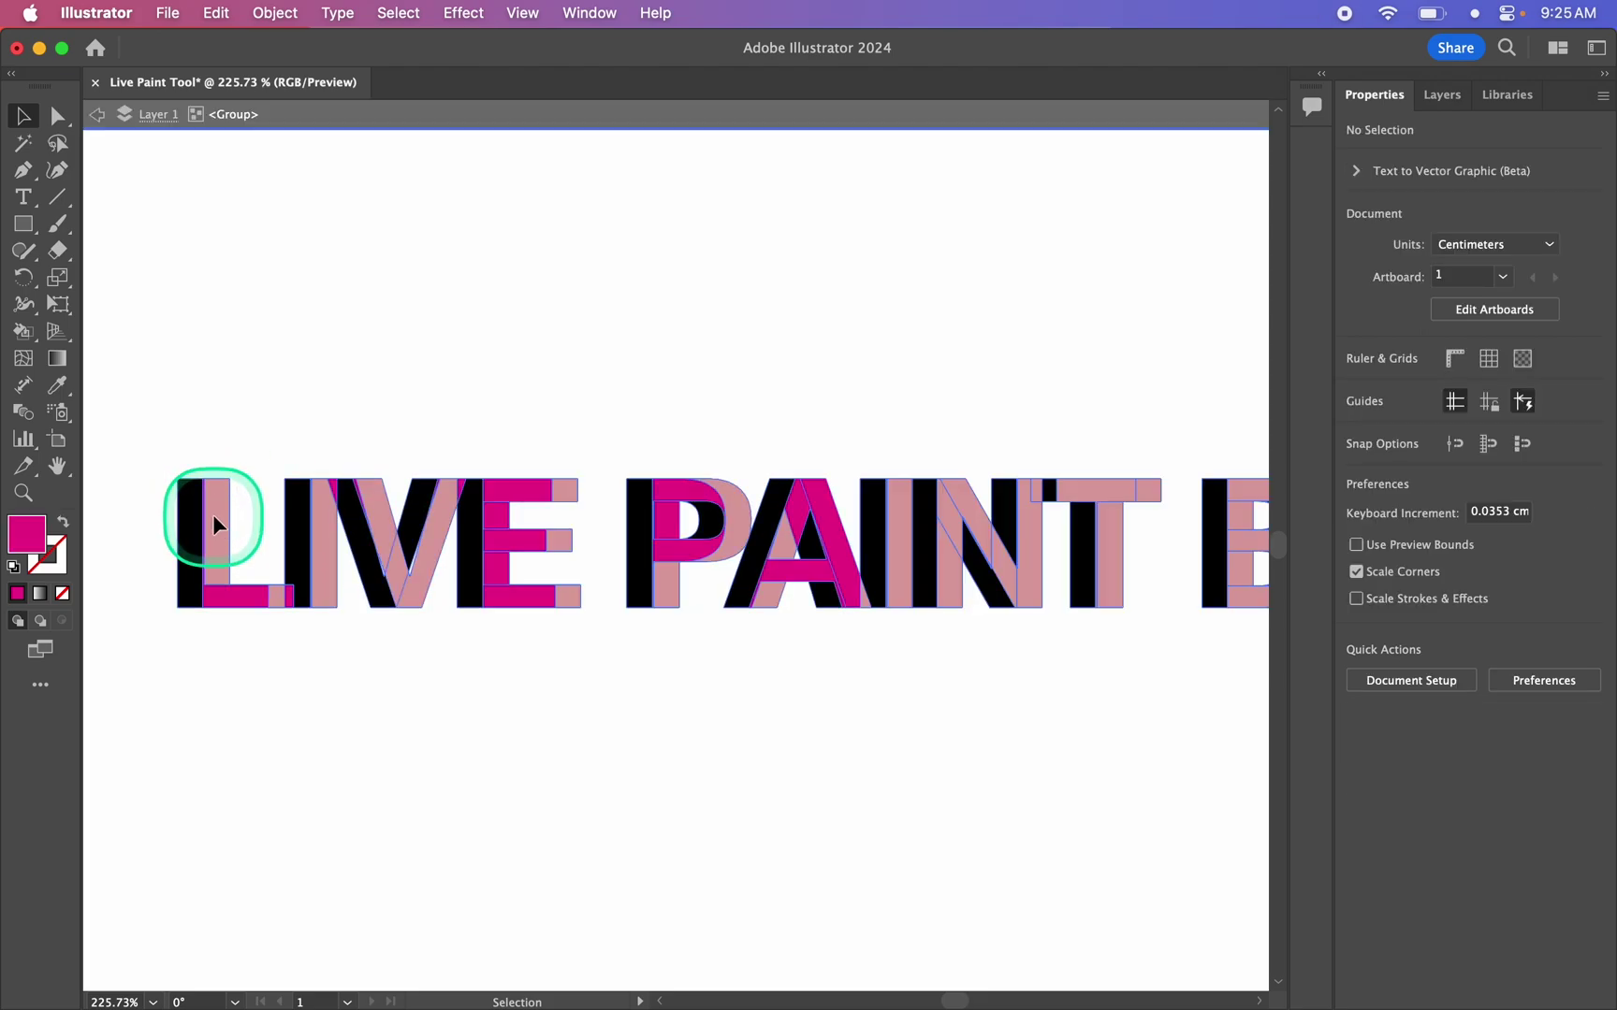
double_click(214, 513)
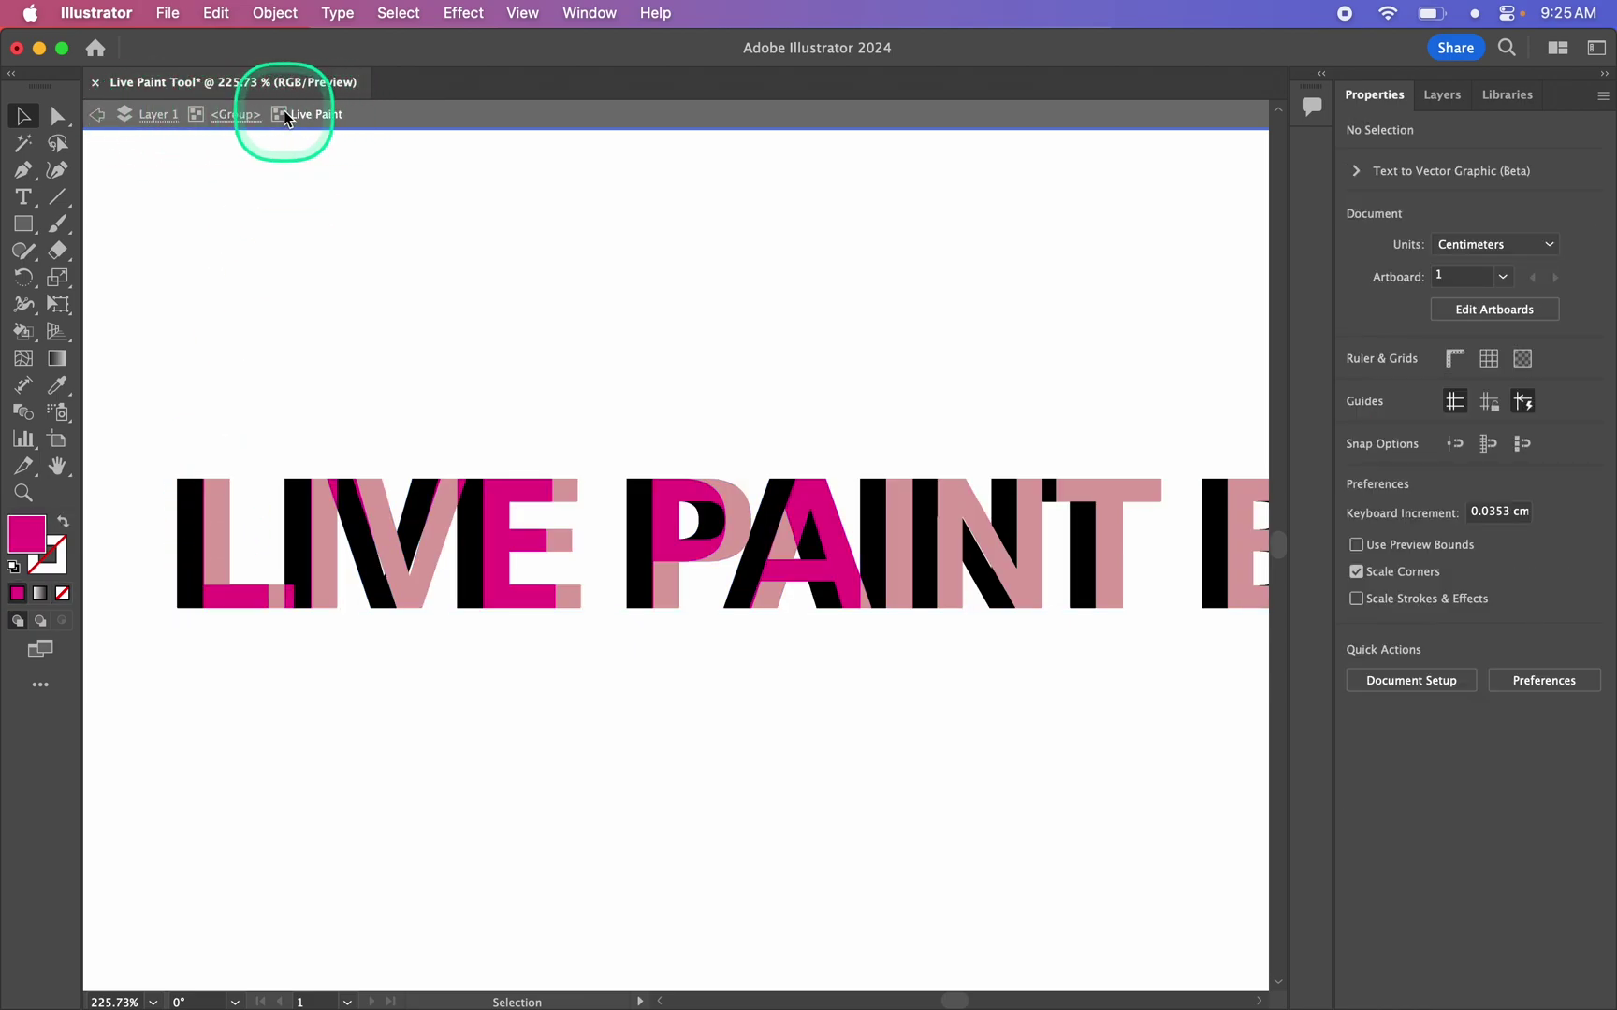
click(216, 572)
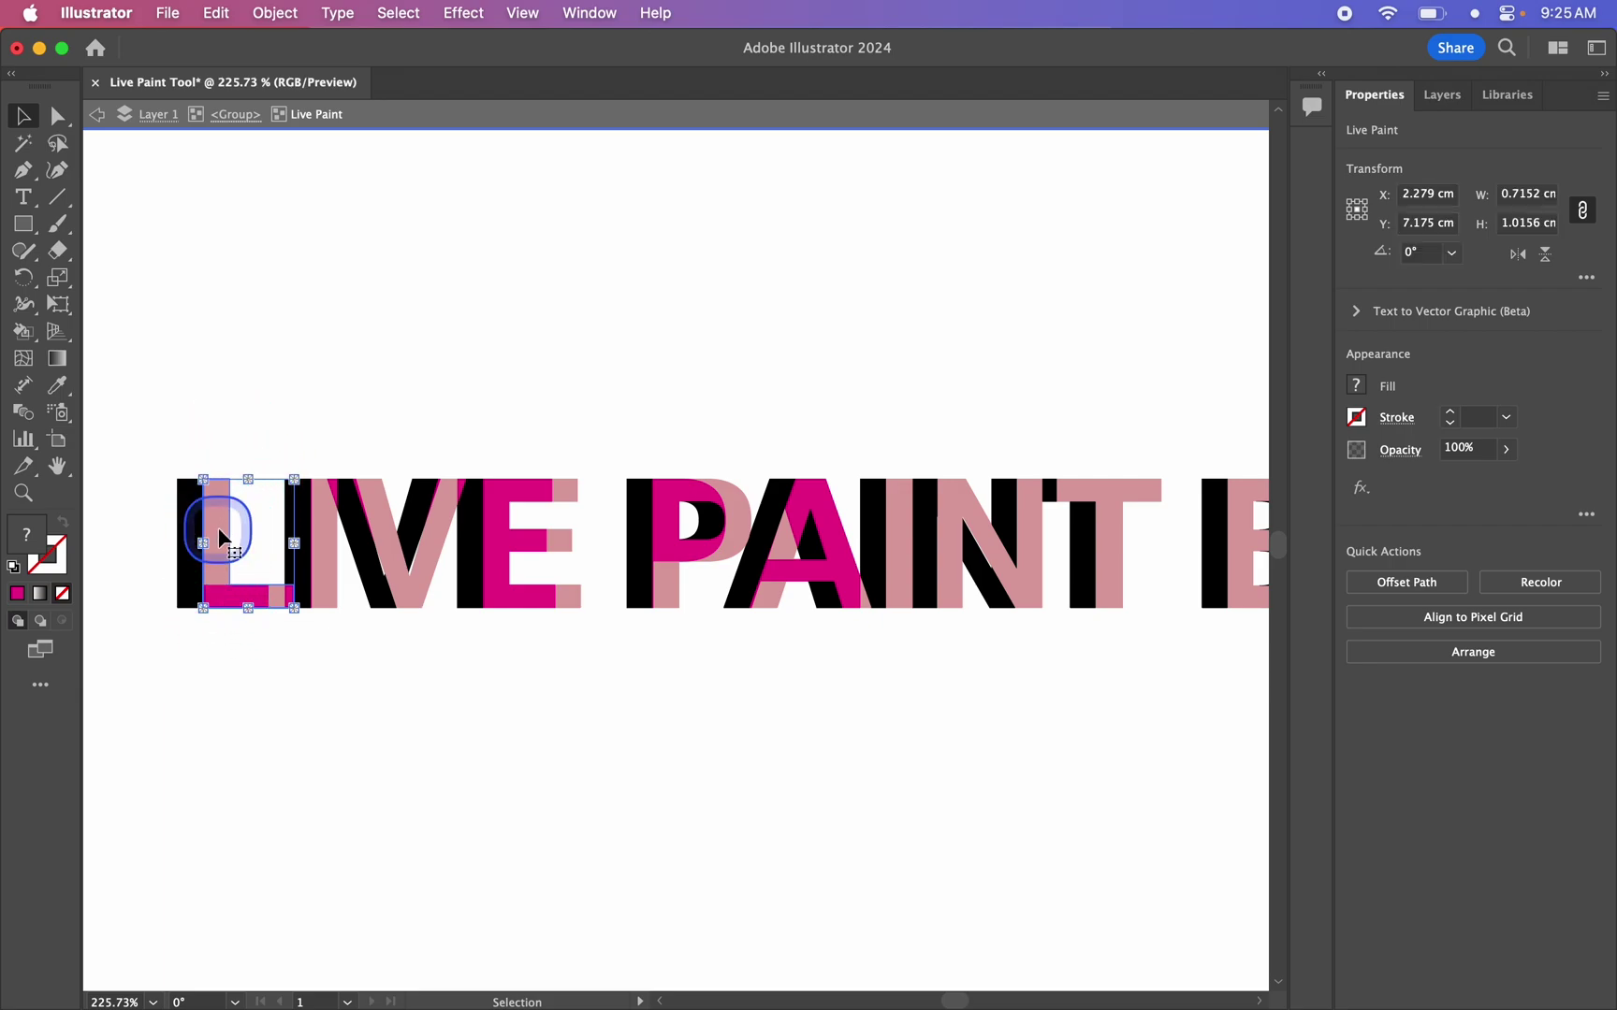
click(238, 667)
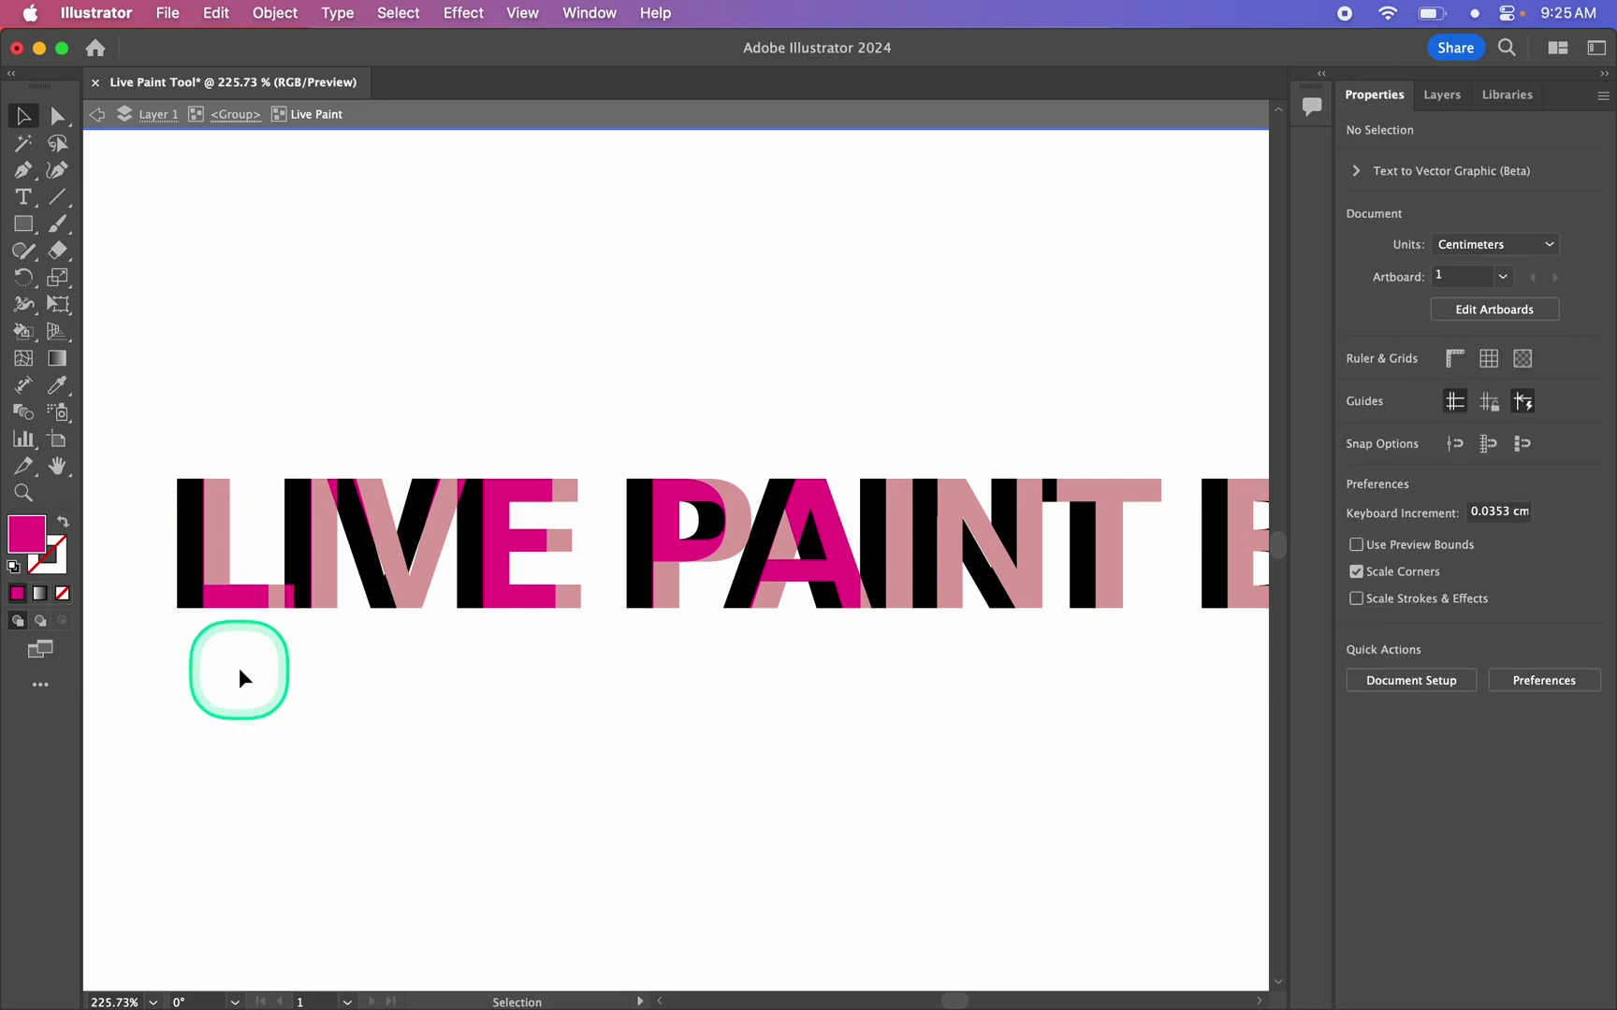
click(187, 548)
click(230, 682)
click(230, 681)
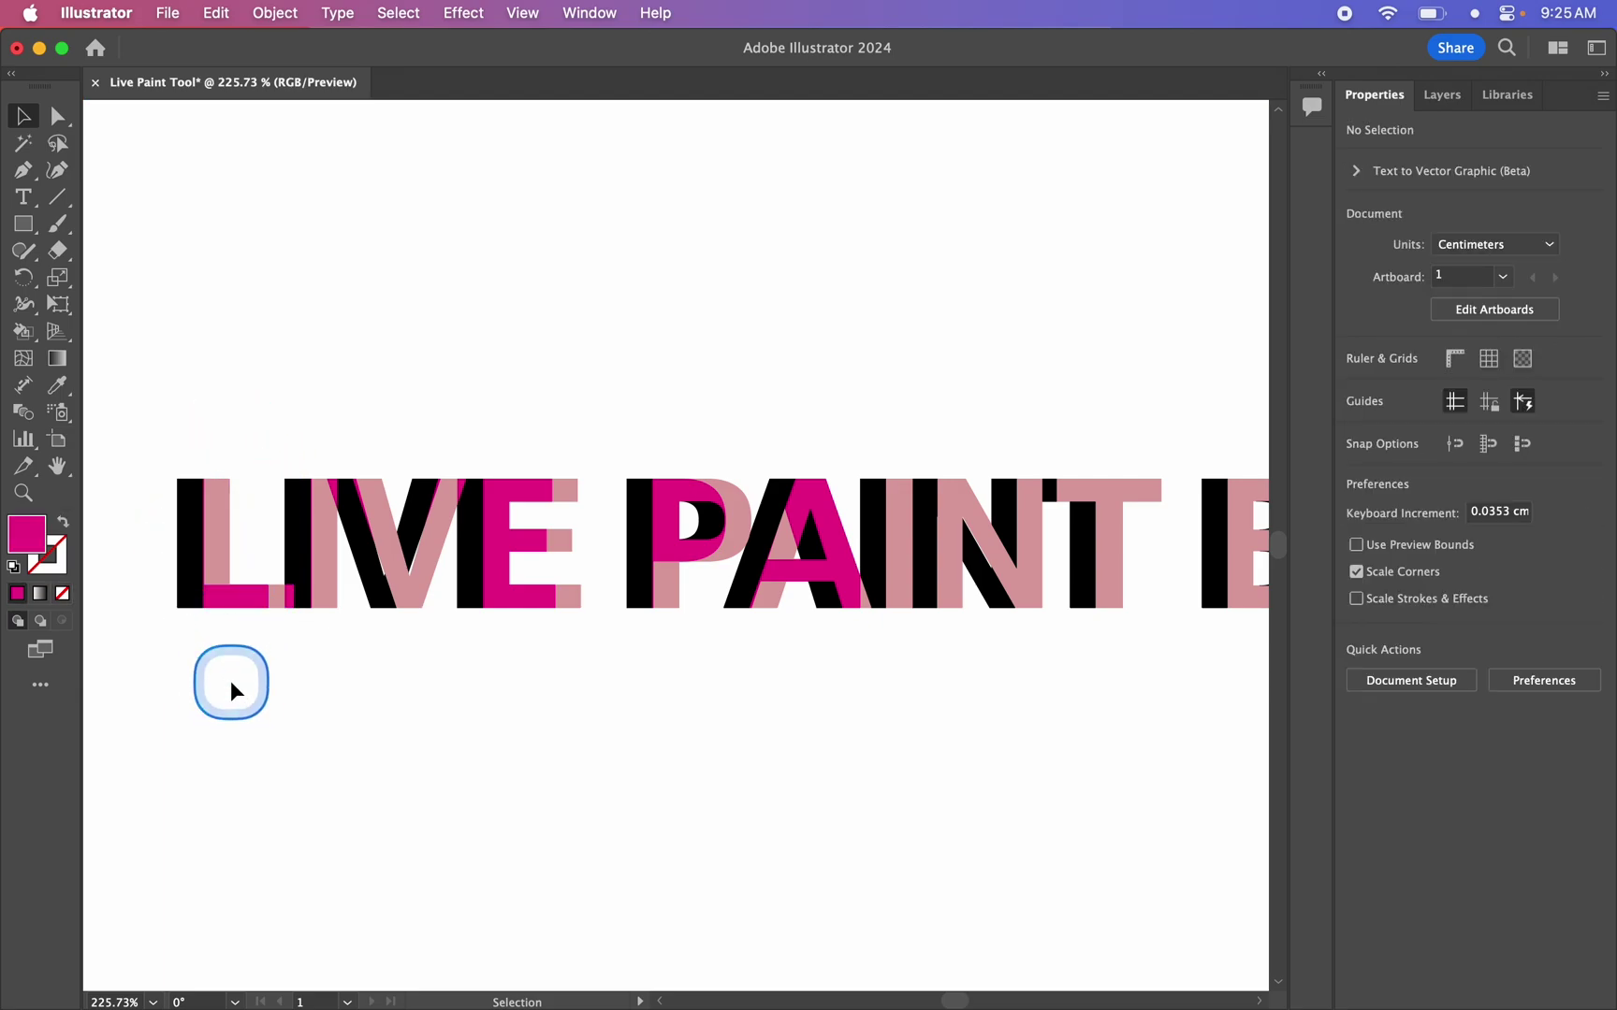
click(194, 507)
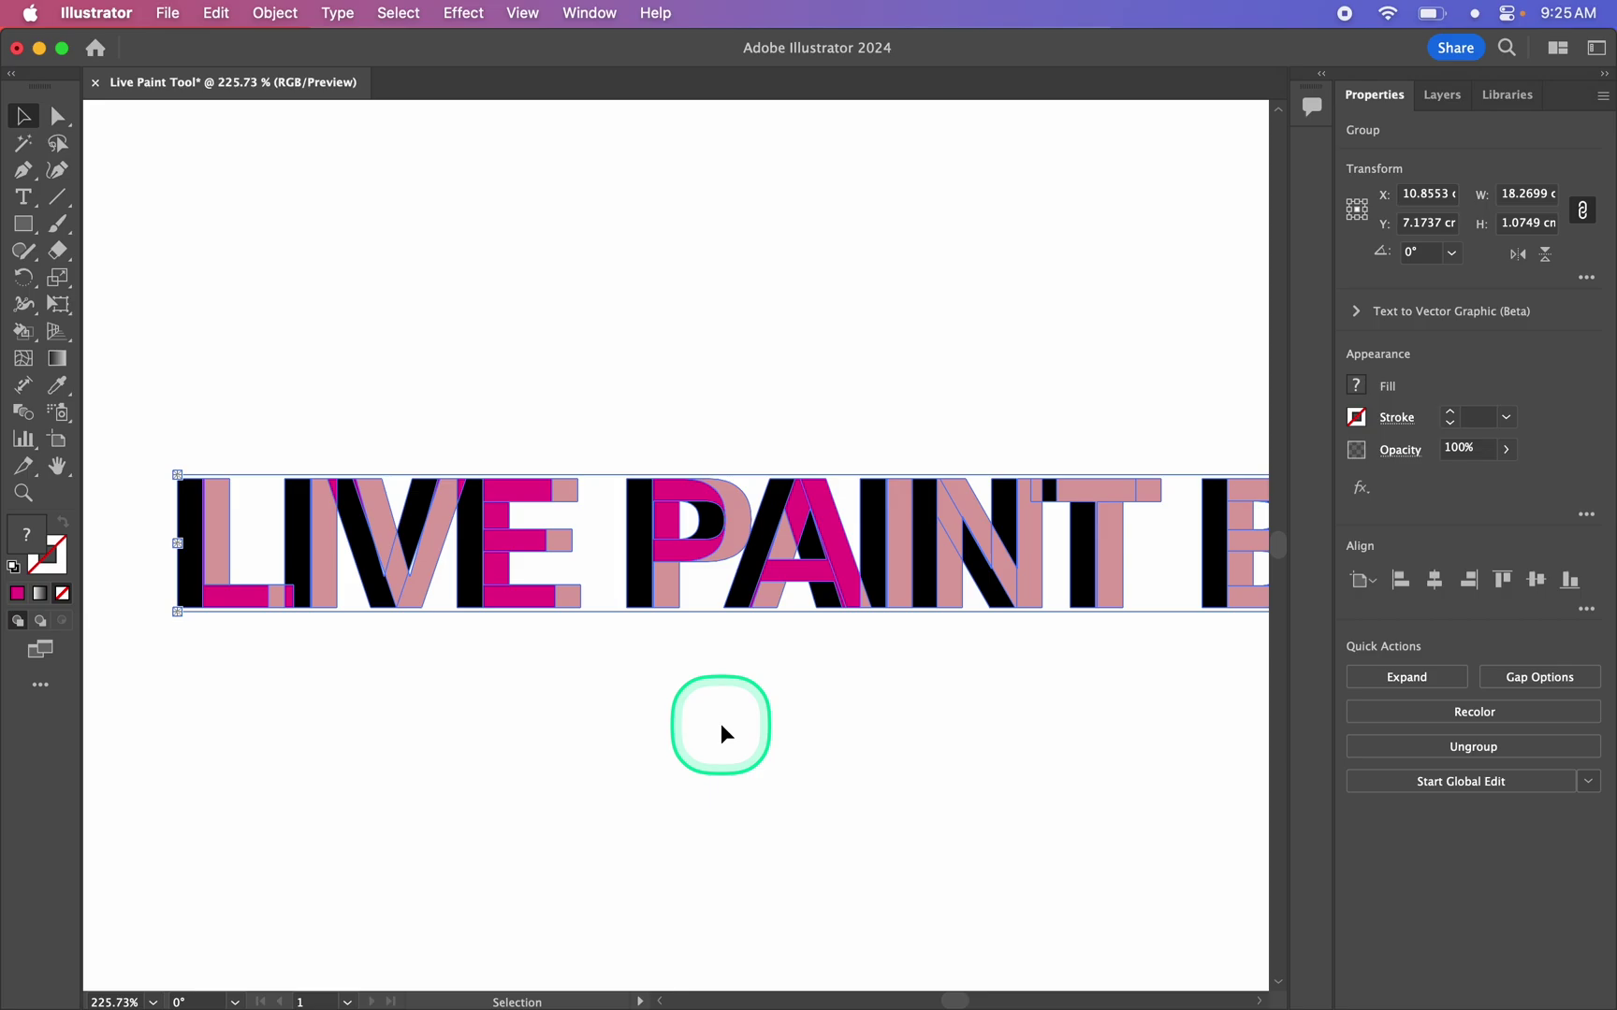
Step: Expand the Live Paint lettering into ordinary paths from Quick Actions
click(589, 13)
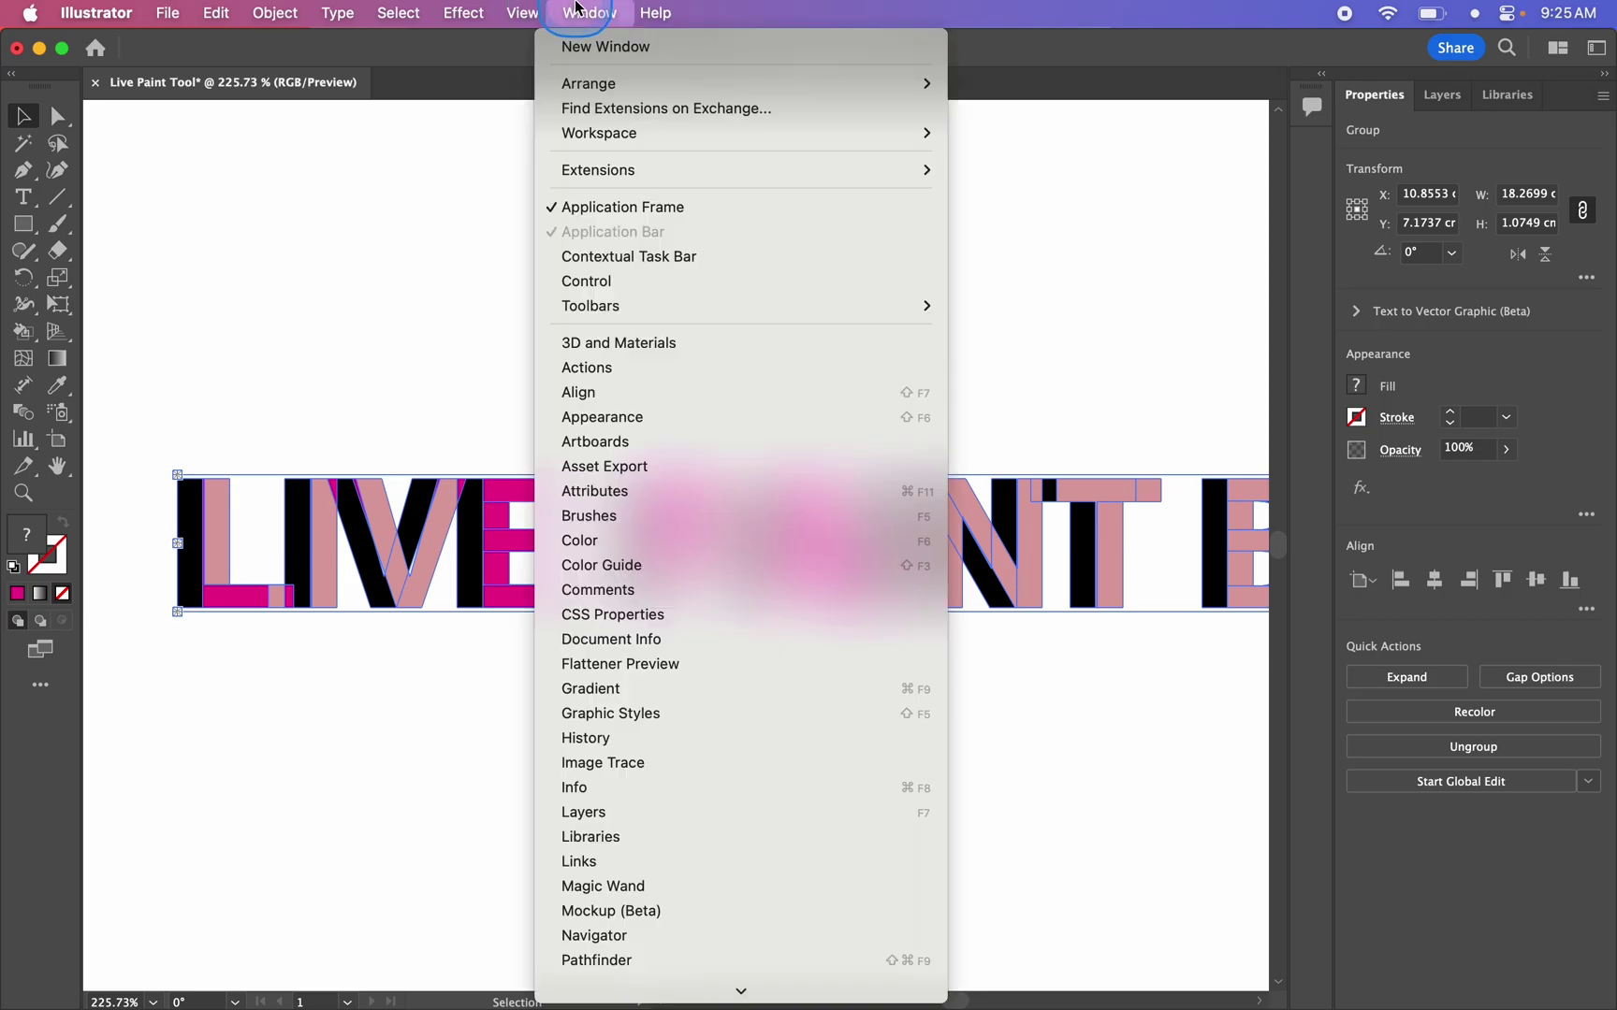
scroll(739, 978, down, 4)
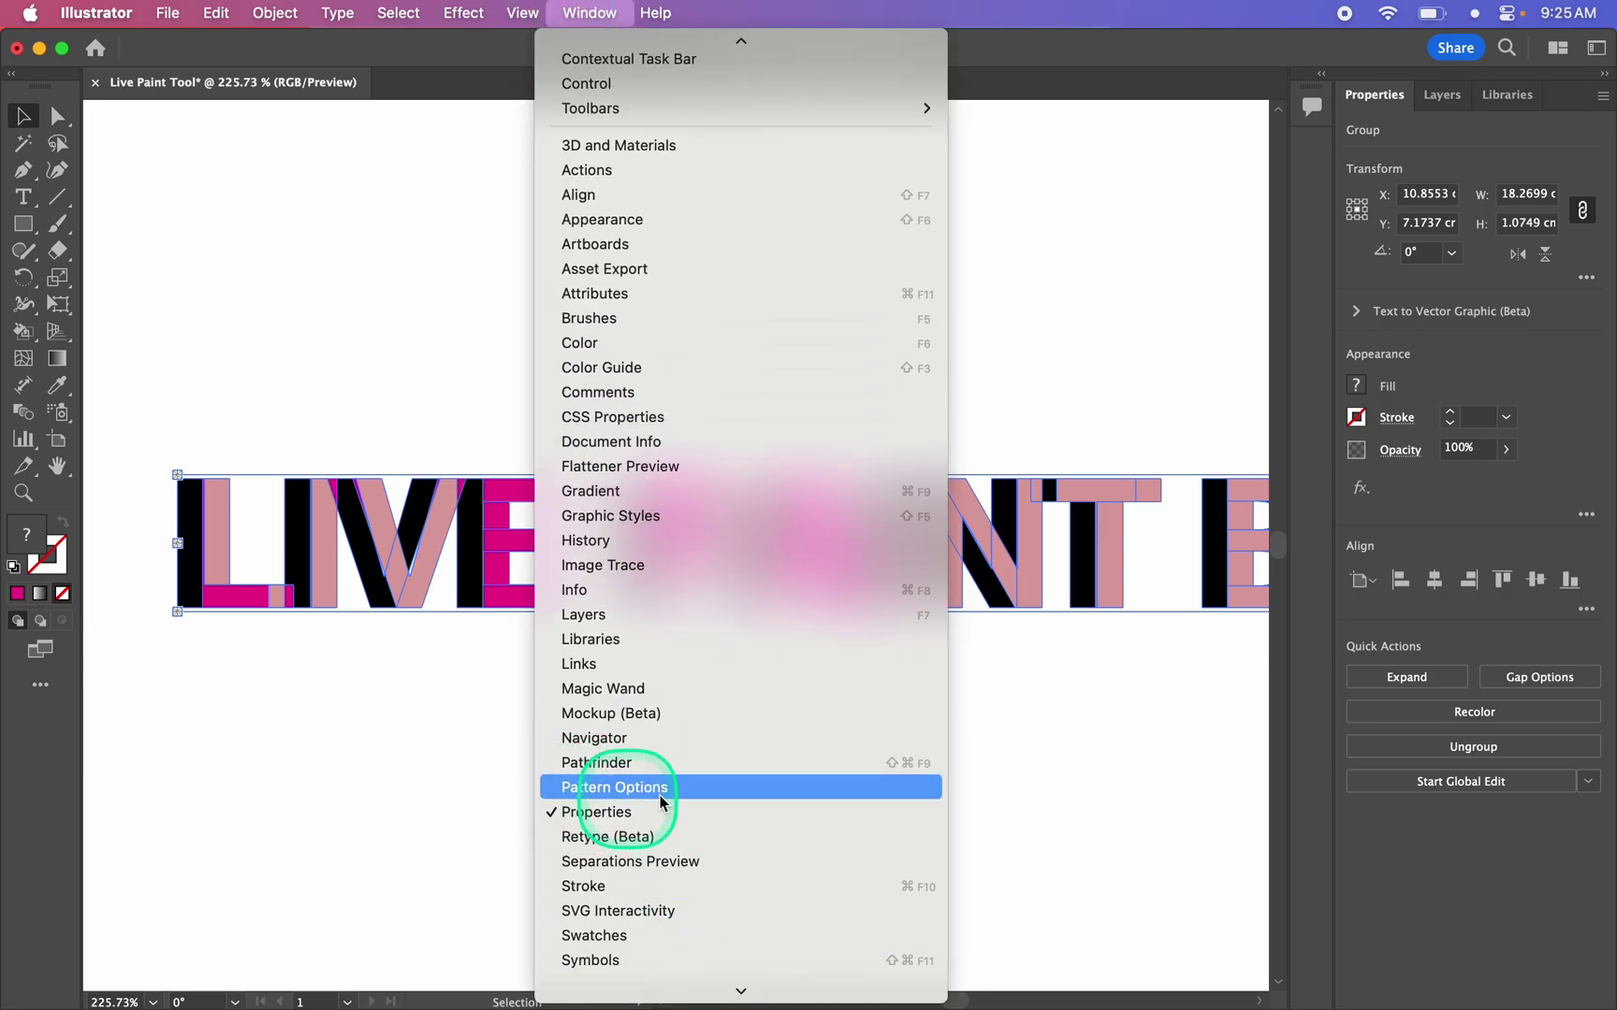
click(589, 13)
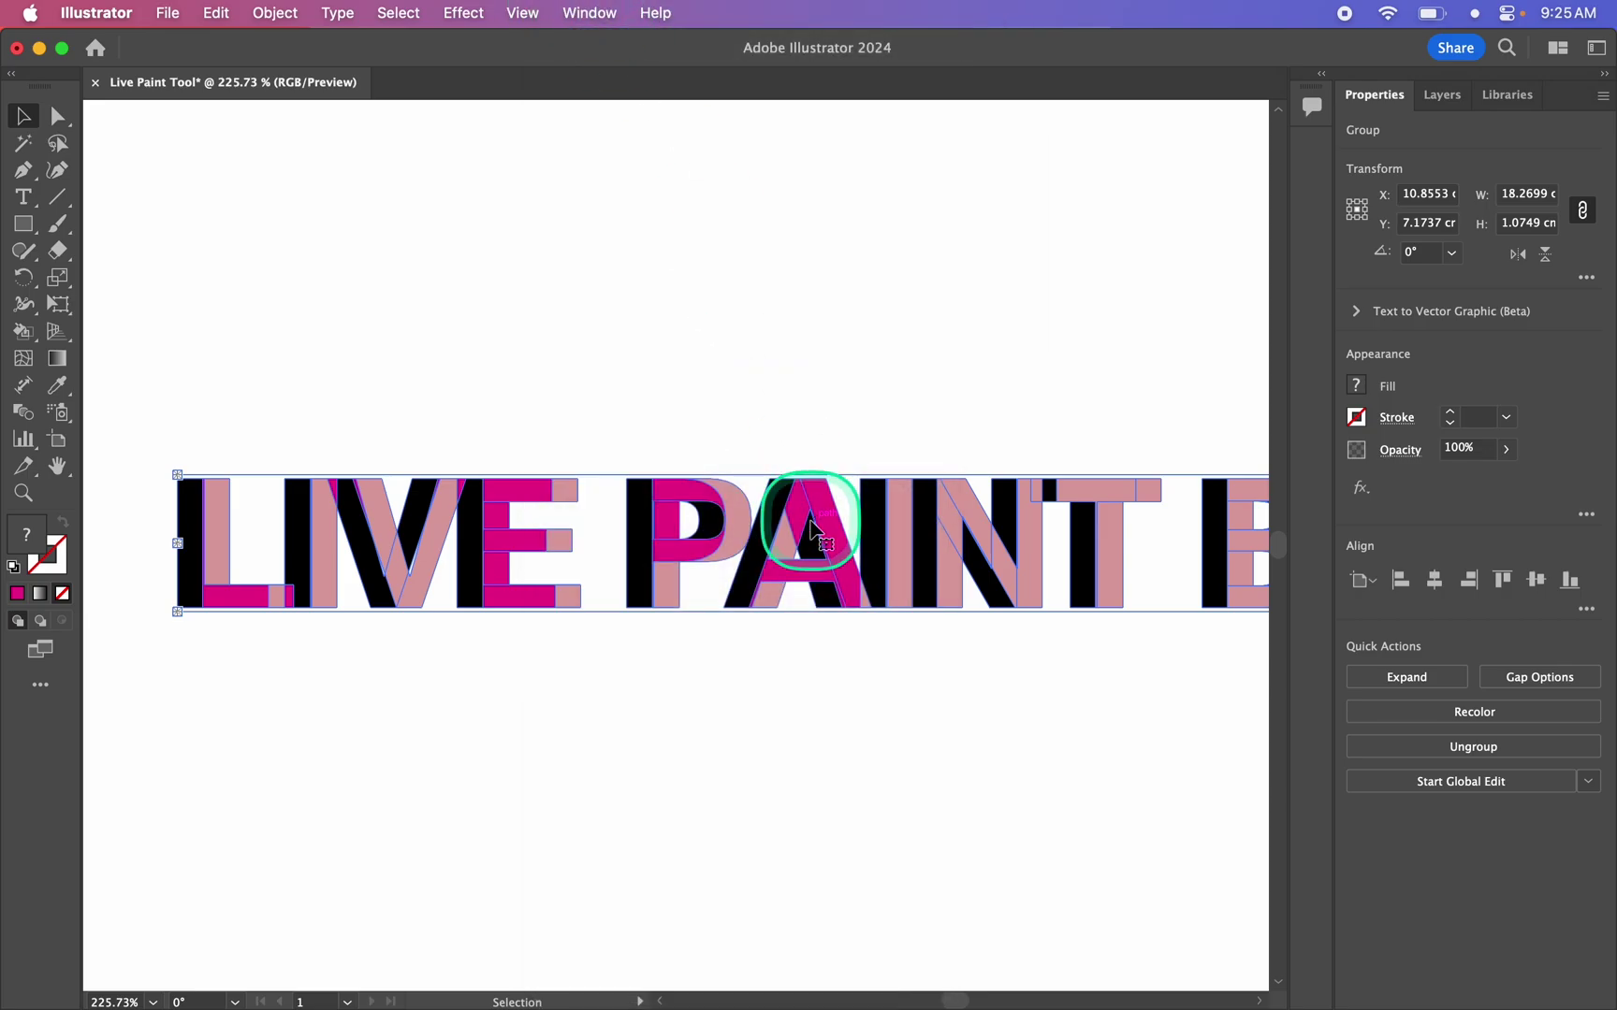
click(1416, 689)
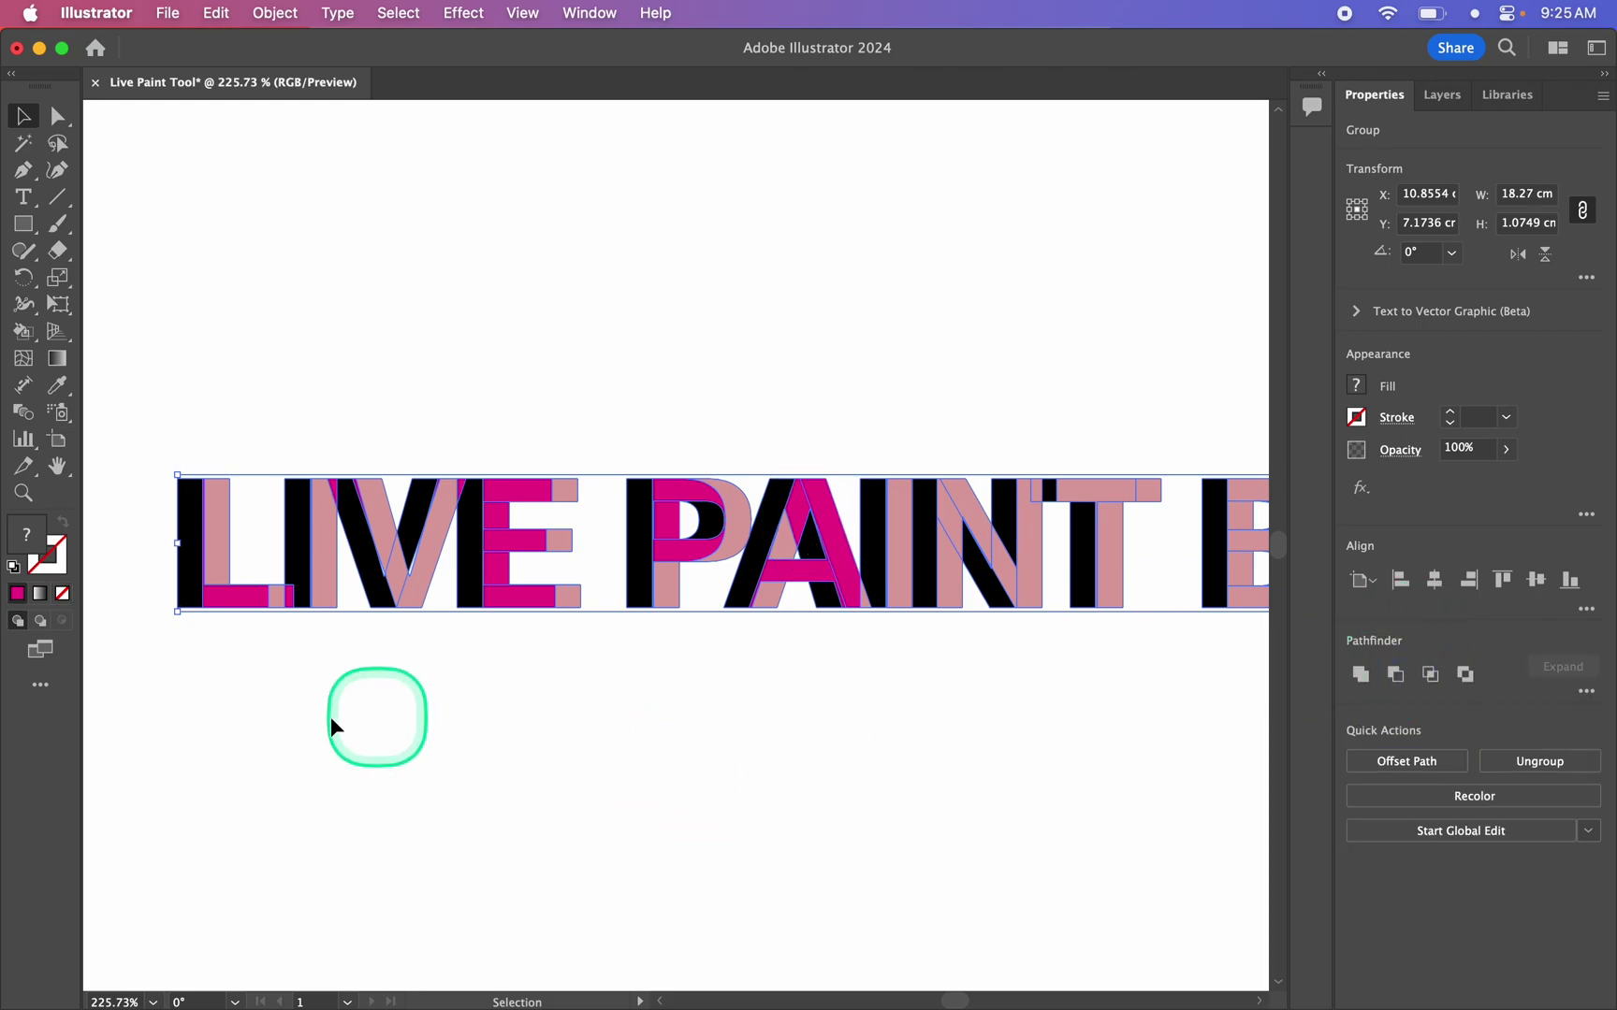
Step: Deselect and reselect the expanded lettering group on the canvas
click(248, 663)
click(225, 597)
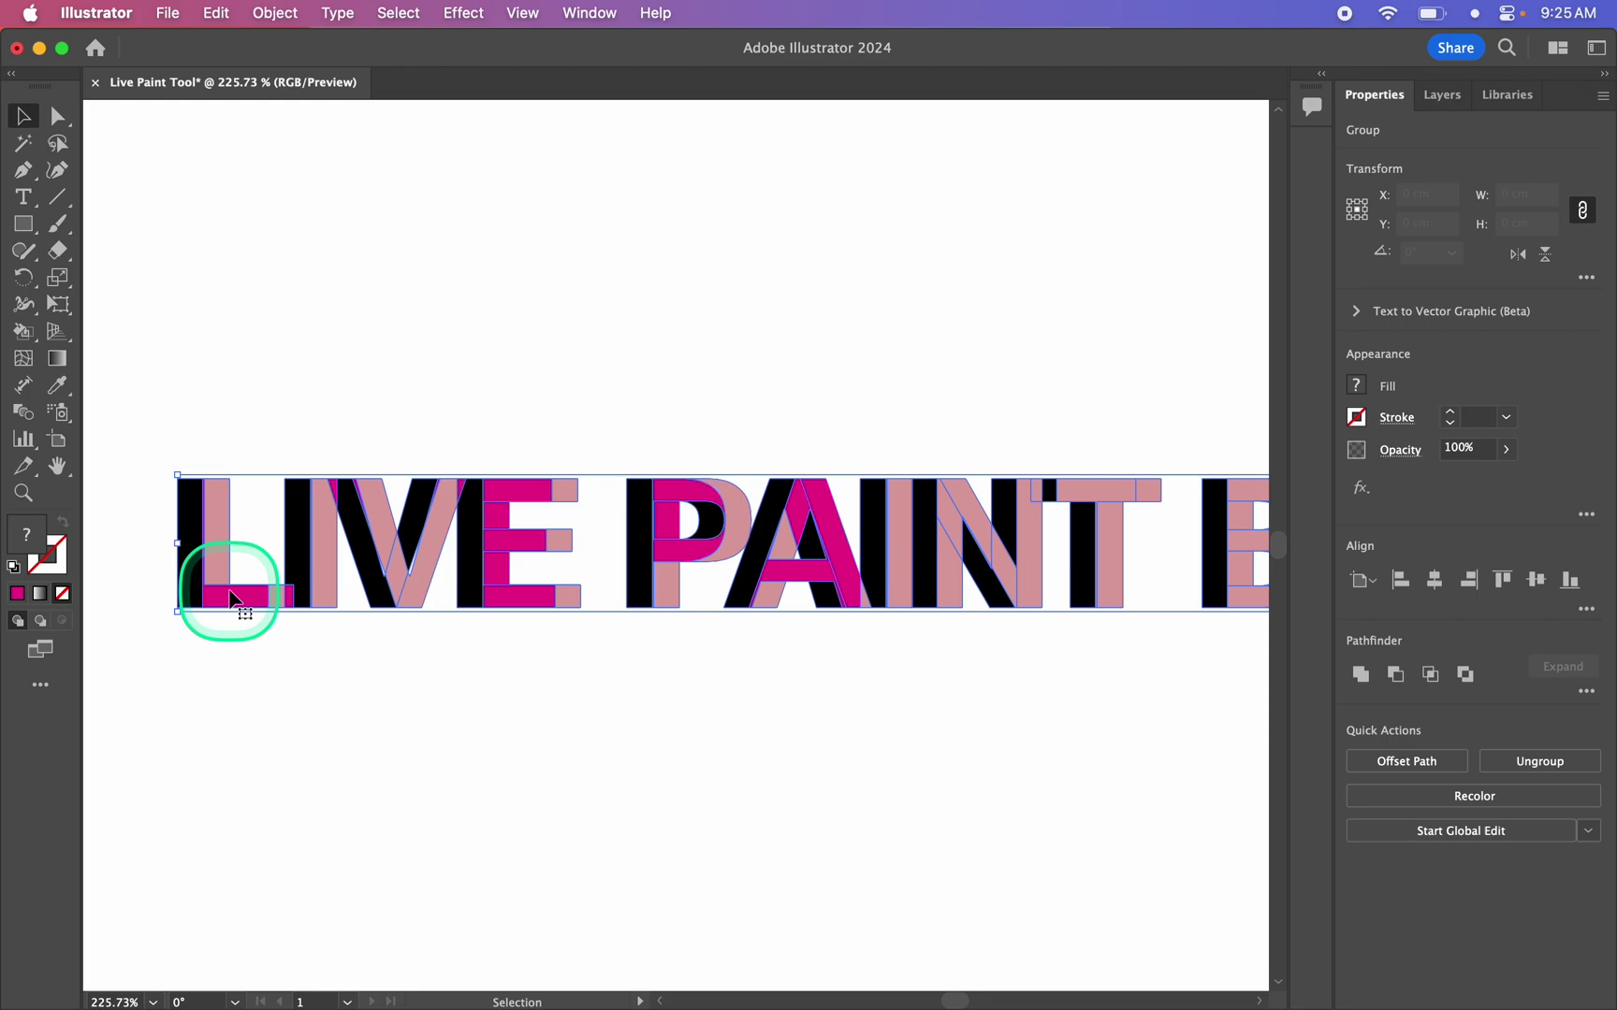
click(183, 588)
click(512, 617)
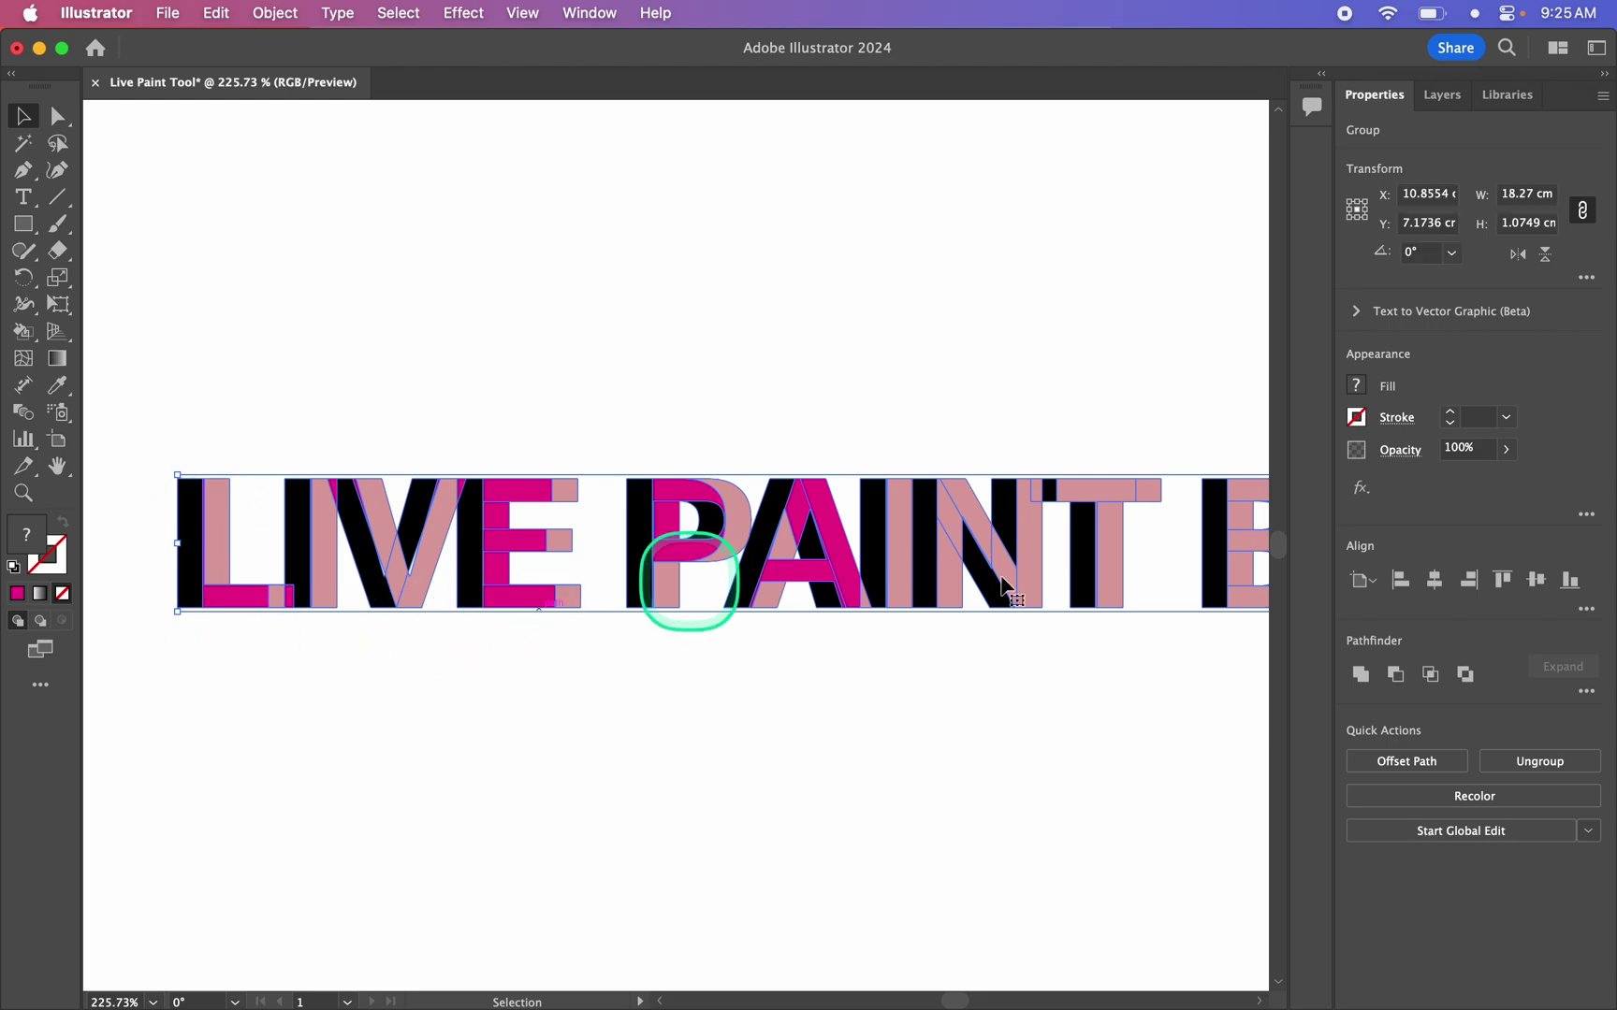
click(1540, 762)
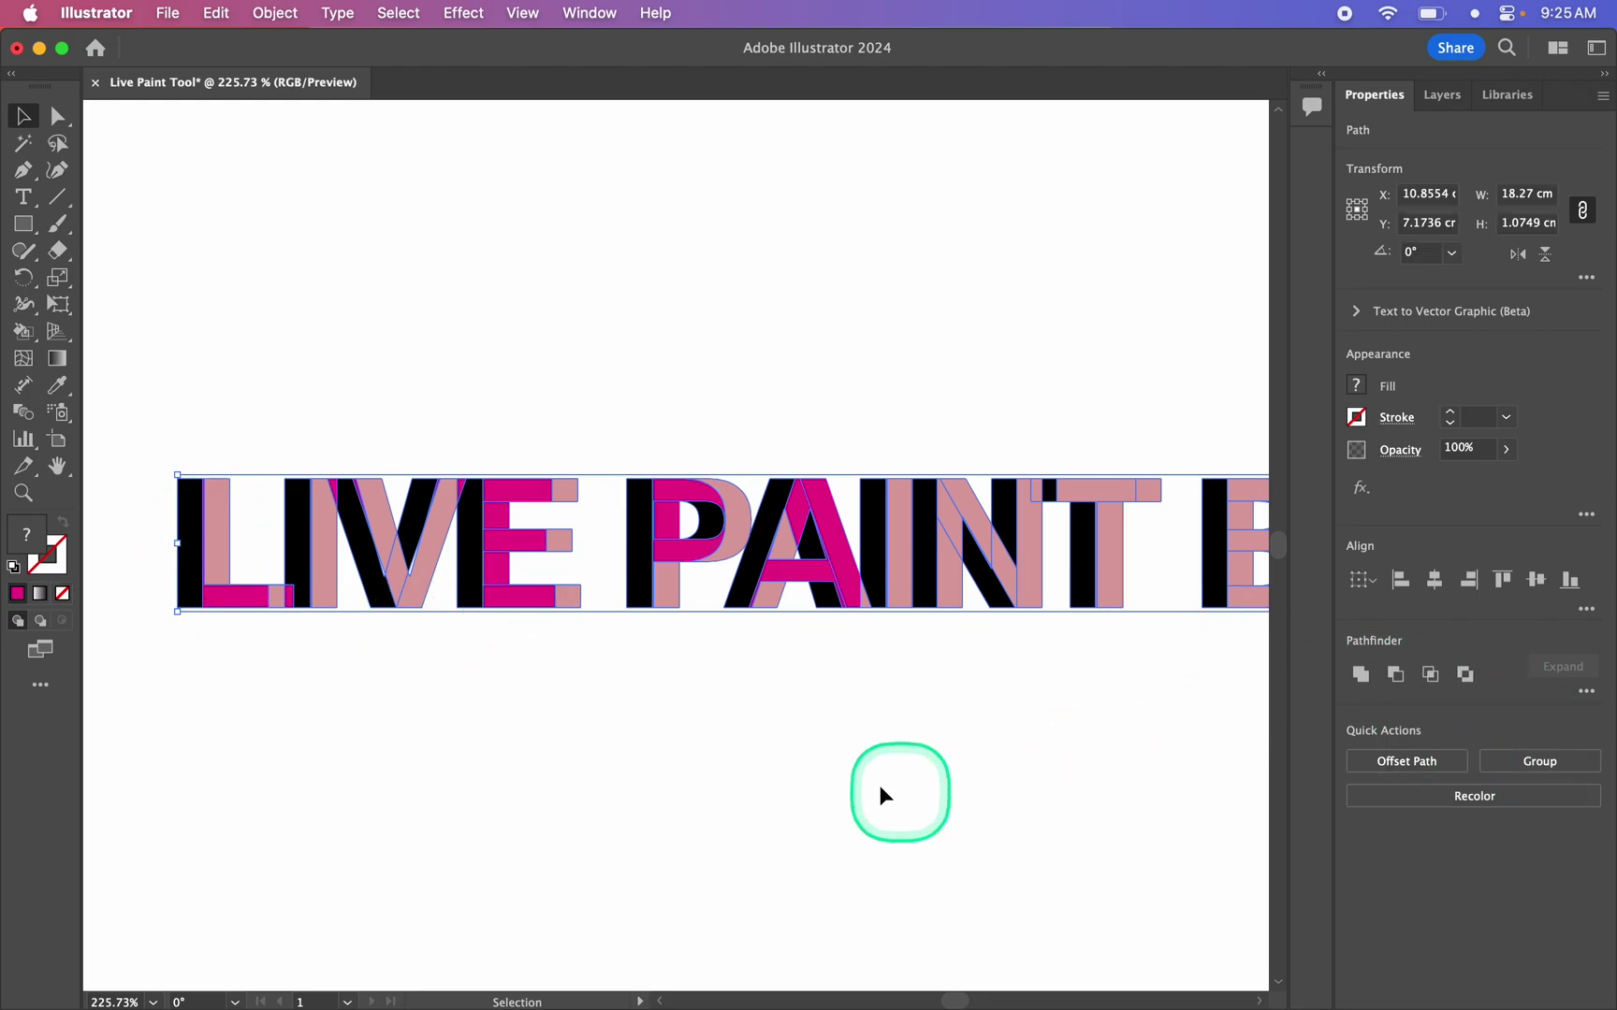
click(884, 795)
drag(245, 600, 270, 718)
key(cmd+z)
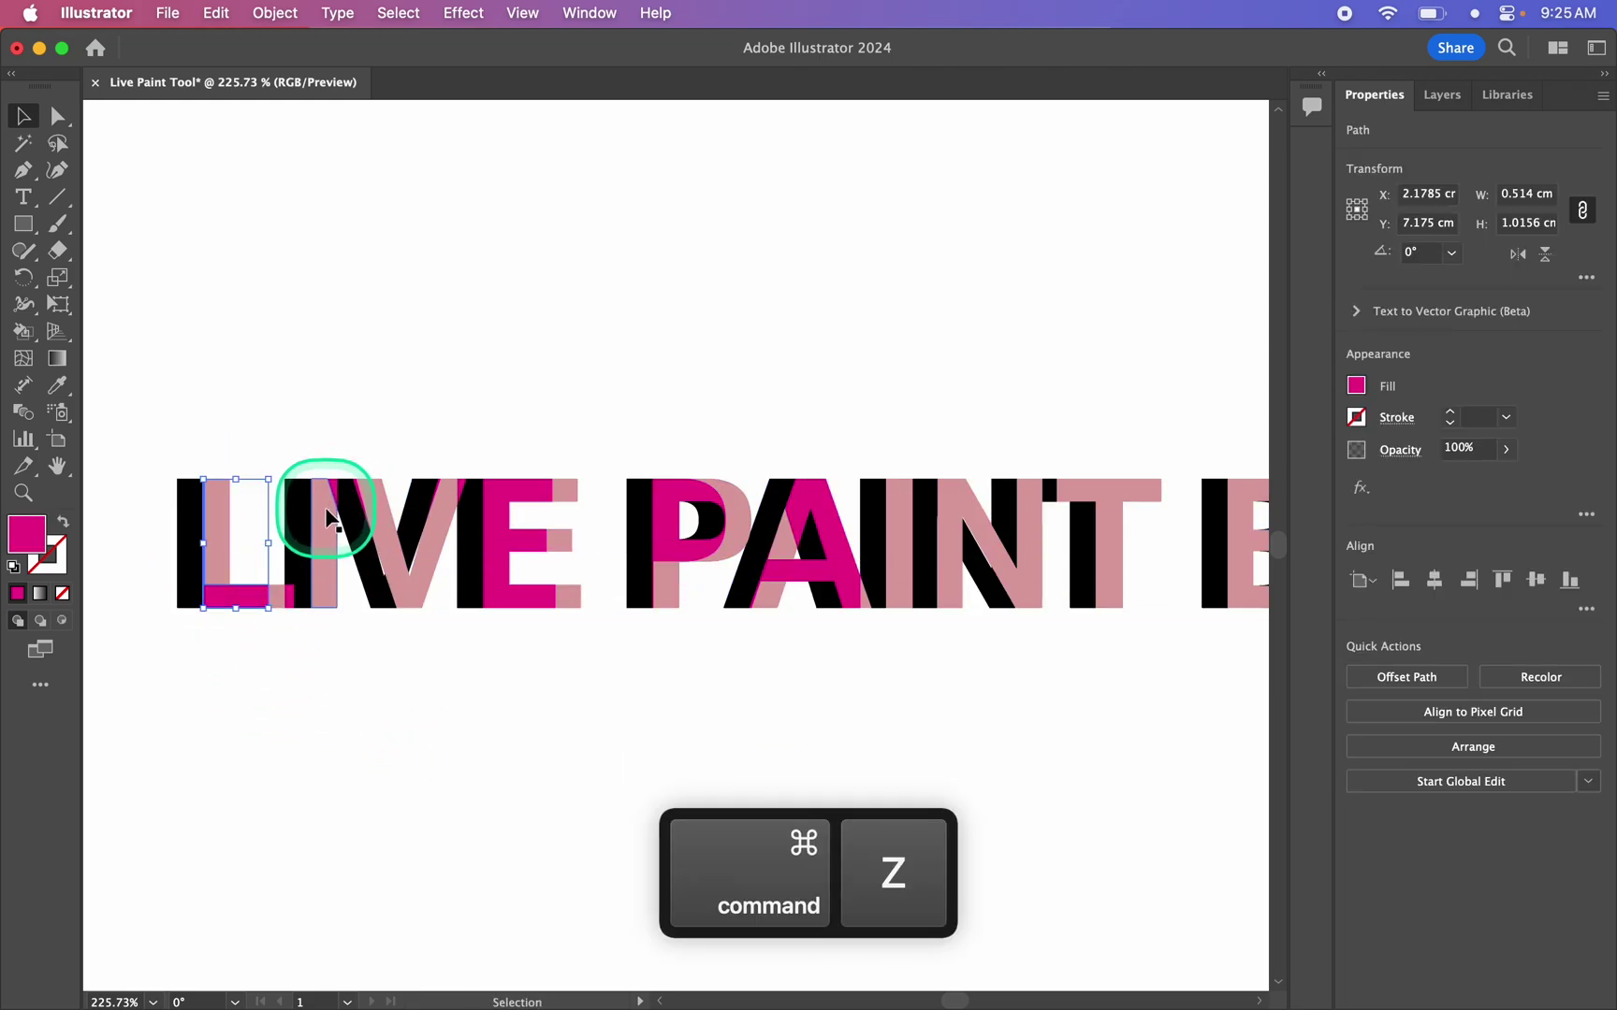
drag(326, 510, 382, 614)
key(super+z)
key(super+z)
drag(447, 557, 457, 602)
scroll(433, 638, up, 5)
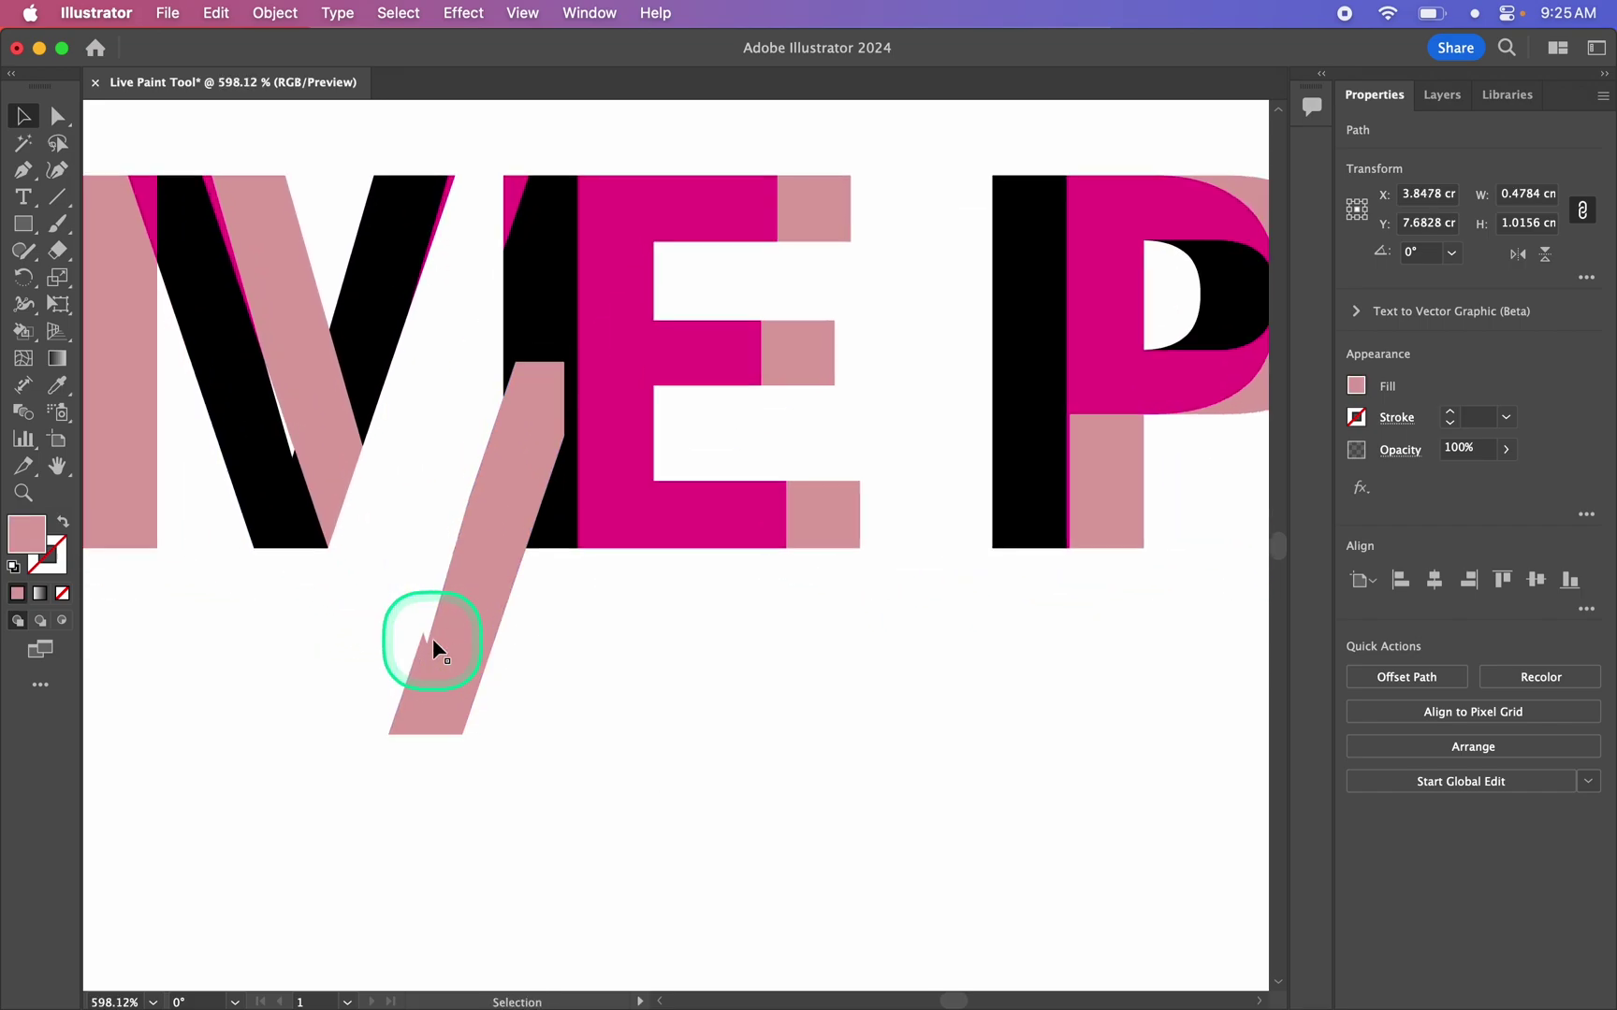
scroll(433, 638, up, 3)
key(super+z)
scroll(362, 474, left, 1)
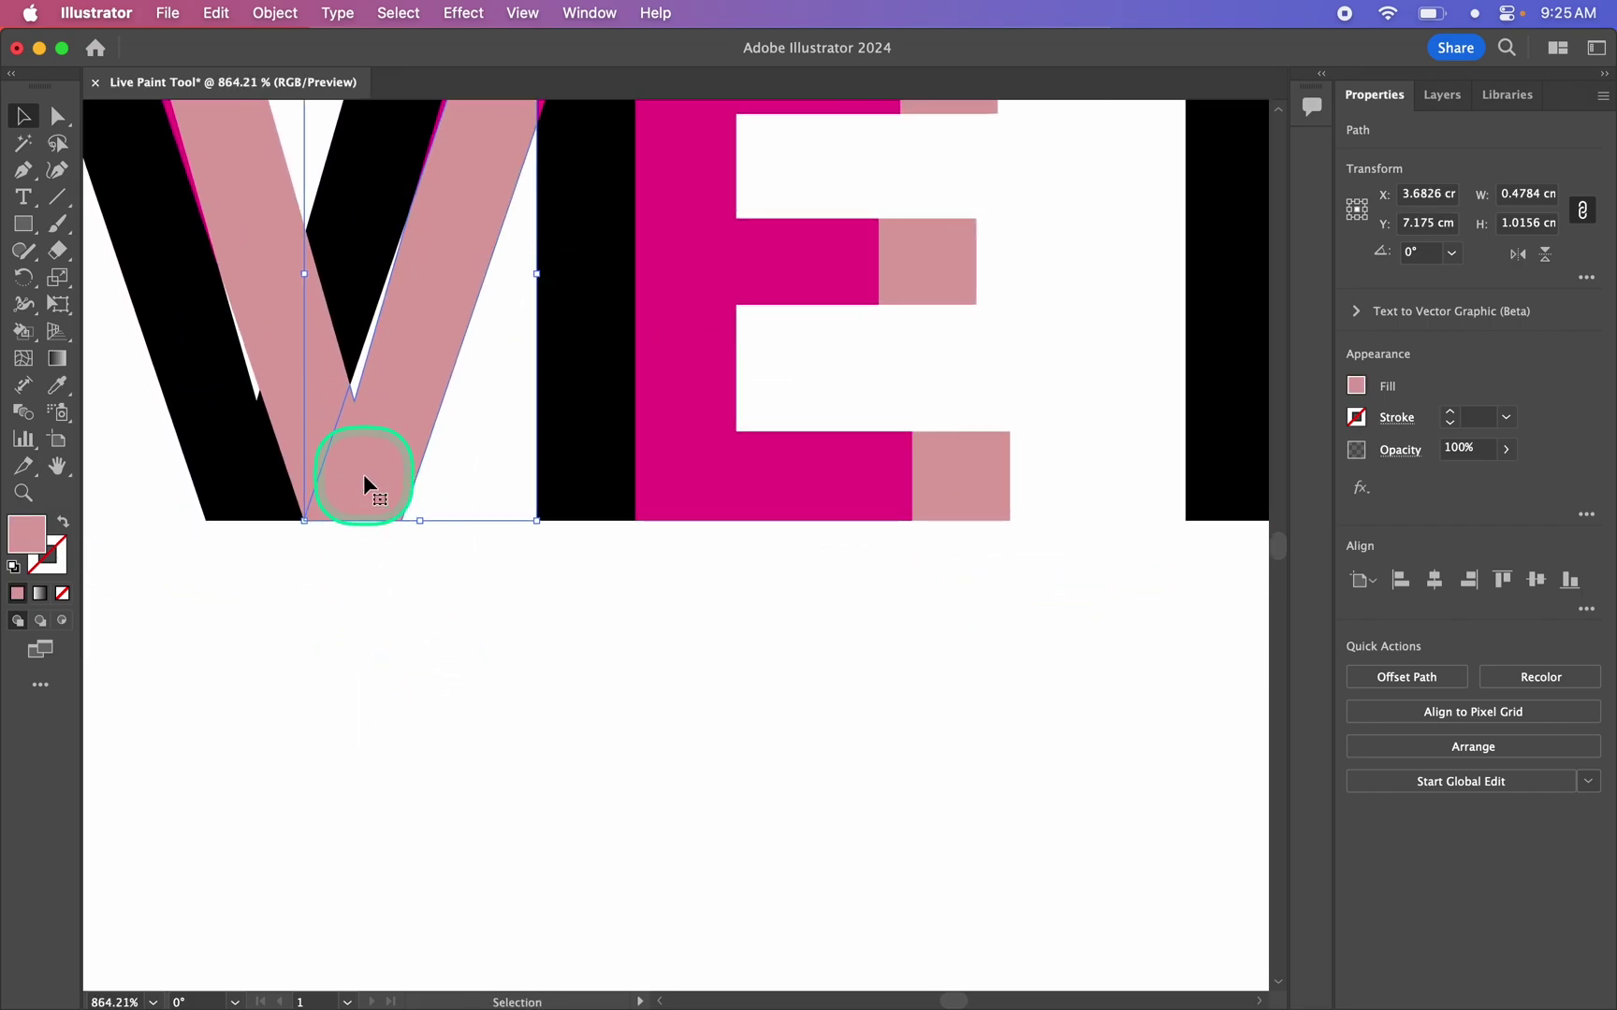
scroll(363, 474, up, 2)
scroll(362, 473, left, 3)
click(359, 337)
click(429, 419)
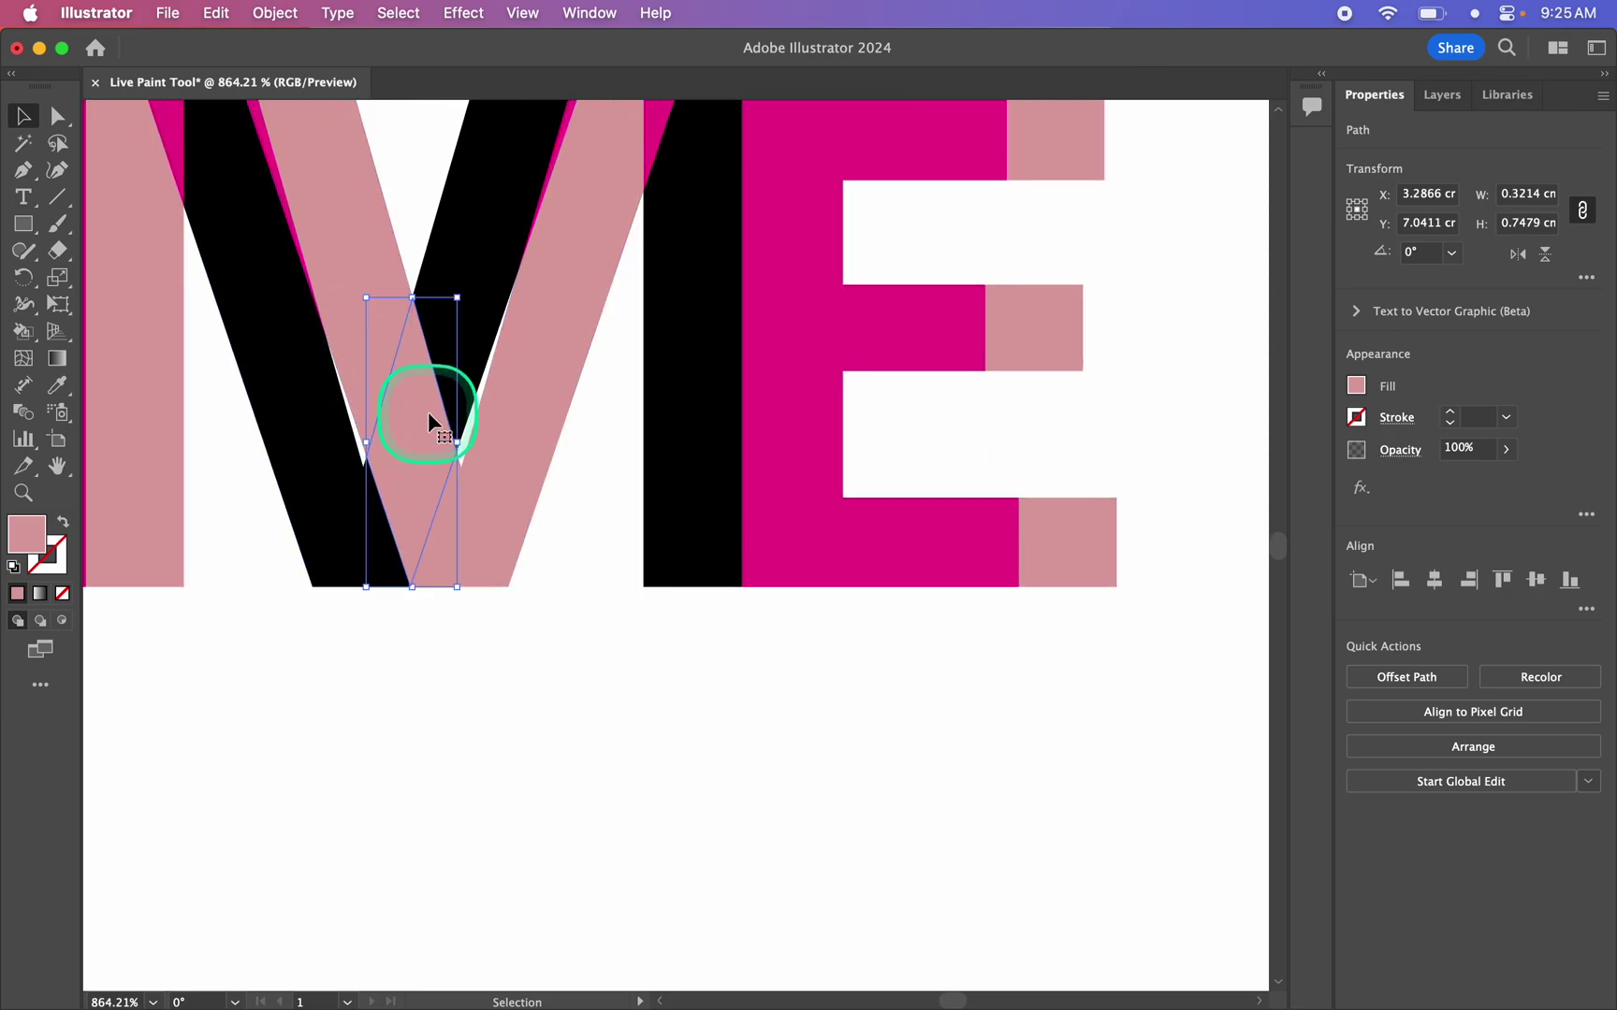
drag(429, 419, 468, 441)
key(super+z)
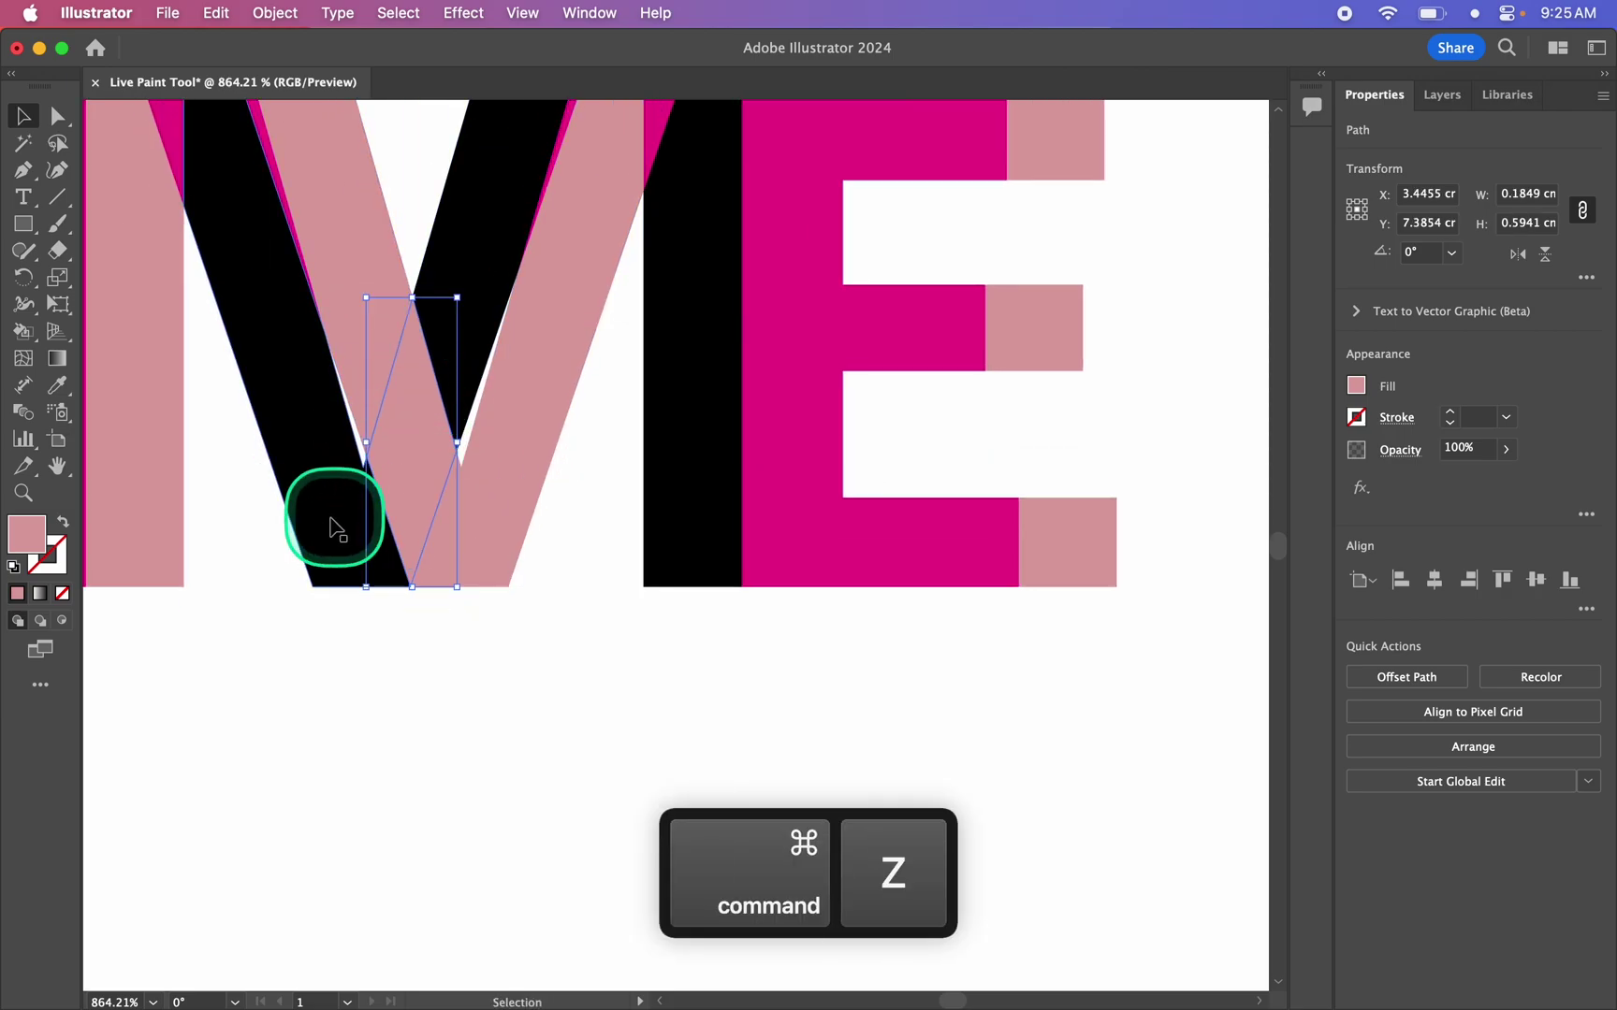
click(365, 656)
scroll(365, 656, down, 5)
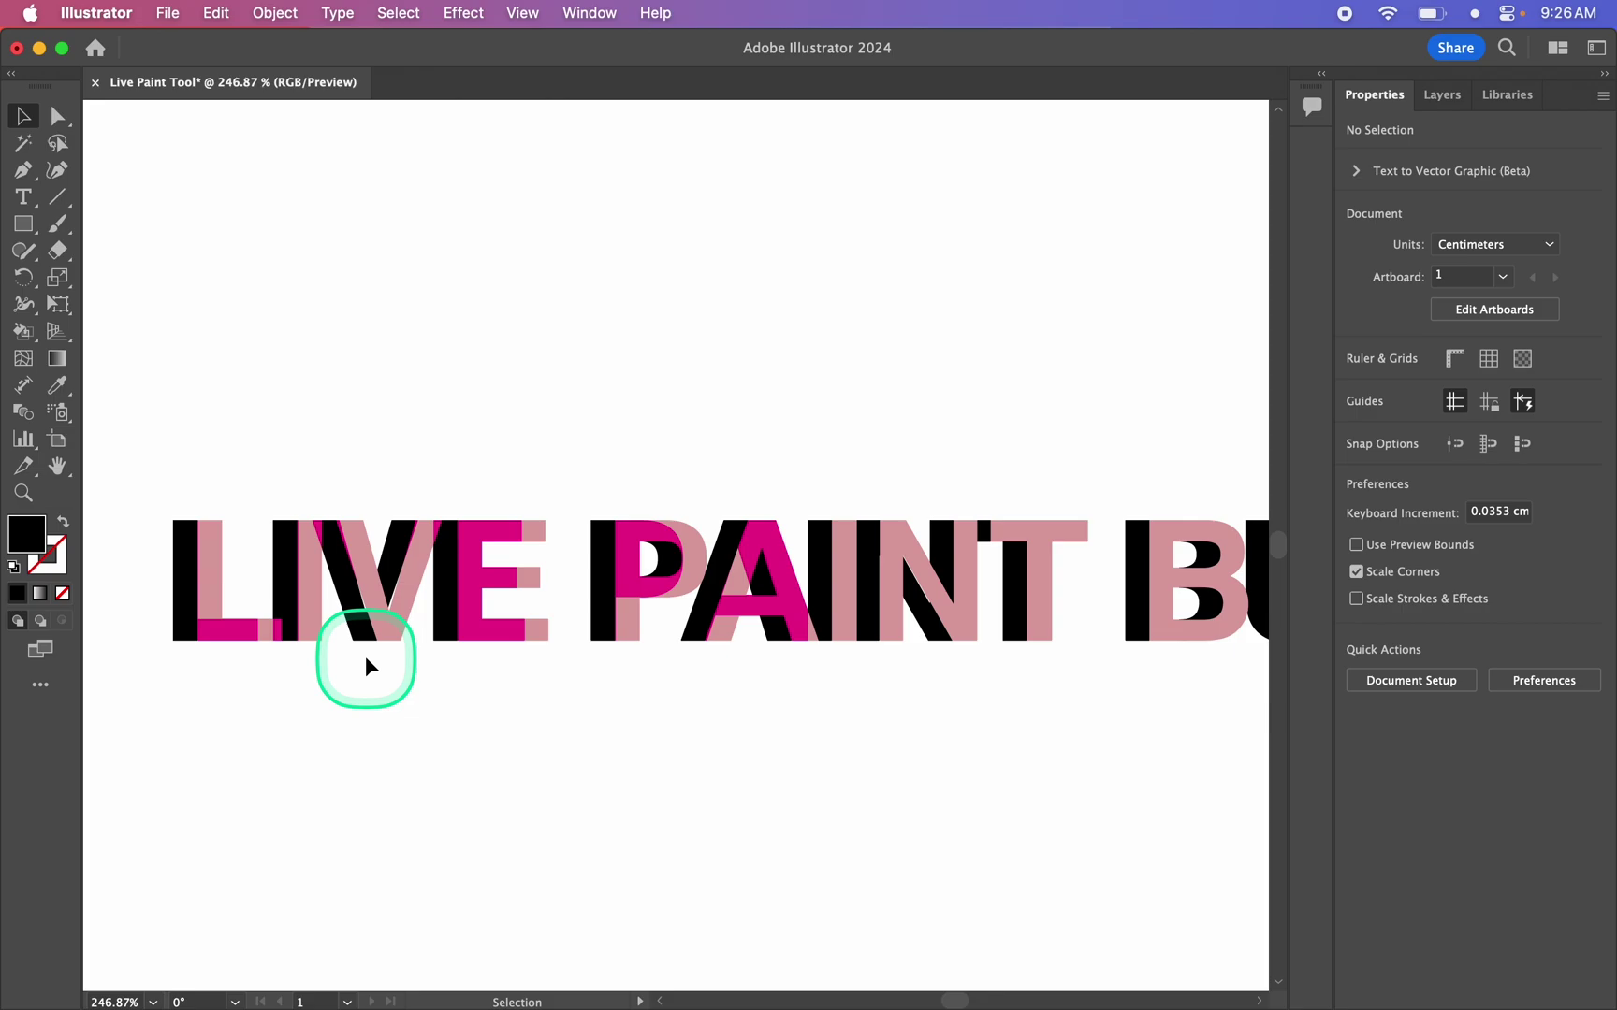
scroll(365, 656, down, 1)
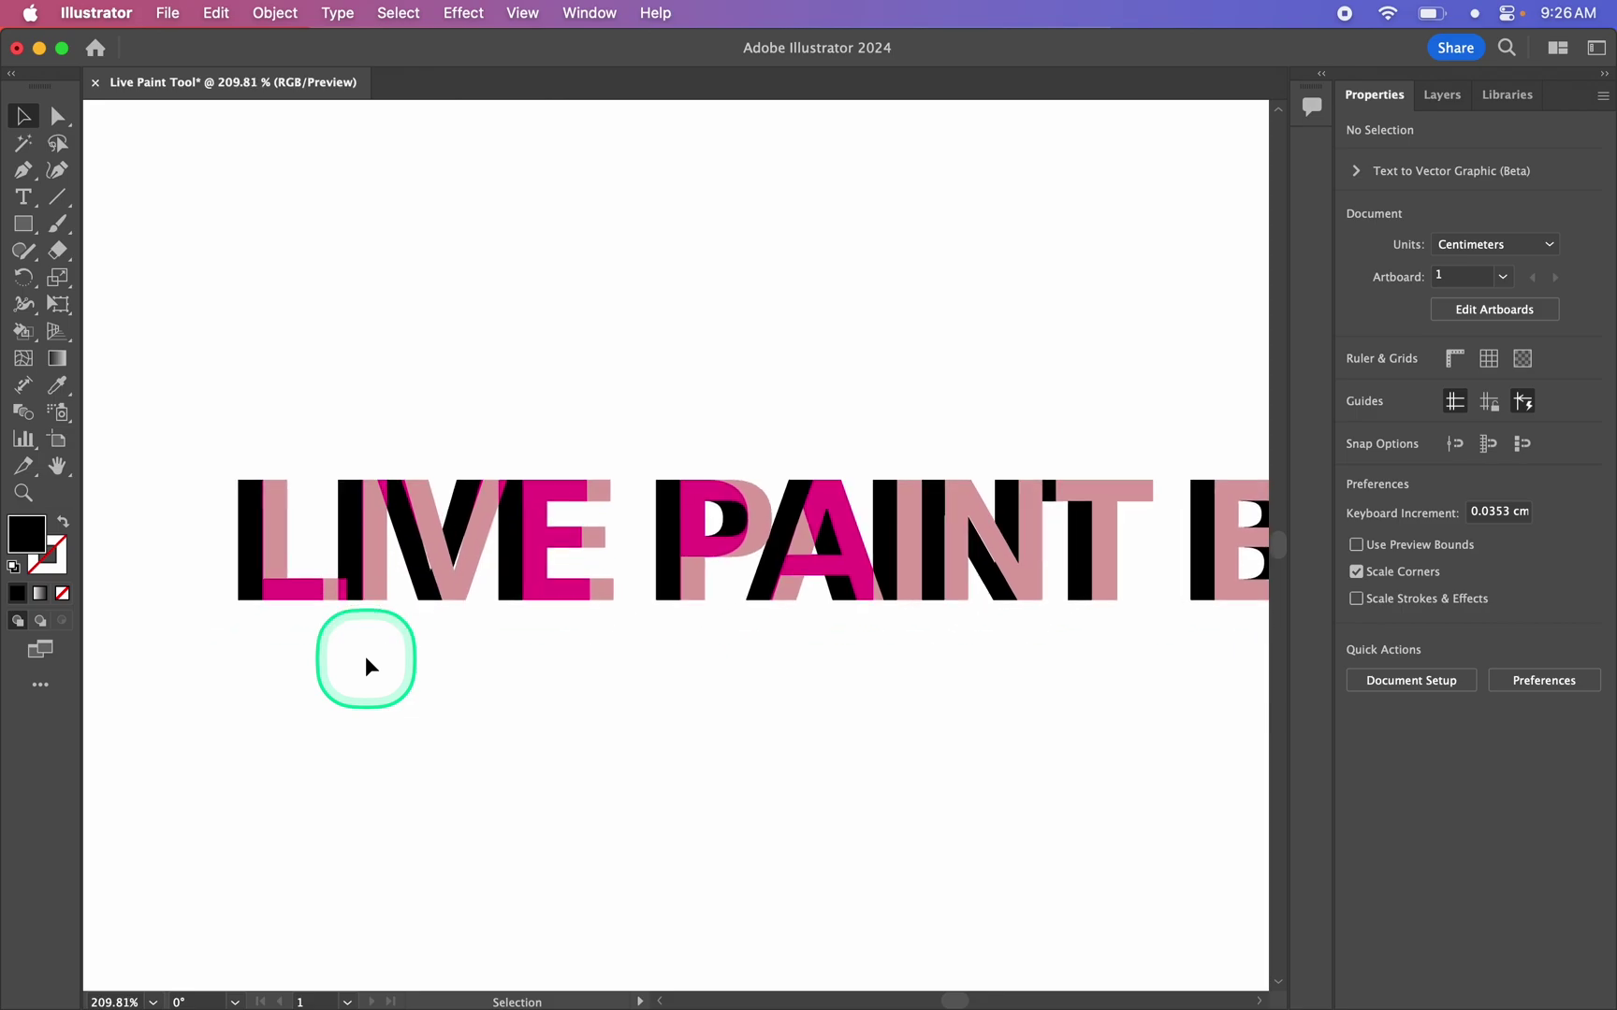
drag(540, 515, 543, 560)
key(super+z)
scroll(552, 505, up, 5)
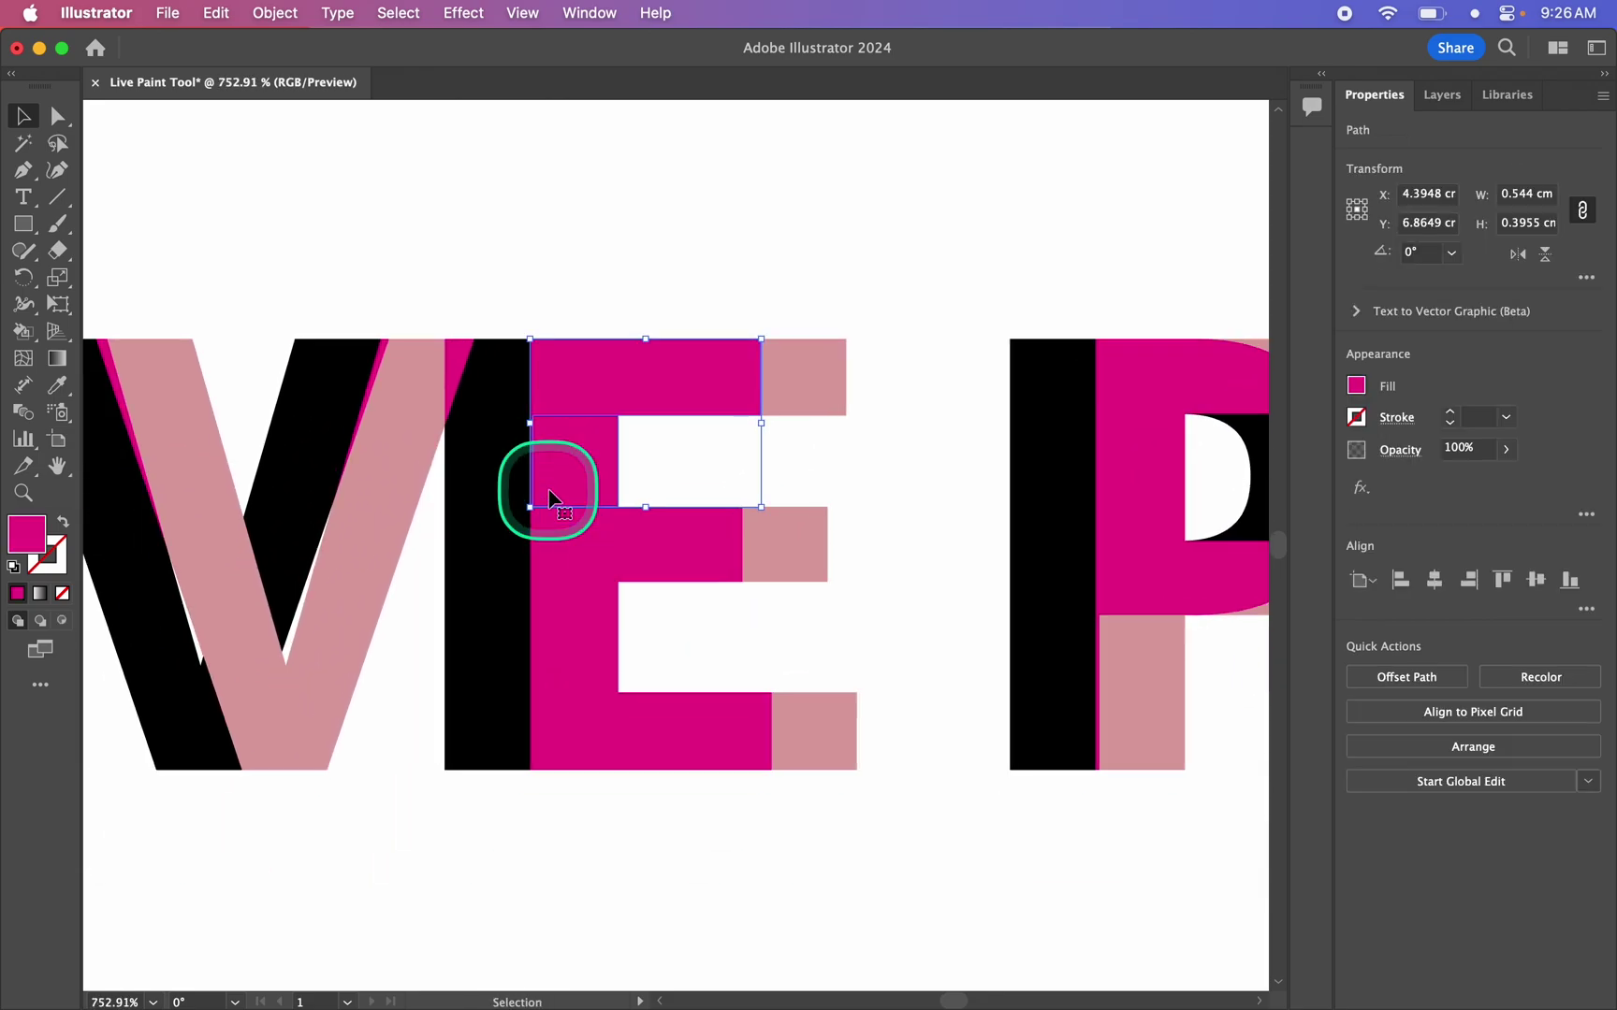
click(593, 306)
click(577, 386)
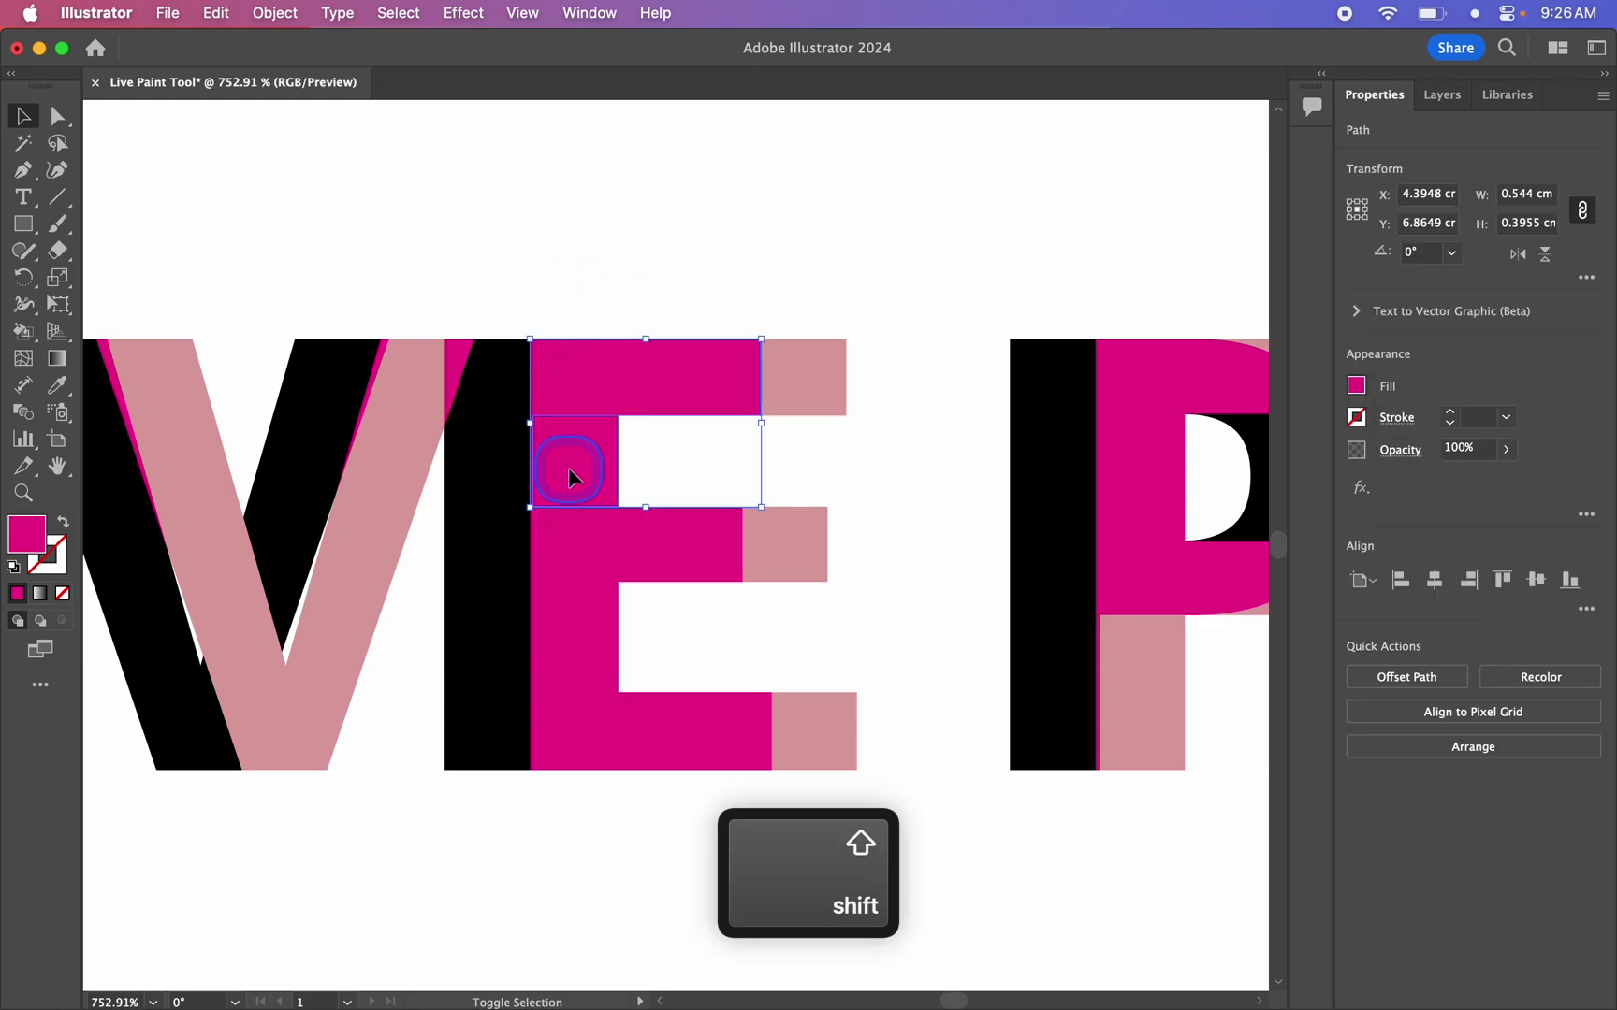
shift+click(569, 472)
shift+click(576, 548)
shift+click(577, 632)
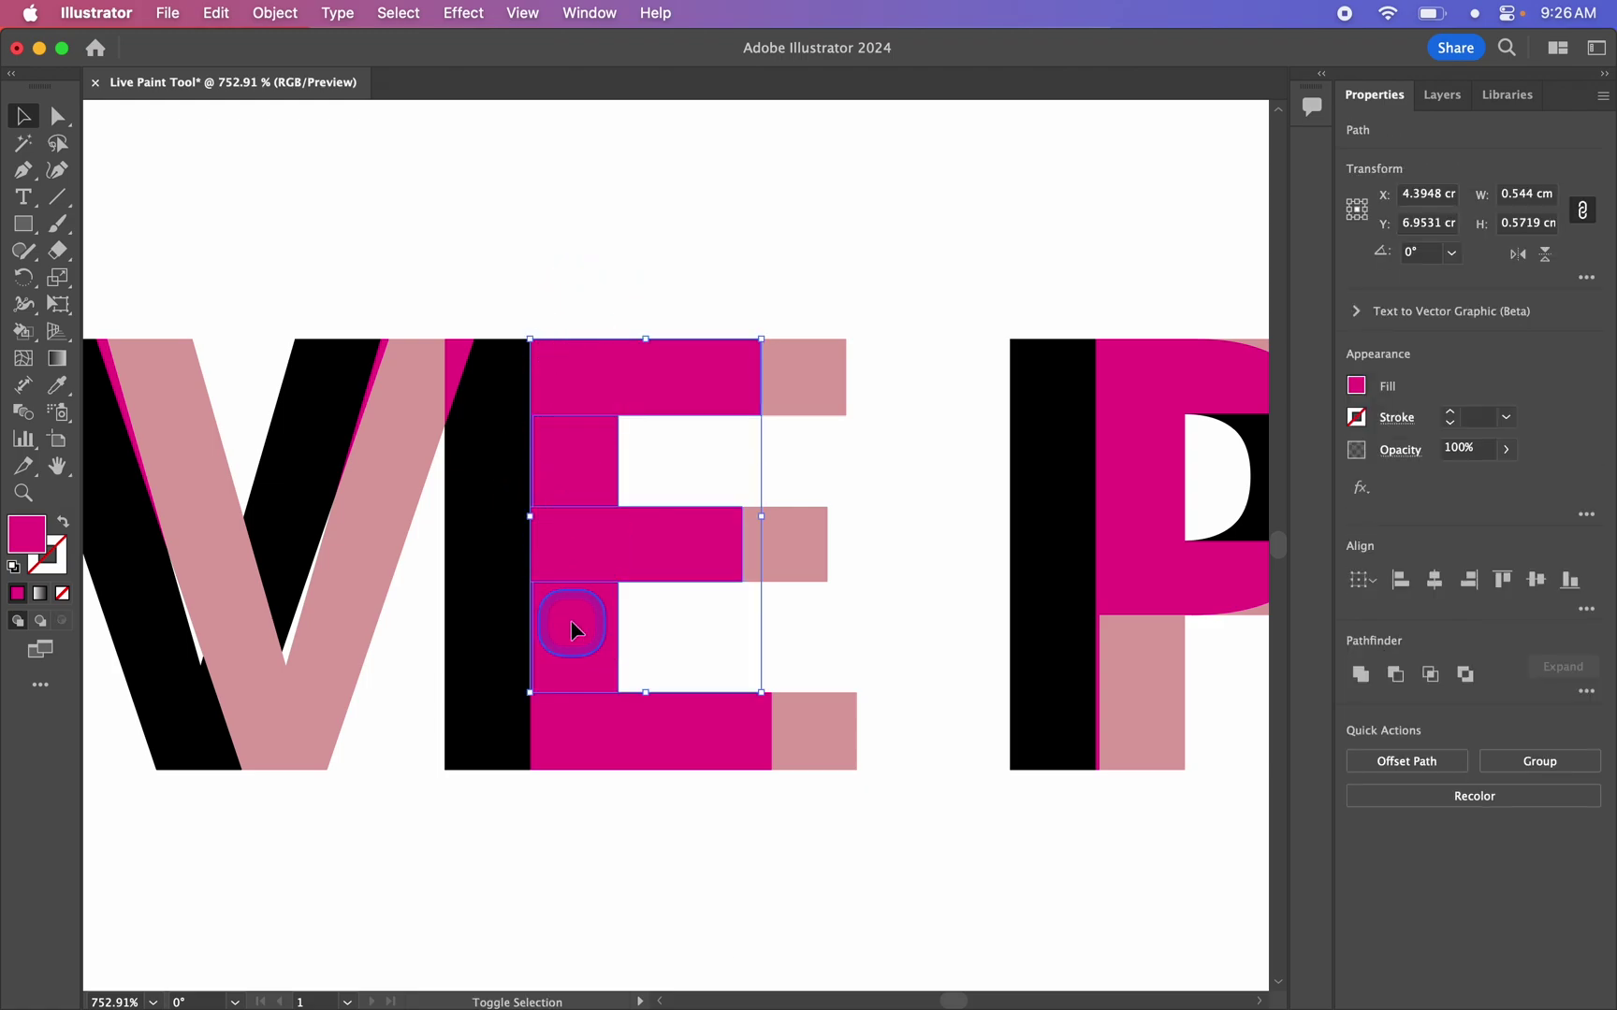
shift+click(573, 767)
drag(610, 392, 615, 712)
key(super+z)
click(909, 505)
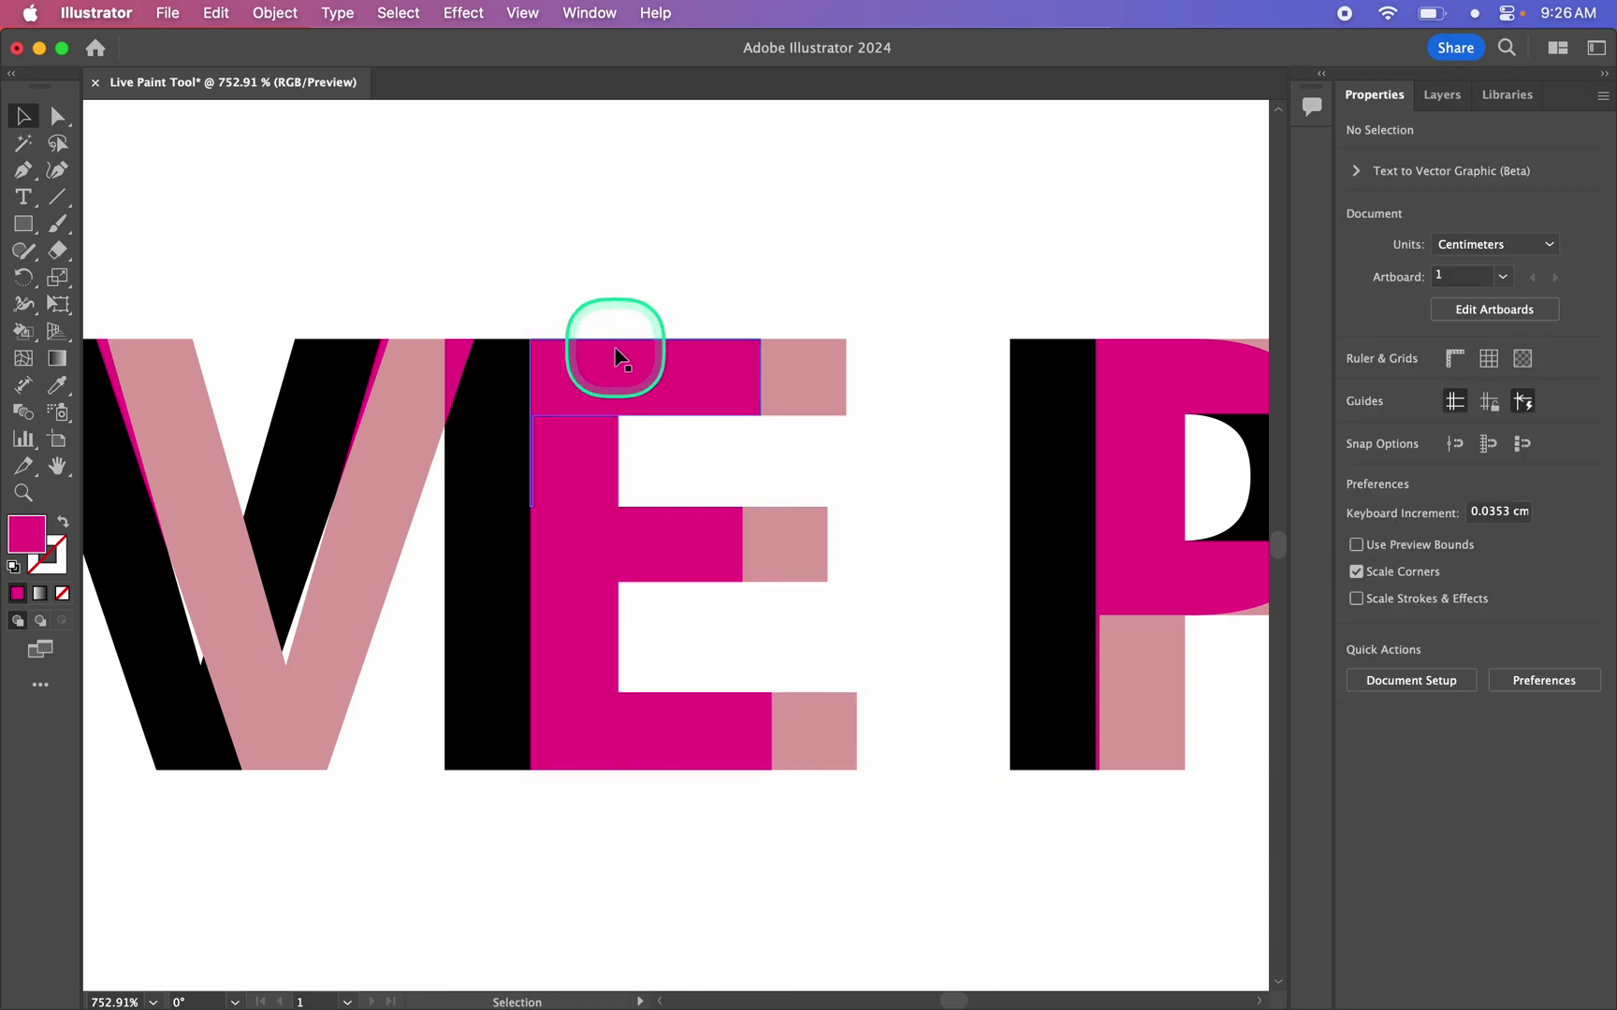
drag(614, 348, 634, 224)
key(super+z)
click(647, 250)
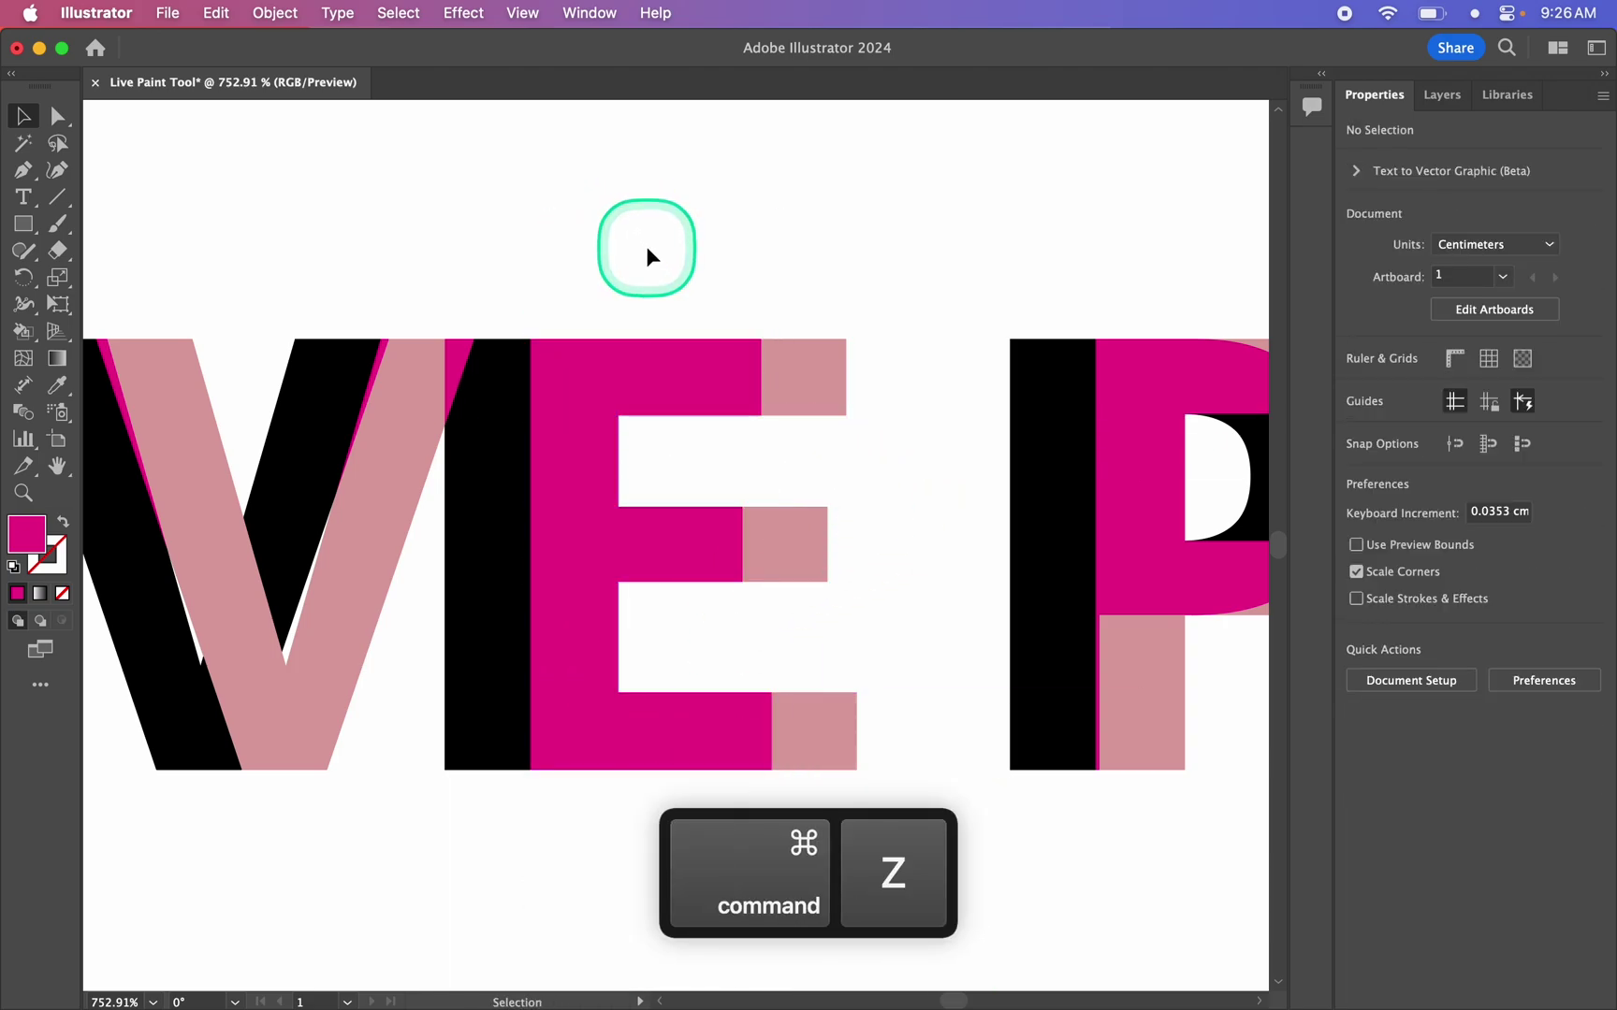
scroll(613, 649, down, 10)
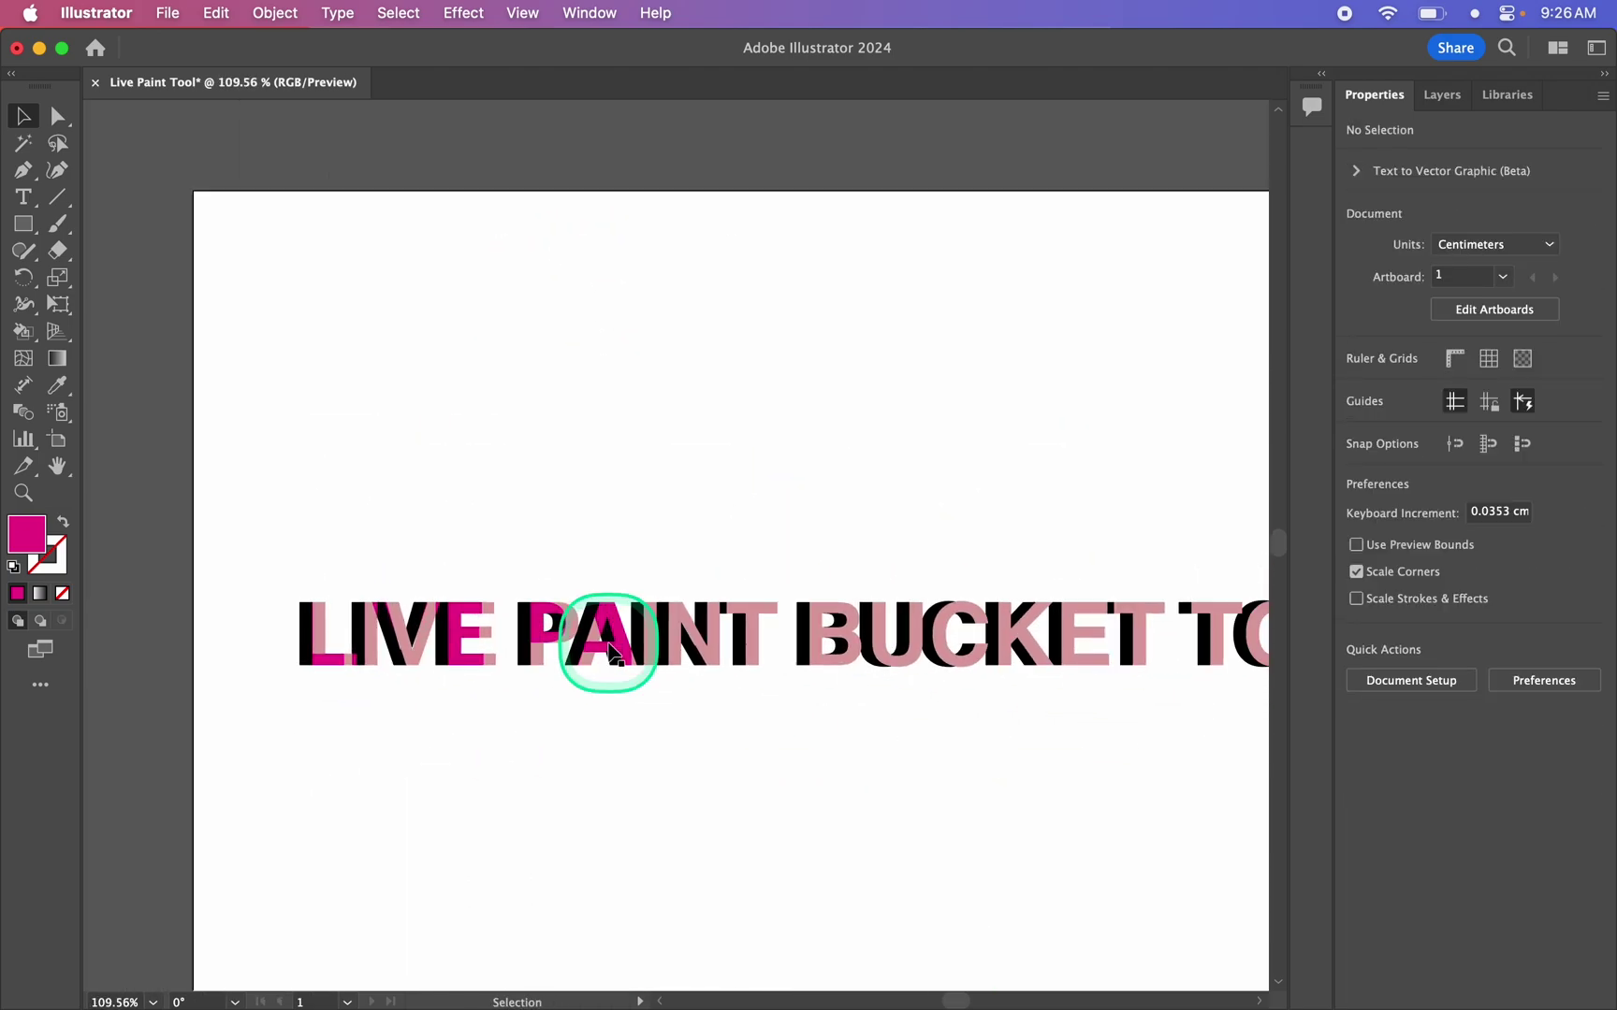
scroll(608, 651, down, 3)
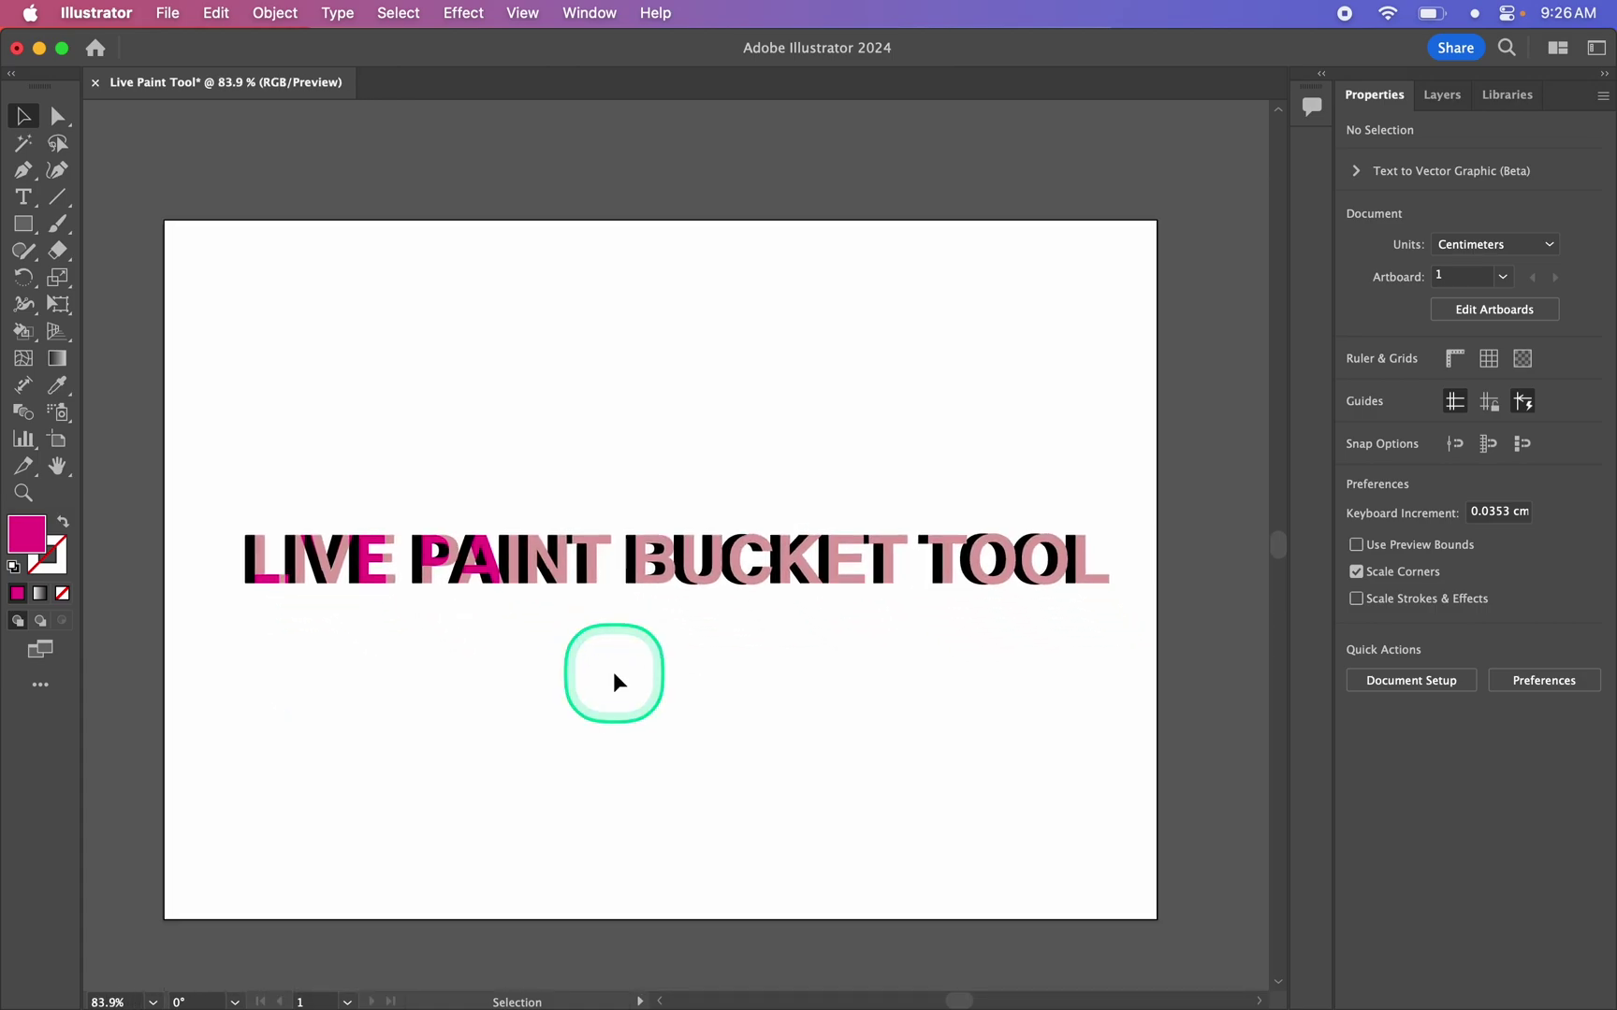
scroll(614, 675, up, 3)
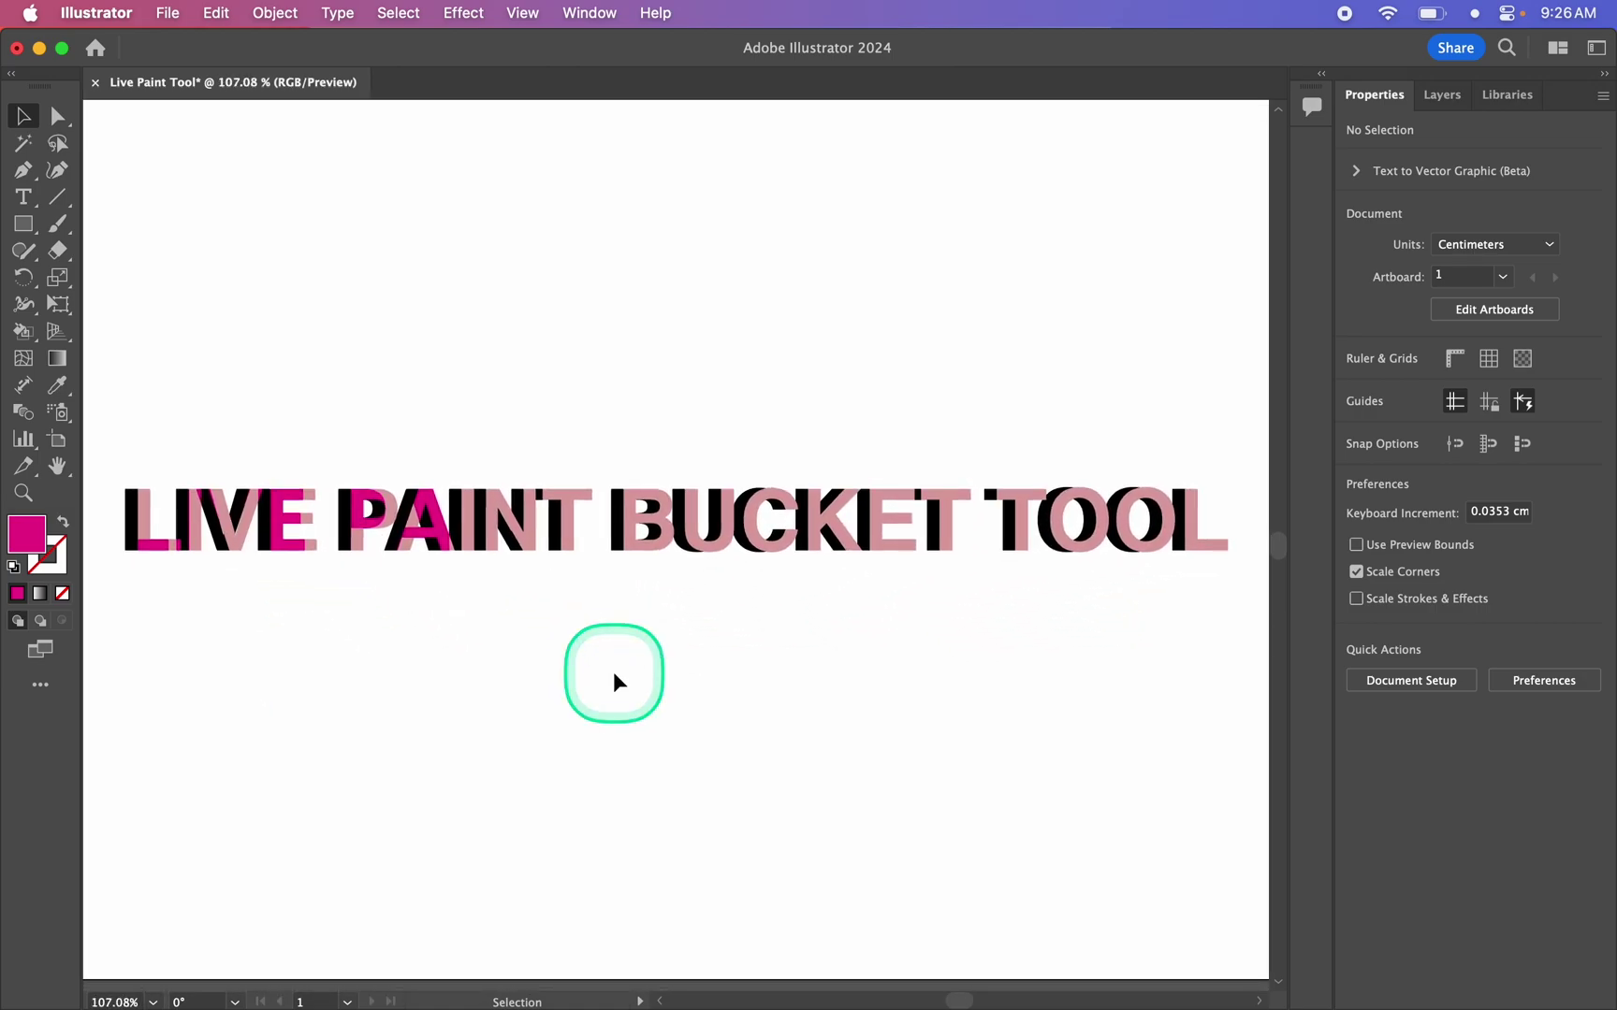